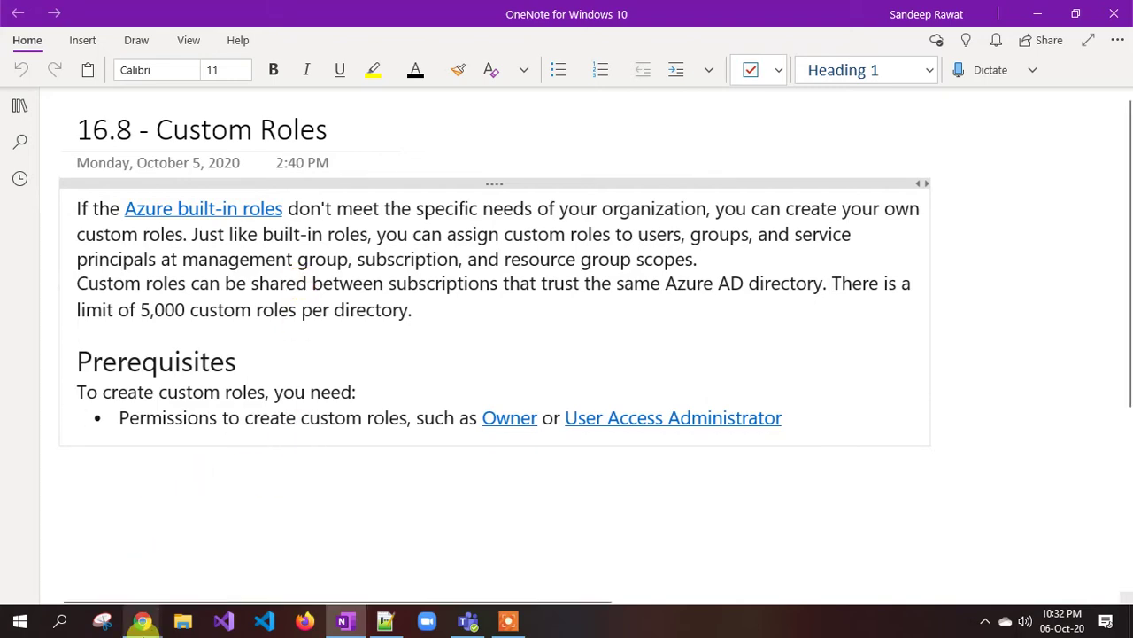
# - From Subscriptions, open Pay-As-You-Go's Access control (IAM) and show the Roles list
pyautogui.click(141, 620)
pyautogui.click(222, 589)
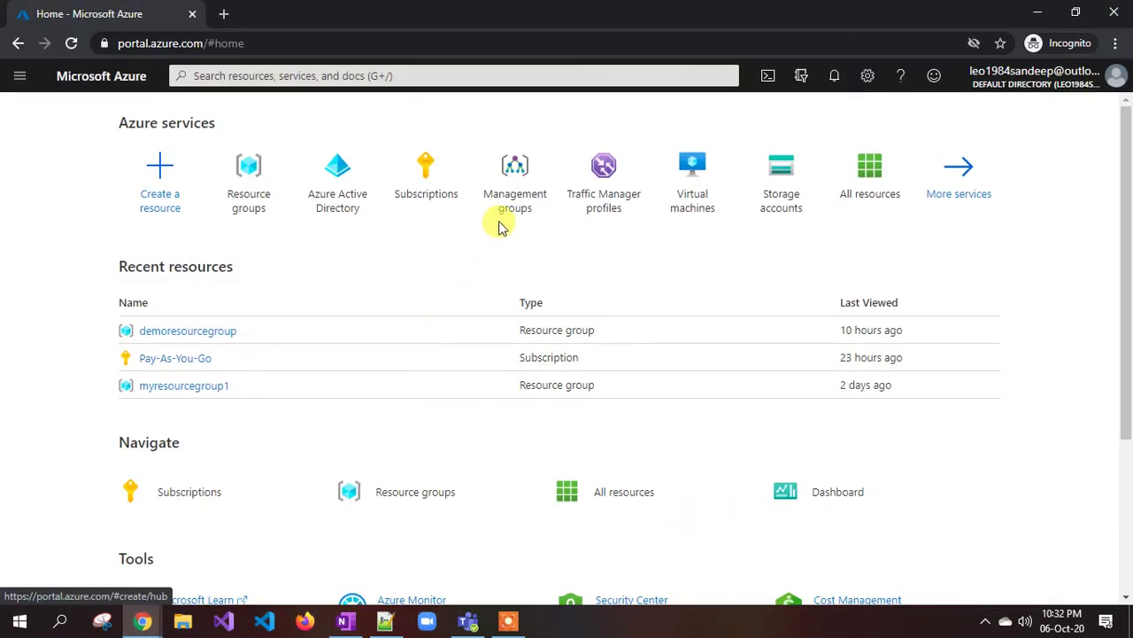
pyautogui.click(428, 181)
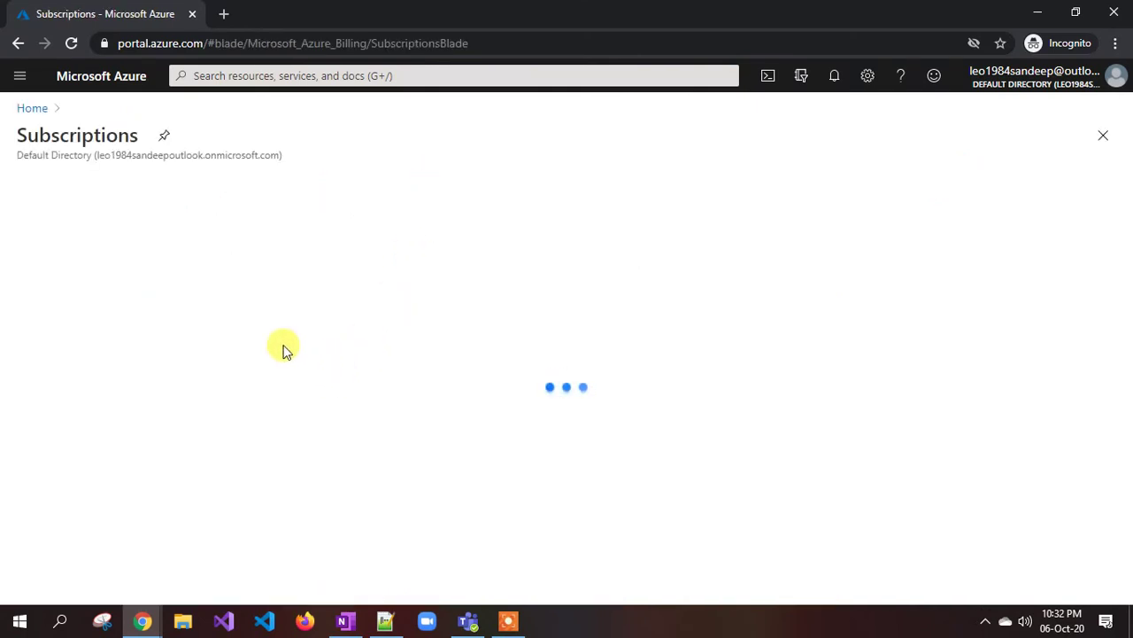
pyautogui.click(104, 394)
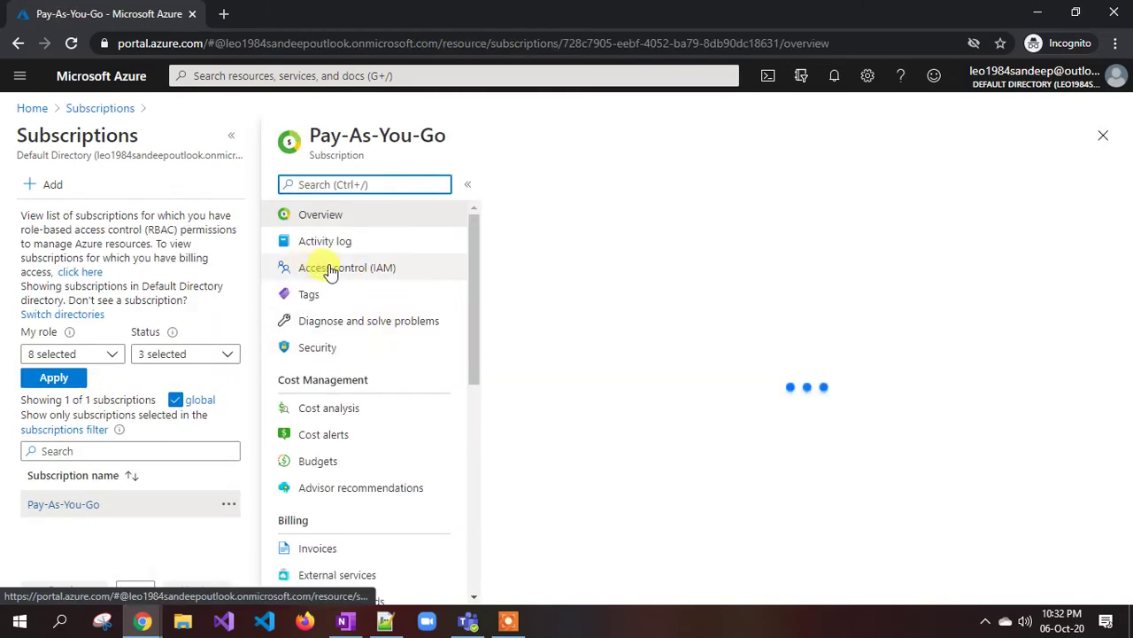
pyautogui.click(329, 270)
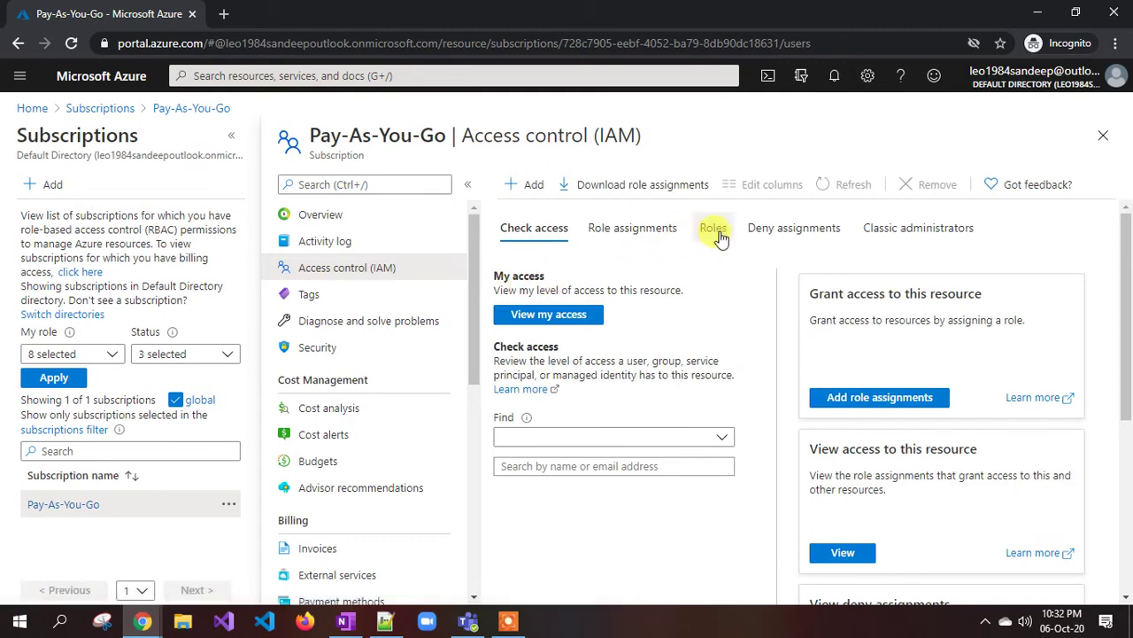
pyautogui.click(715, 230)
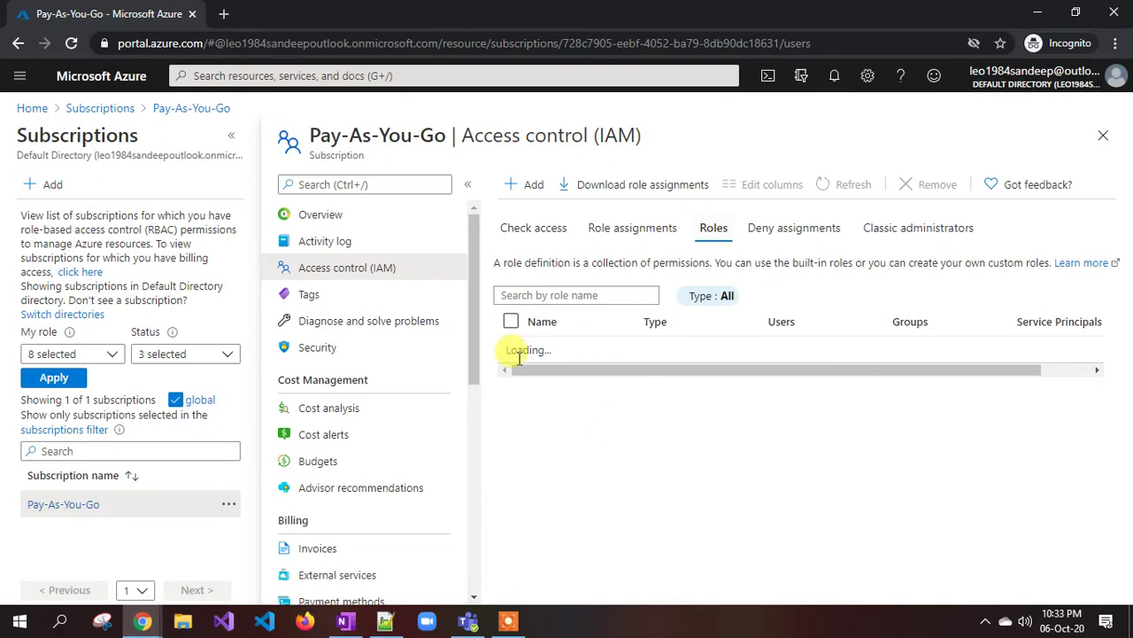
pyautogui.moveTo(620, 393)
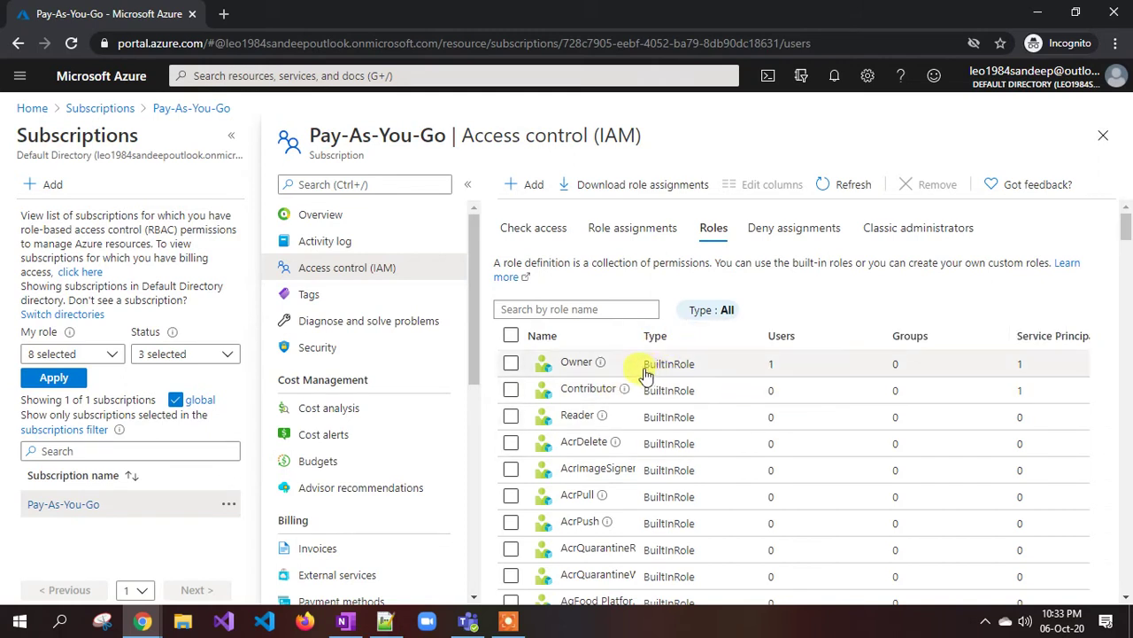
# - Check the Owner role's BuiltInRole type and auto-fit the Name column to show full role names
pyautogui.moveTo(645, 368); pyautogui.dragTo(697, 372)
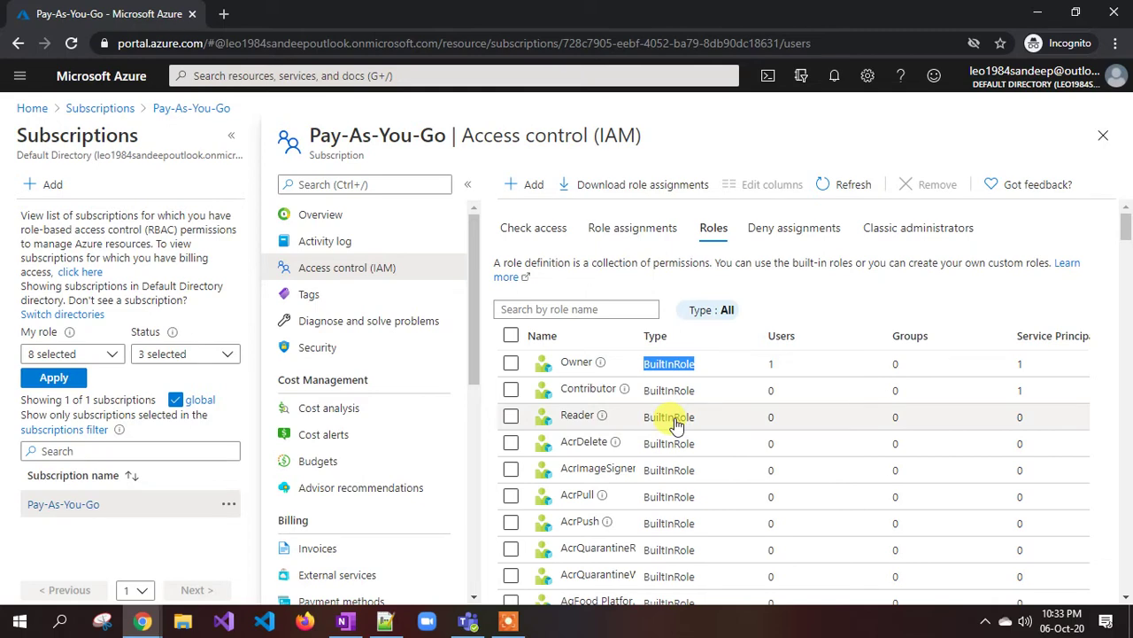
pyautogui.scroll(-6, 675, 425)
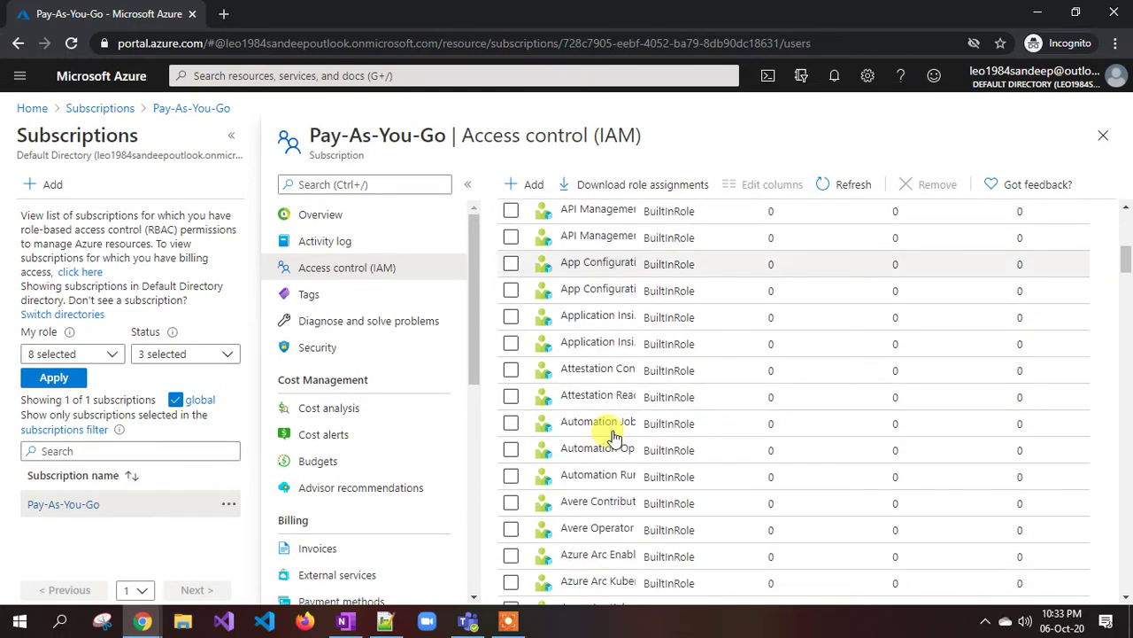
pyautogui.scroll(6, 638, 265)
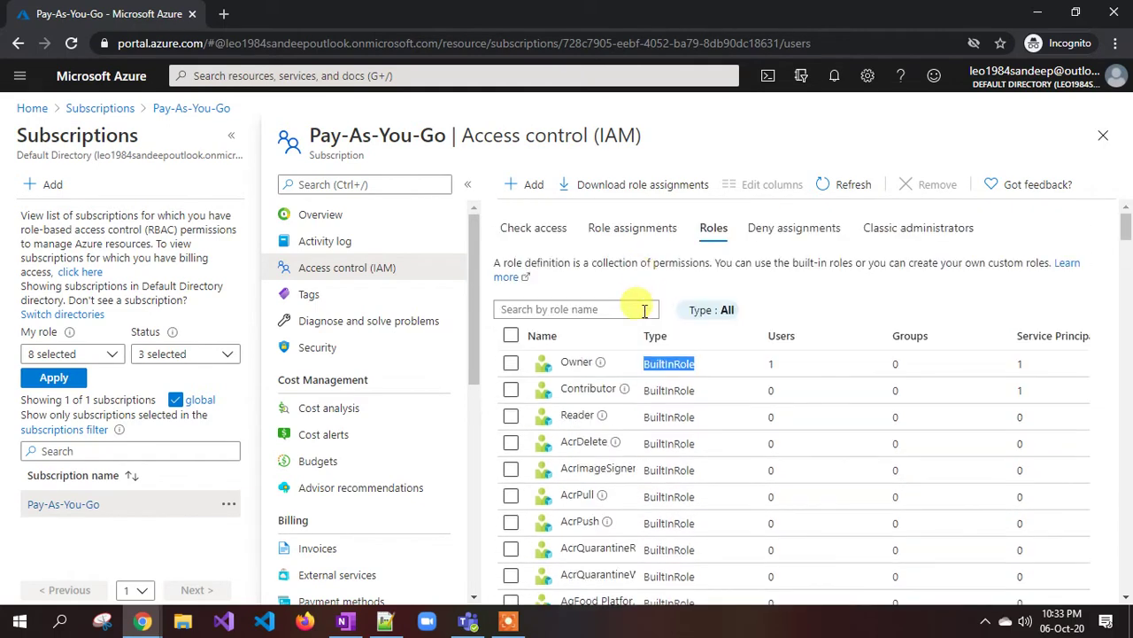
pyautogui.click(799, 338)
pyautogui.doubleClick(647, 341)
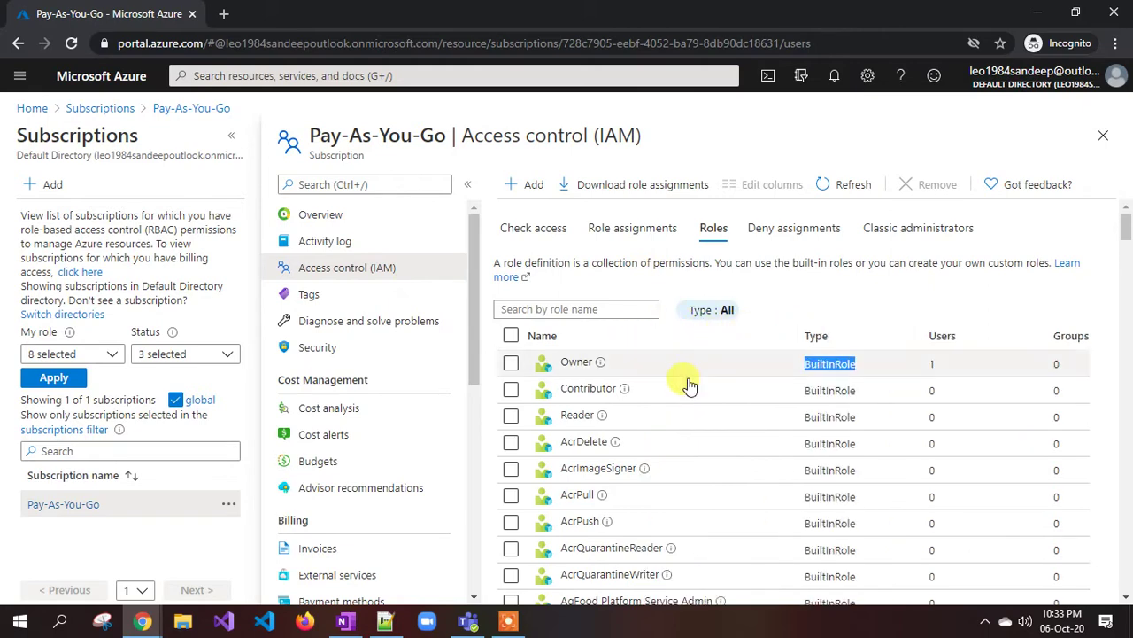
# - Scroll through the full list of built-in roles, then return to the top
pyautogui.scroll(-6, 689, 417)
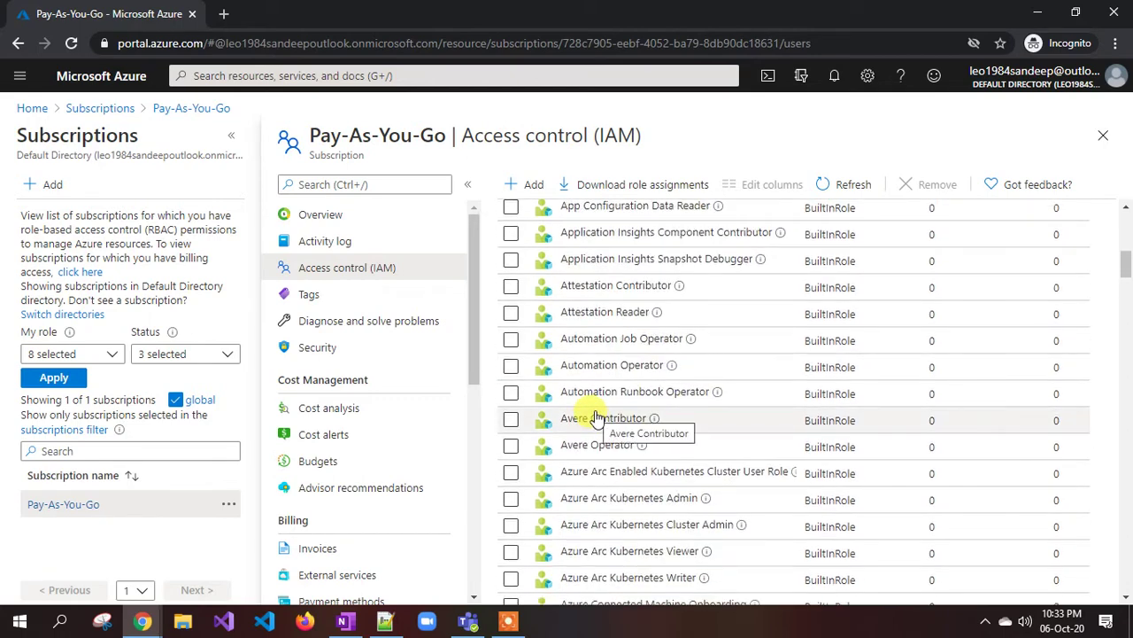
pyautogui.scroll(-1, 593, 430)
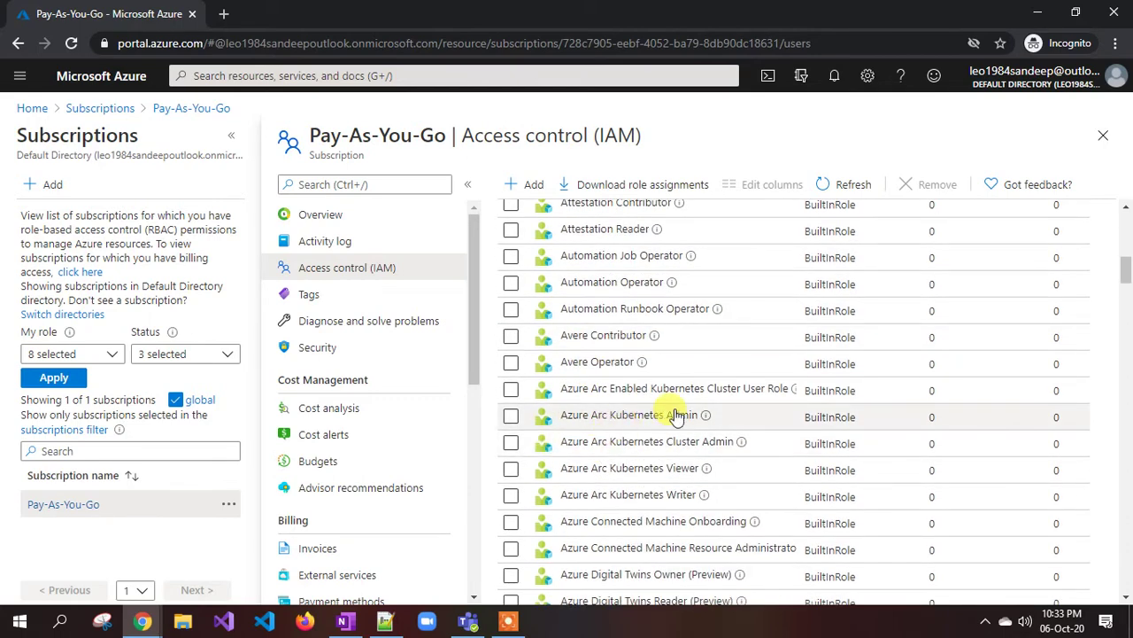
pyautogui.scroll(-2, 677, 416)
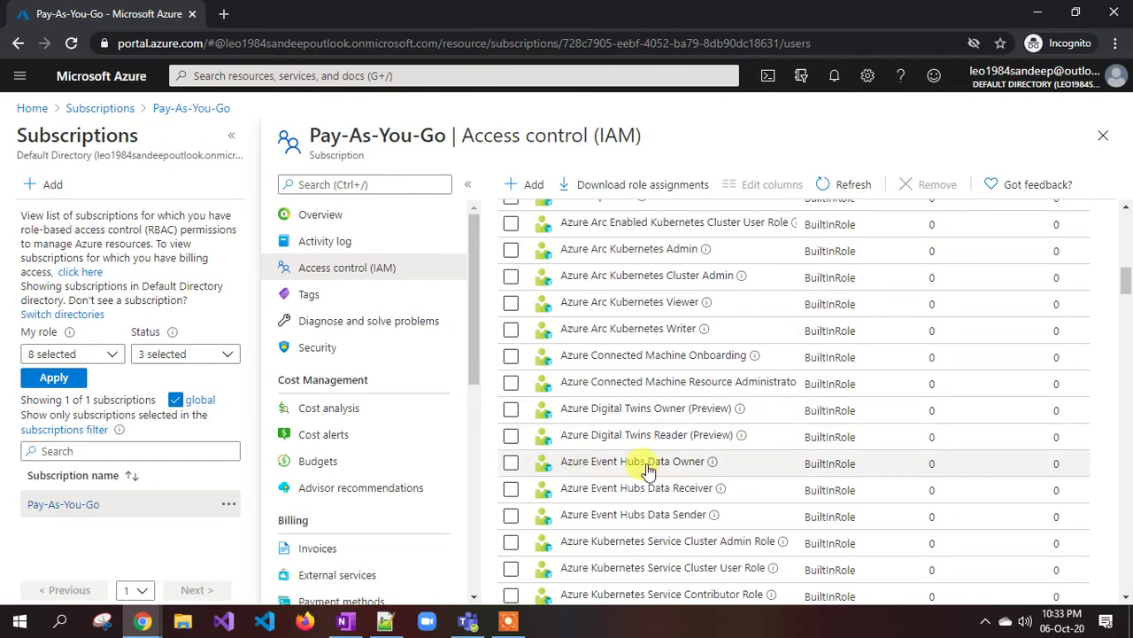
pyautogui.scroll(-5, 648, 469)
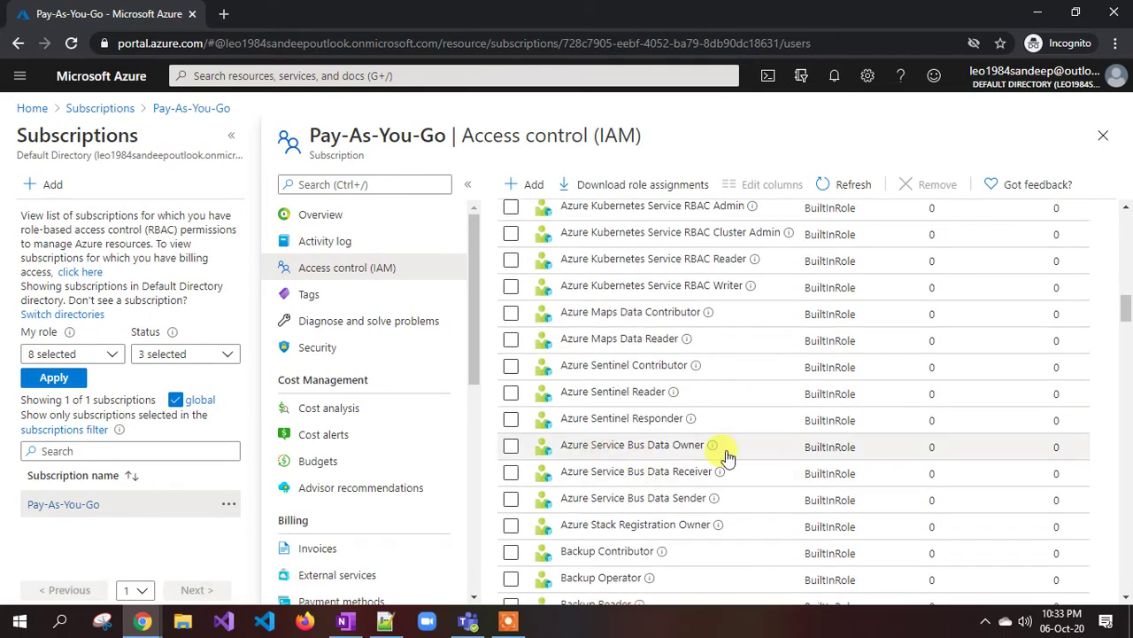
pyautogui.scroll(-5, 727, 456)
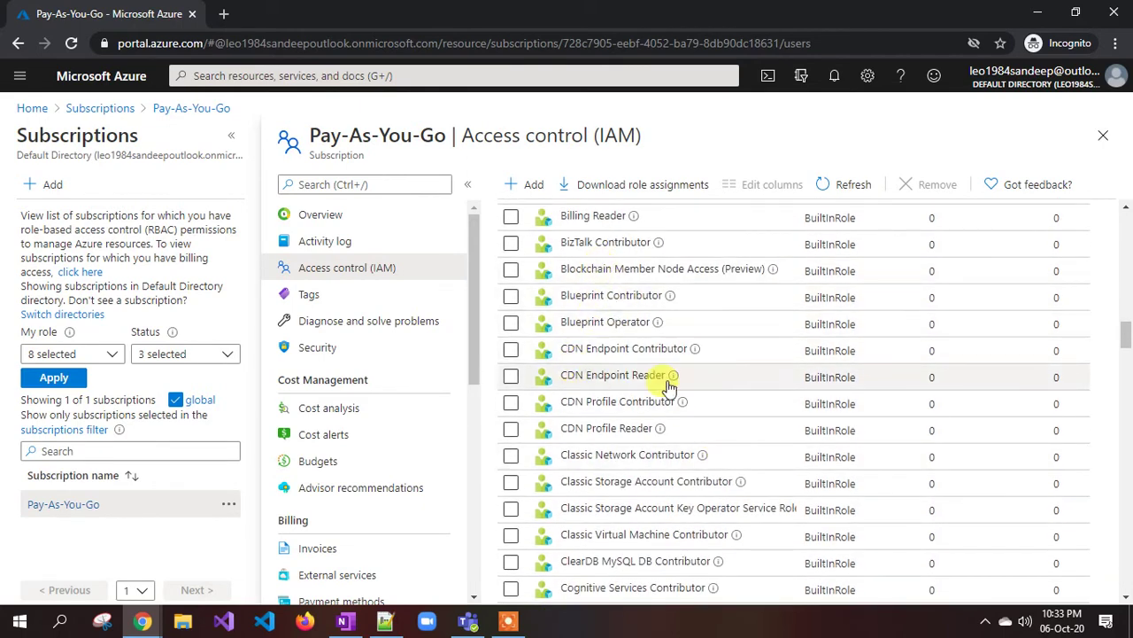
pyautogui.scroll(-2, 655, 390)
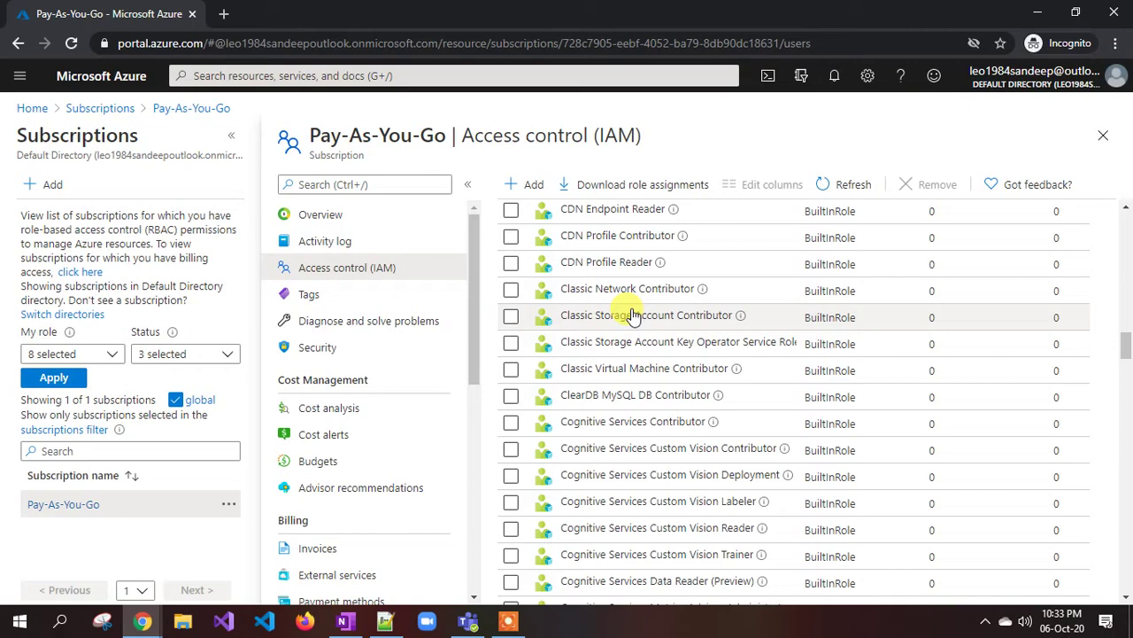
pyautogui.scroll(-1, 632, 390)
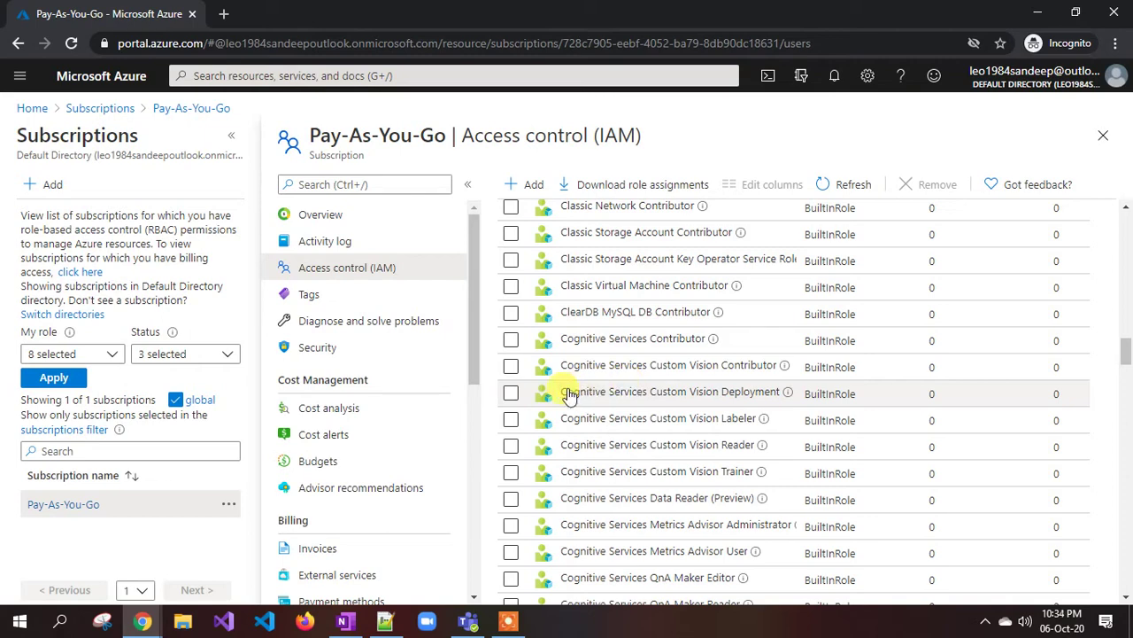
pyautogui.moveTo(392, 626)
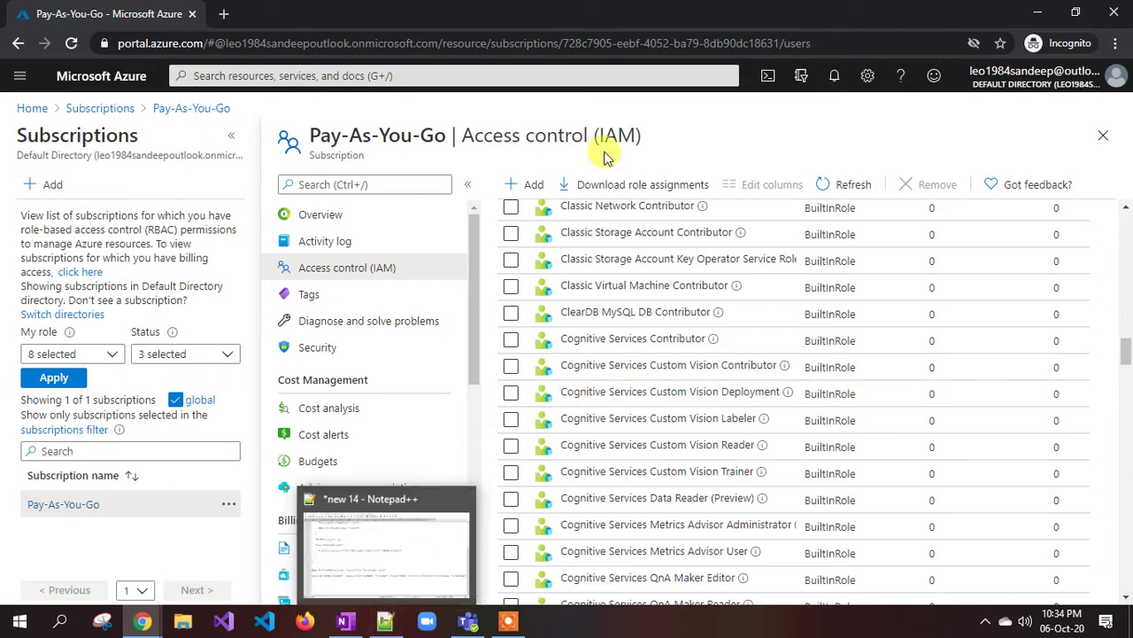
pyautogui.scroll(15, 532, 265)
pyautogui.scroll(4, 549, 280)
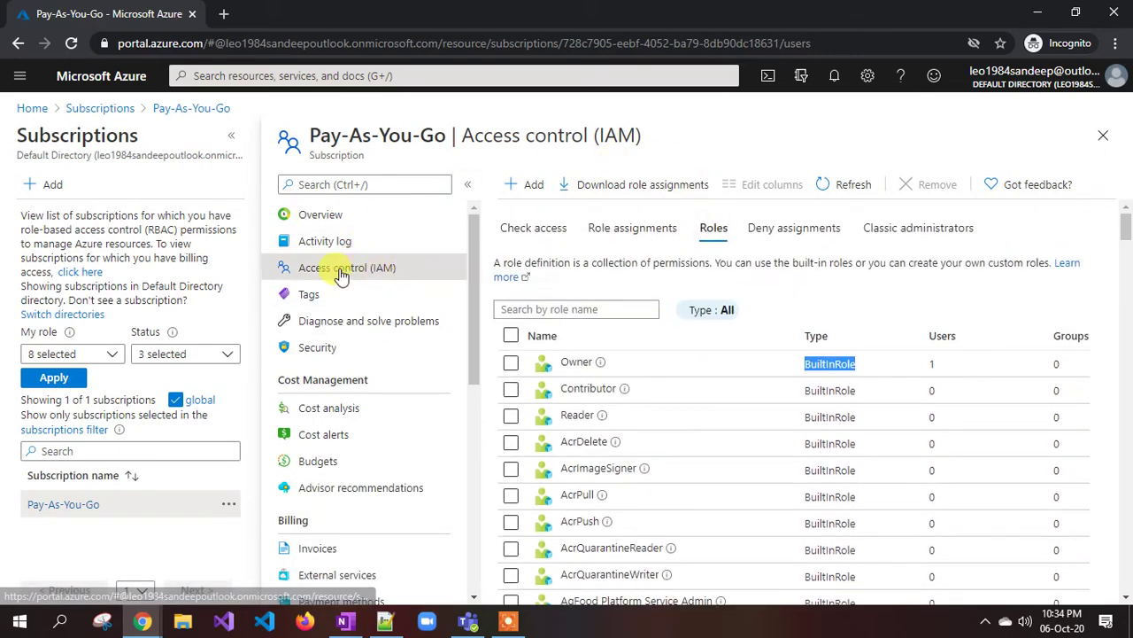
# - Begin an Add custom role wizard with the 'Start from scratch' baseline and go to Permissions
pyautogui.click(539, 186)
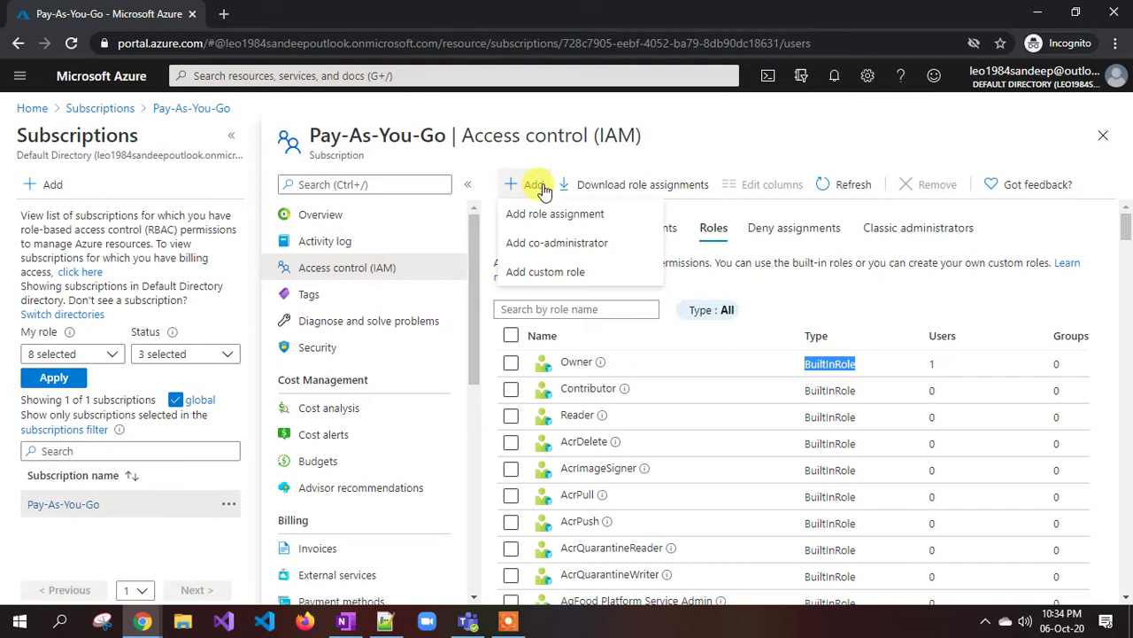
pyautogui.click(581, 280)
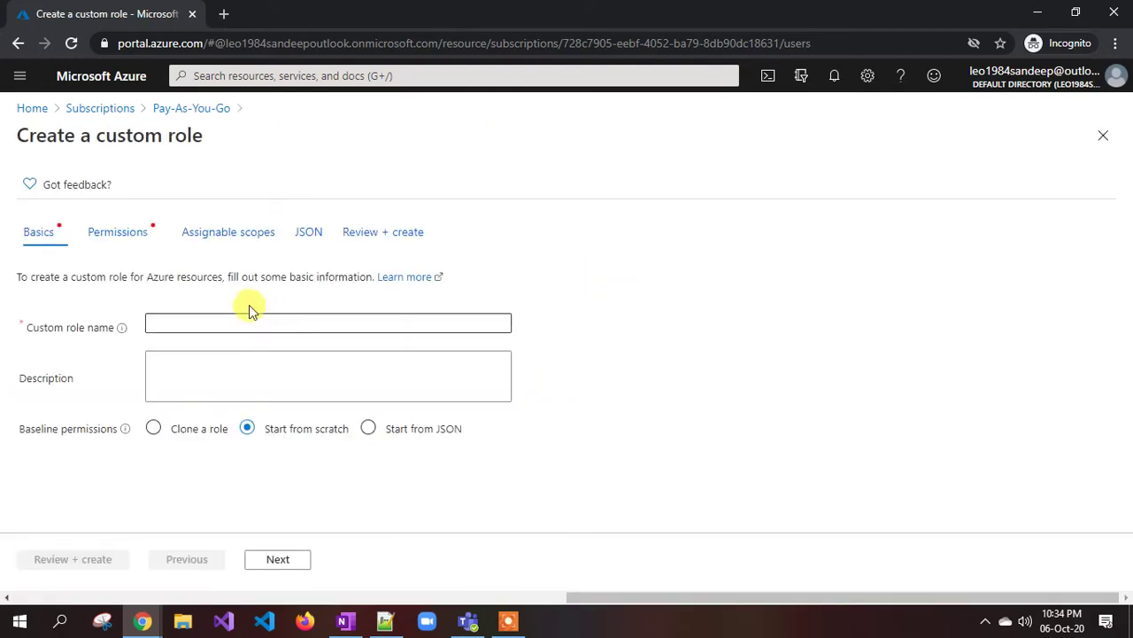
pyautogui.click(176, 325)
pyautogui.click(189, 379)
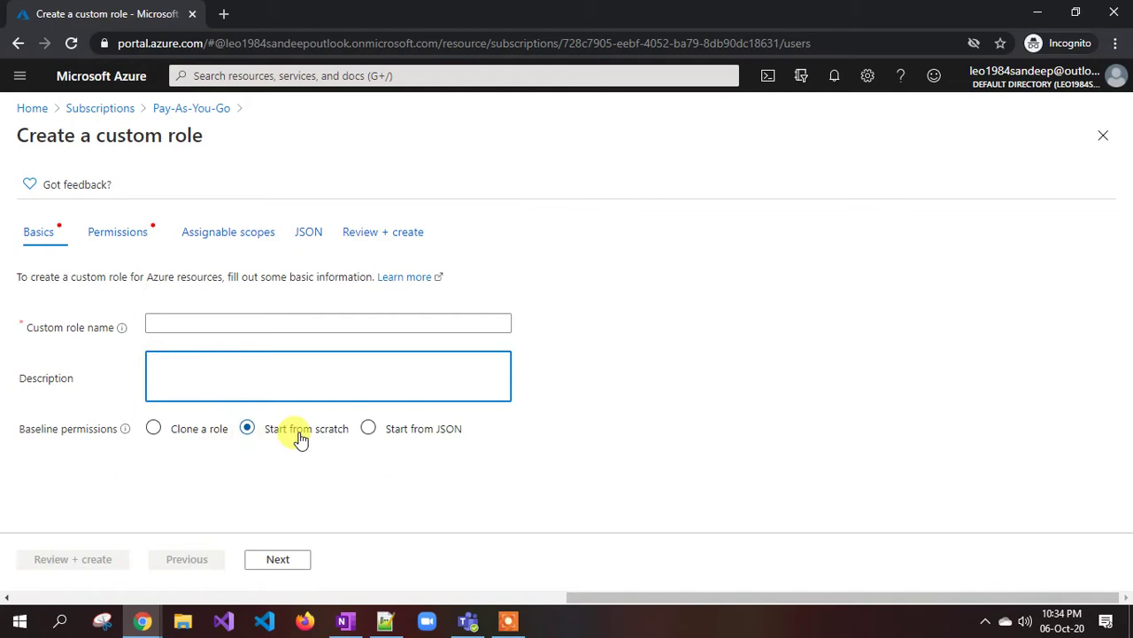
pyautogui.click(371, 432)
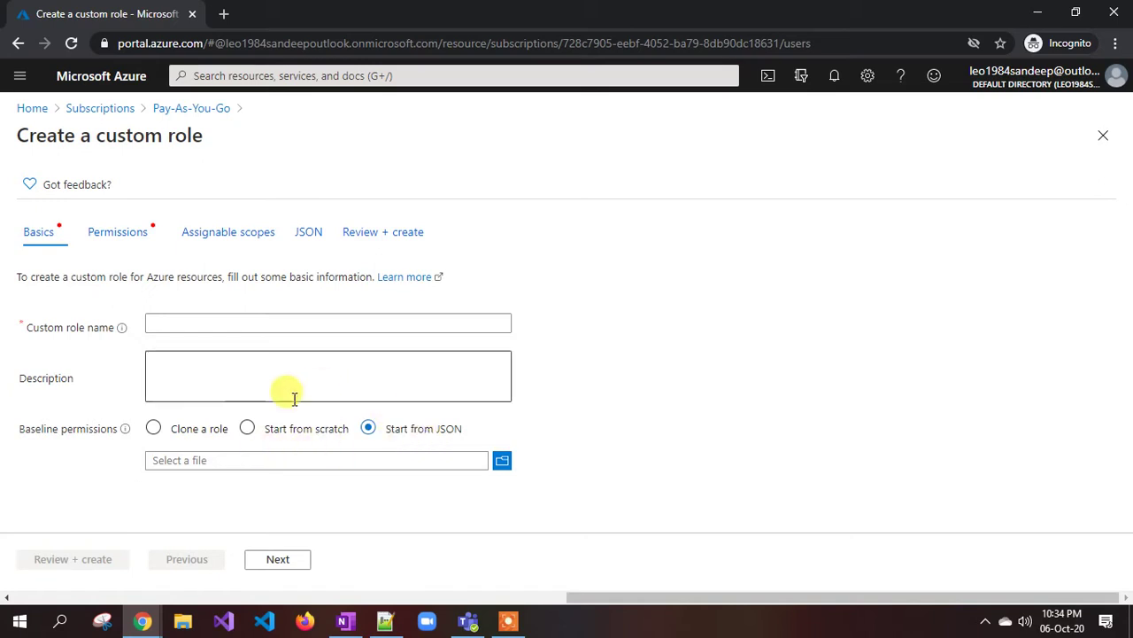
pyautogui.click(248, 430)
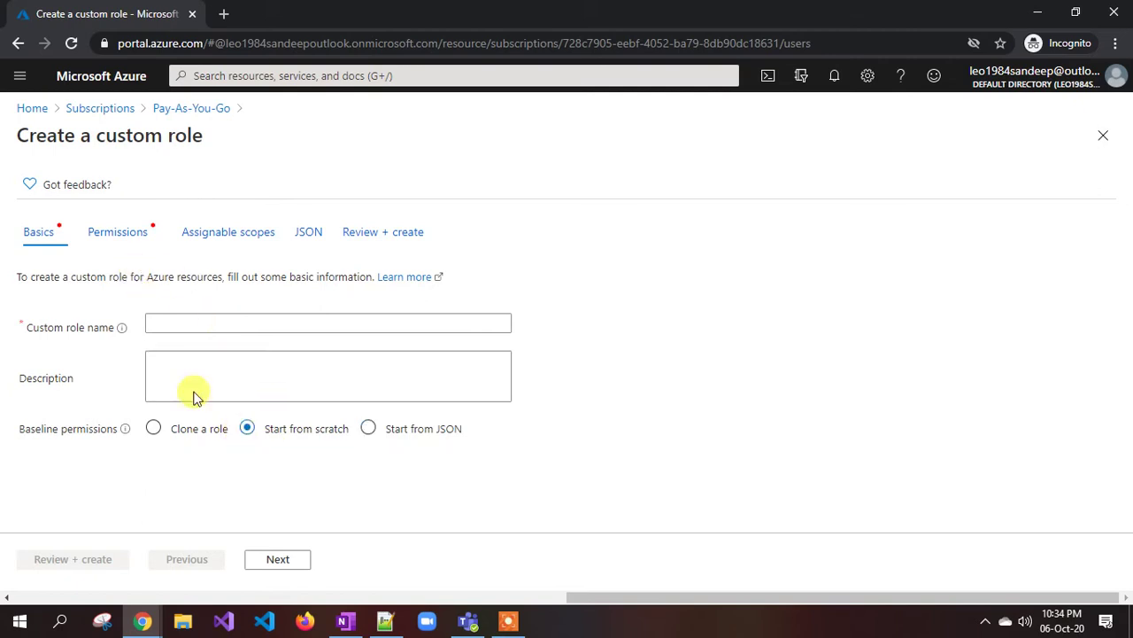
pyautogui.click(273, 559)
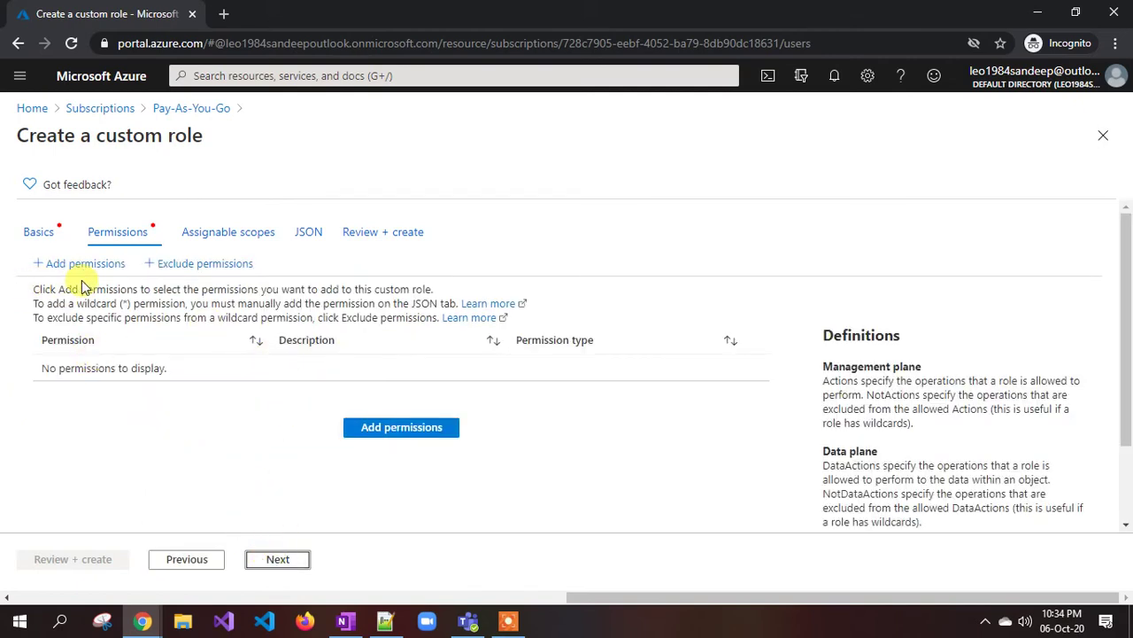
# - Search the permission catalogue for 'compute' and open the Microsoft.Compute permissions
pyautogui.click(372, 432)
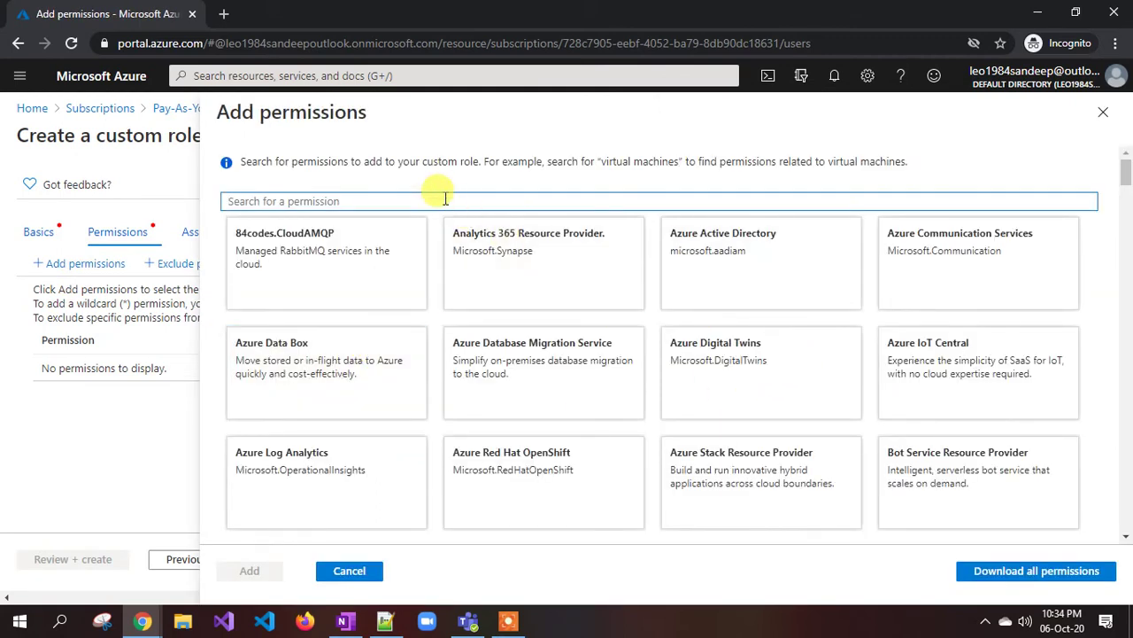
pyautogui.write('compute')
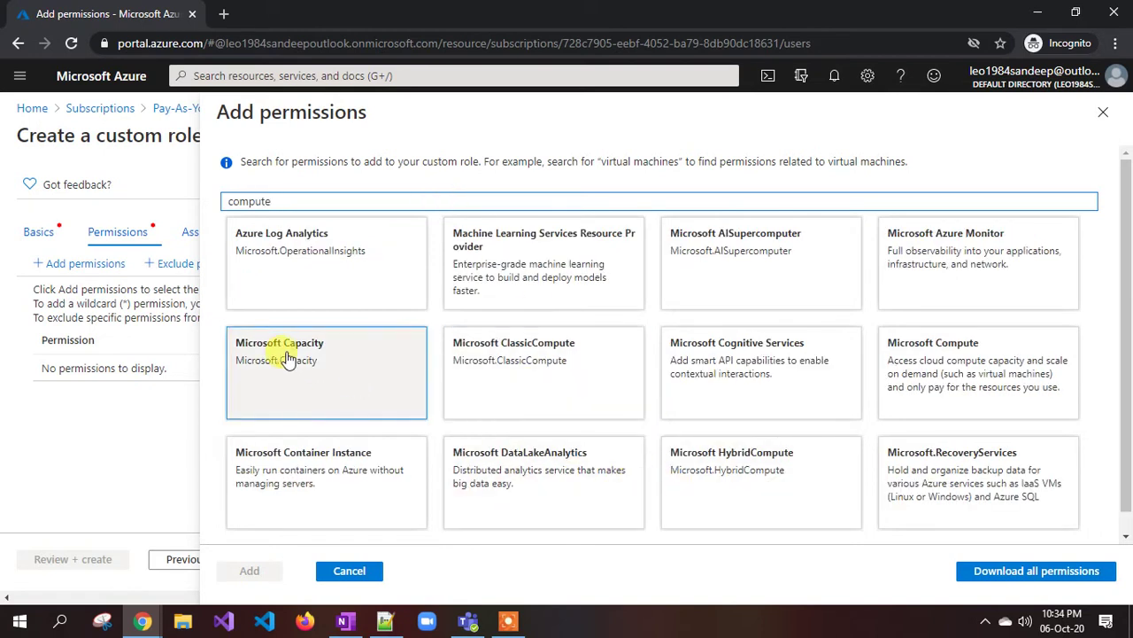
pyautogui.click(904, 366)
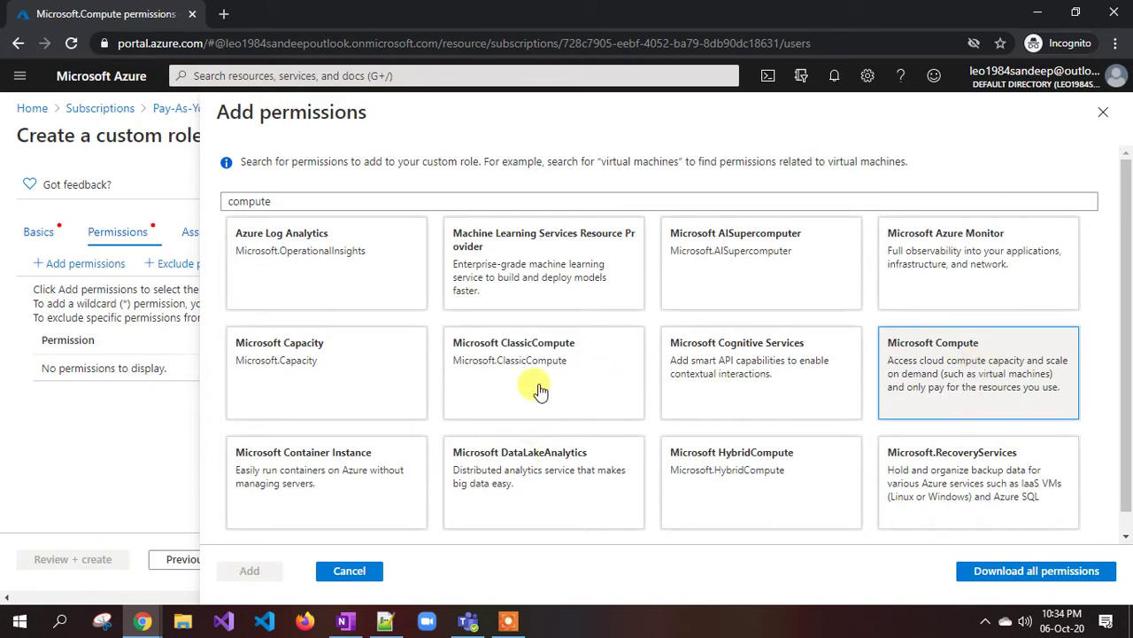
pyautogui.click(917, 382)
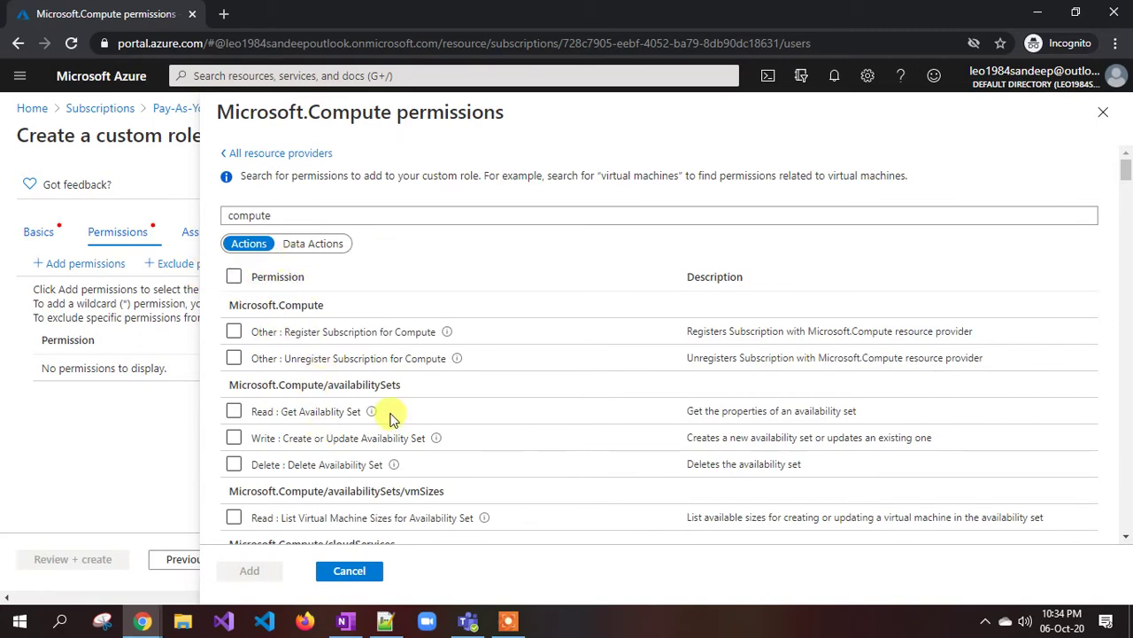
# - Tick 'Other : Start Virtual Machine' under virtualMachines and add it to the role
pyautogui.scroll(-6, 454, 361)
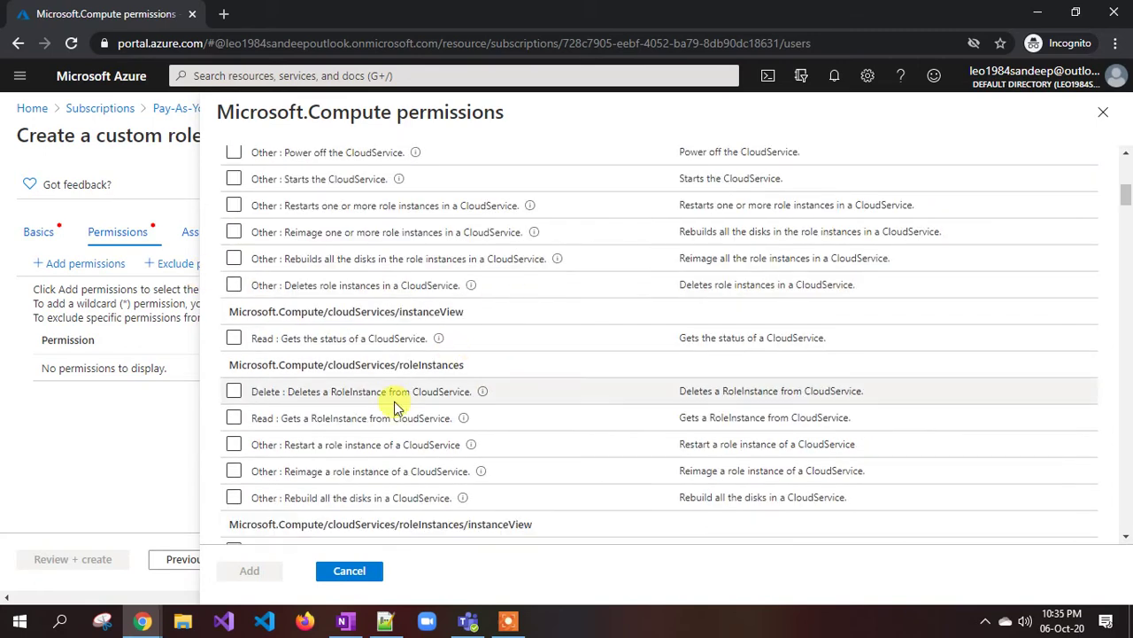
pyautogui.scroll(-5, 396, 408)
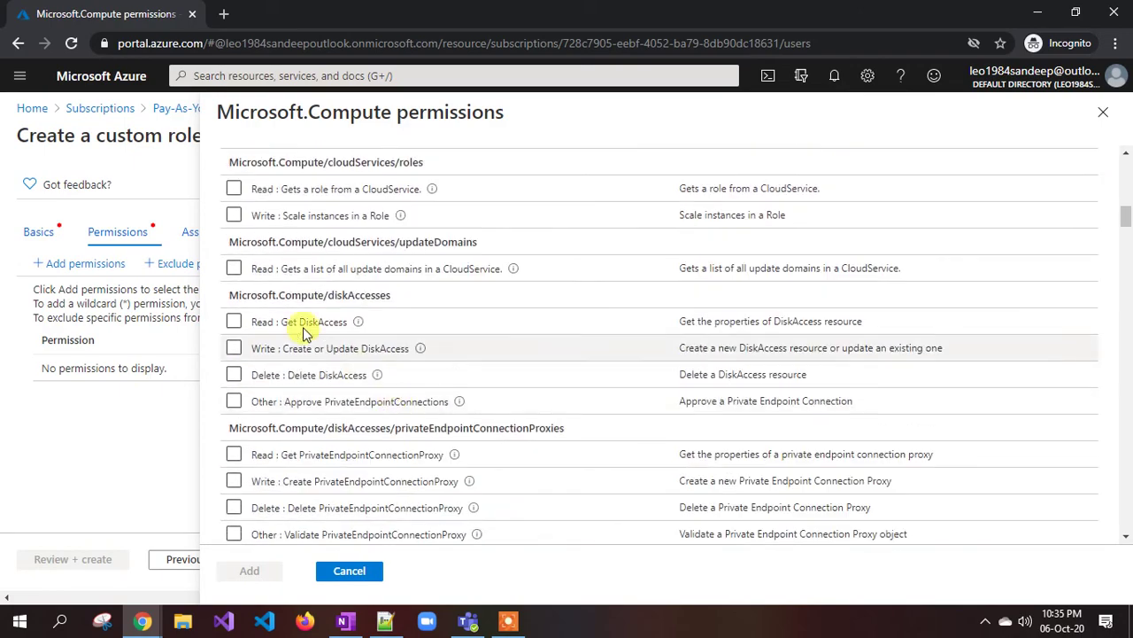
pyautogui.scroll(-5, 445, 352)
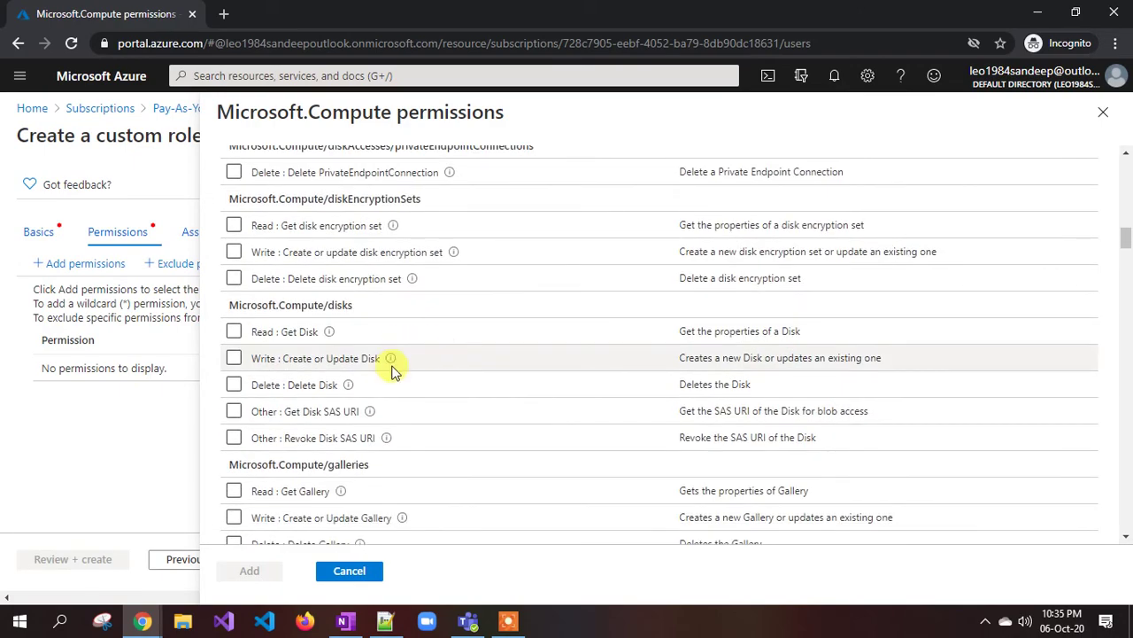
pyautogui.scroll(-7, 394, 371)
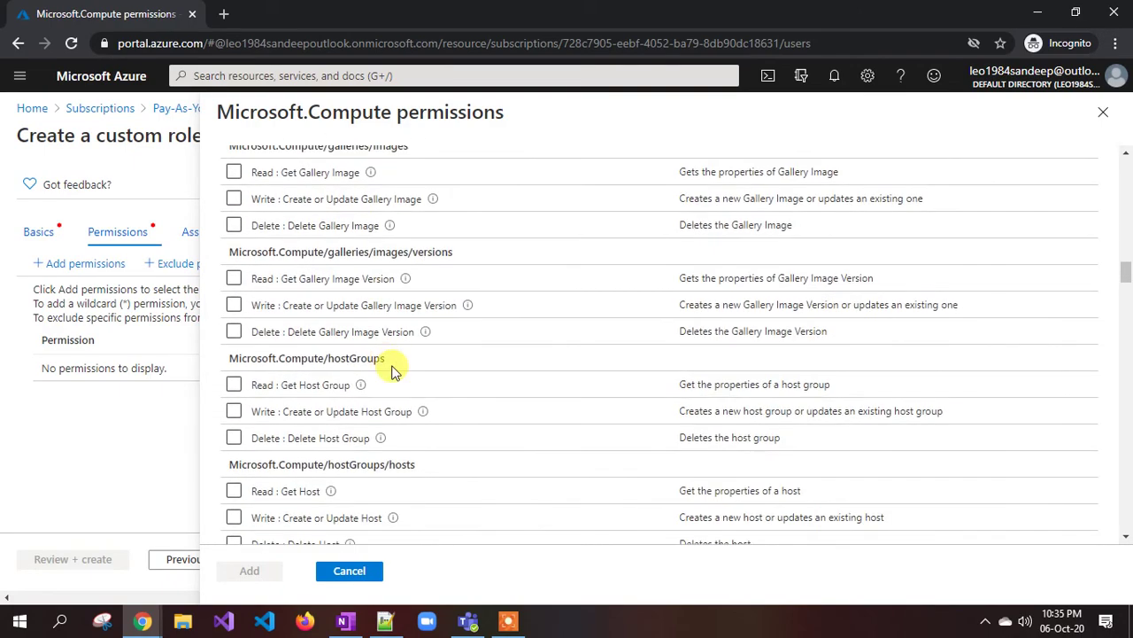
pyautogui.scroll(-10, 394, 370)
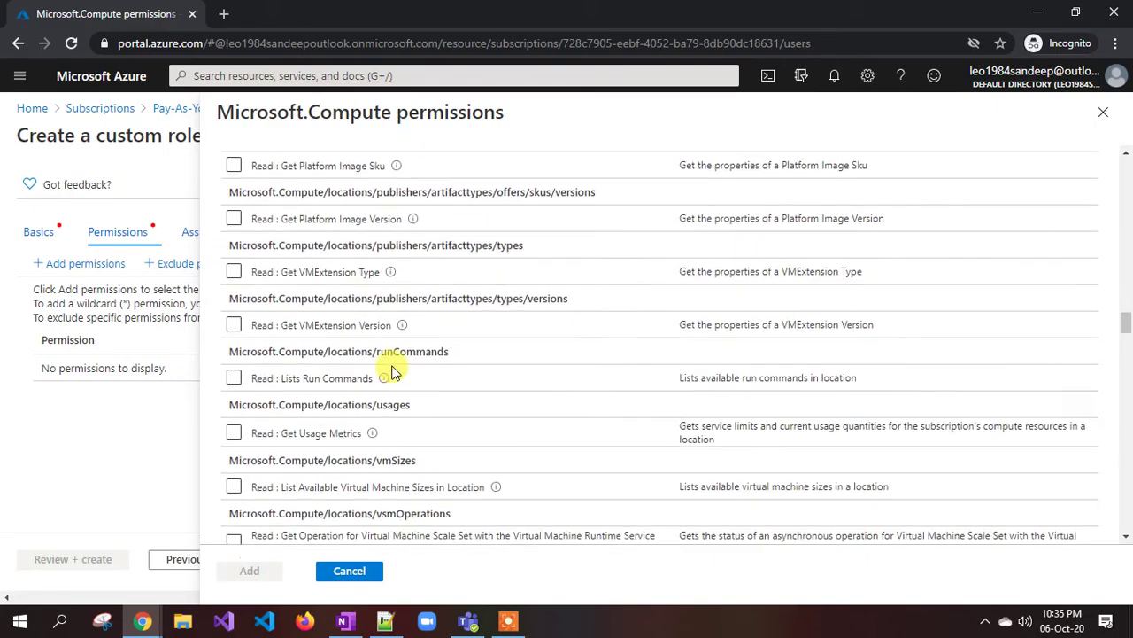
pyautogui.scroll(-10, 394, 370)
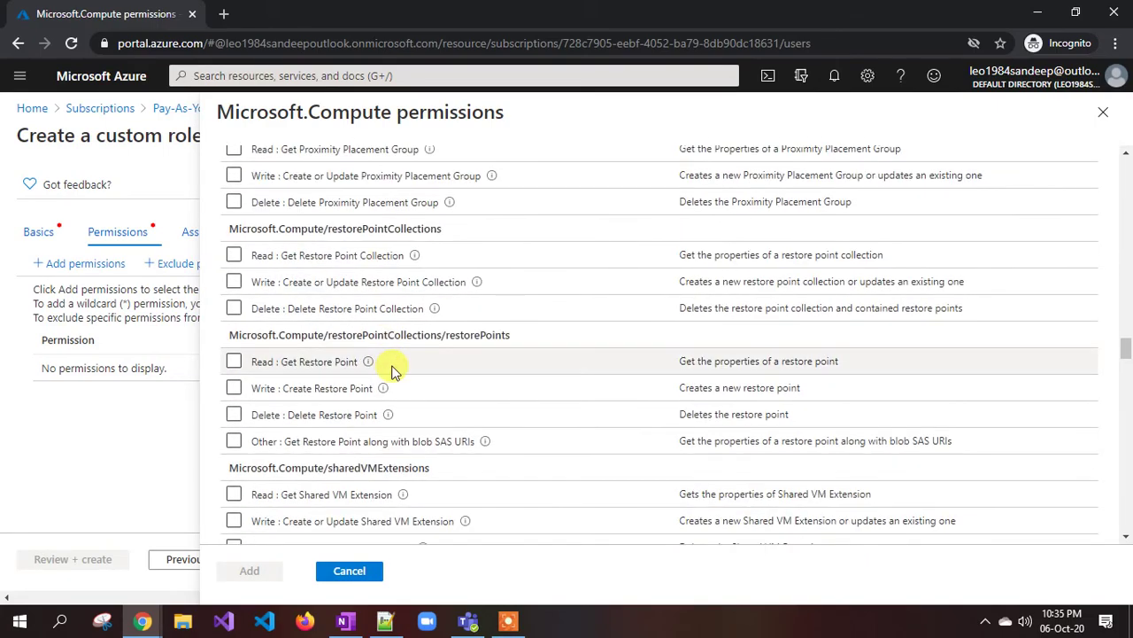
pyautogui.scroll(-10, 394, 370)
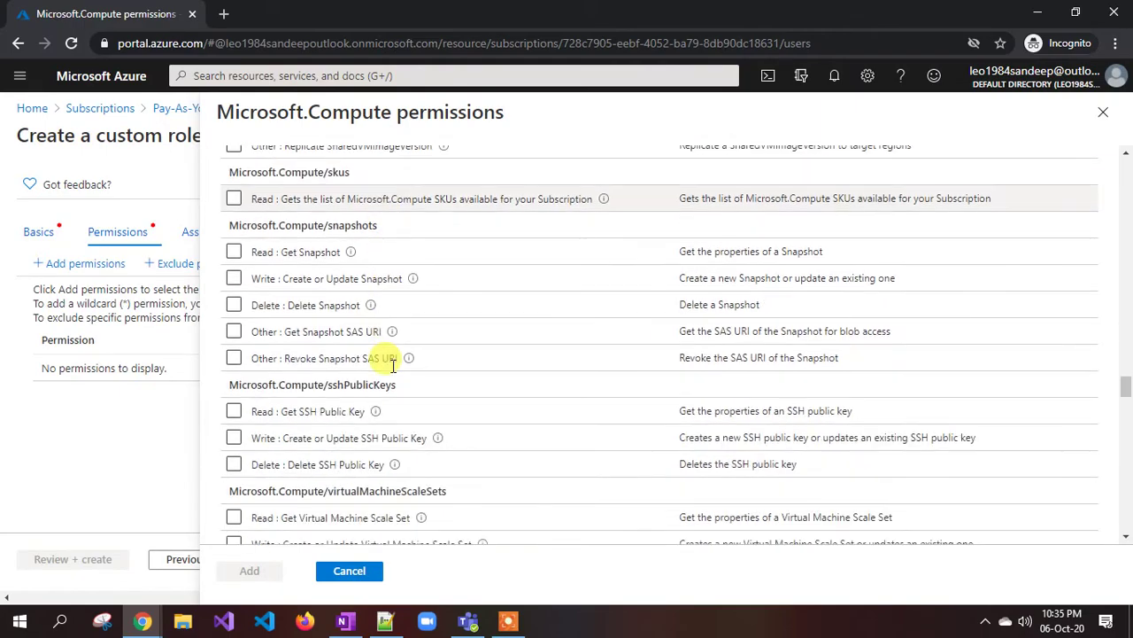
pyautogui.scroll(-3, 393, 365)
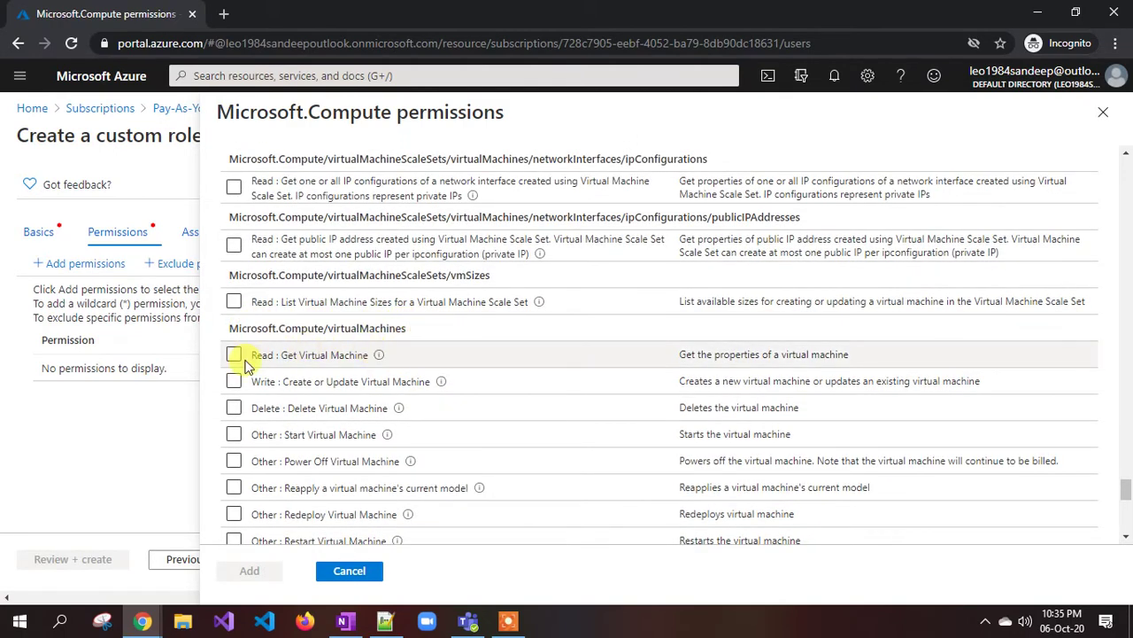
pyautogui.click(234, 434)
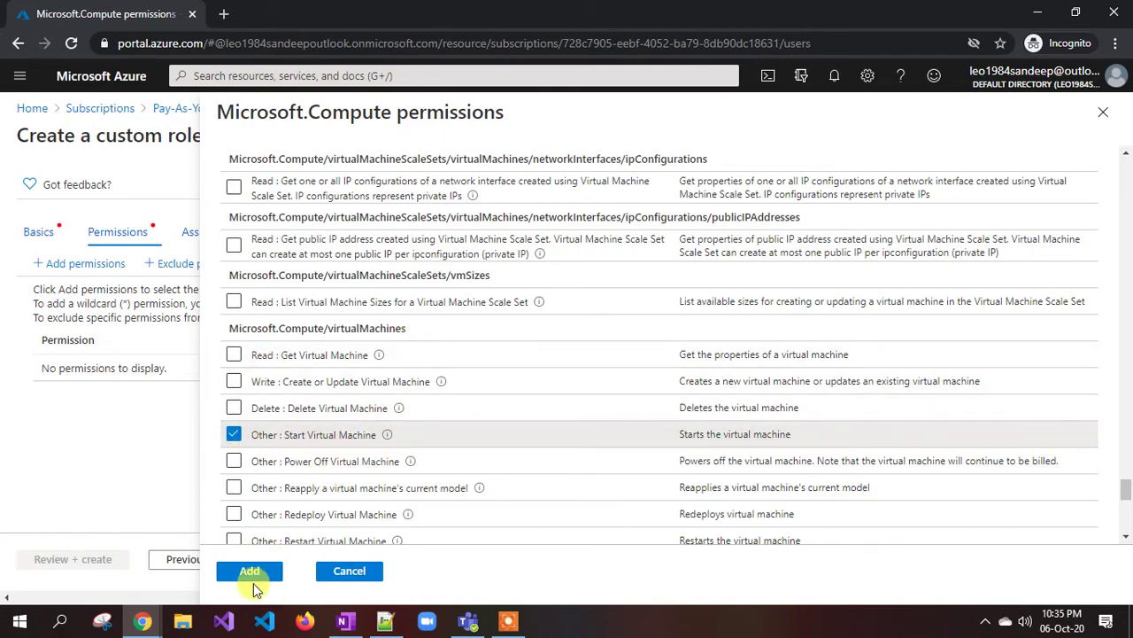
pyautogui.click(251, 572)
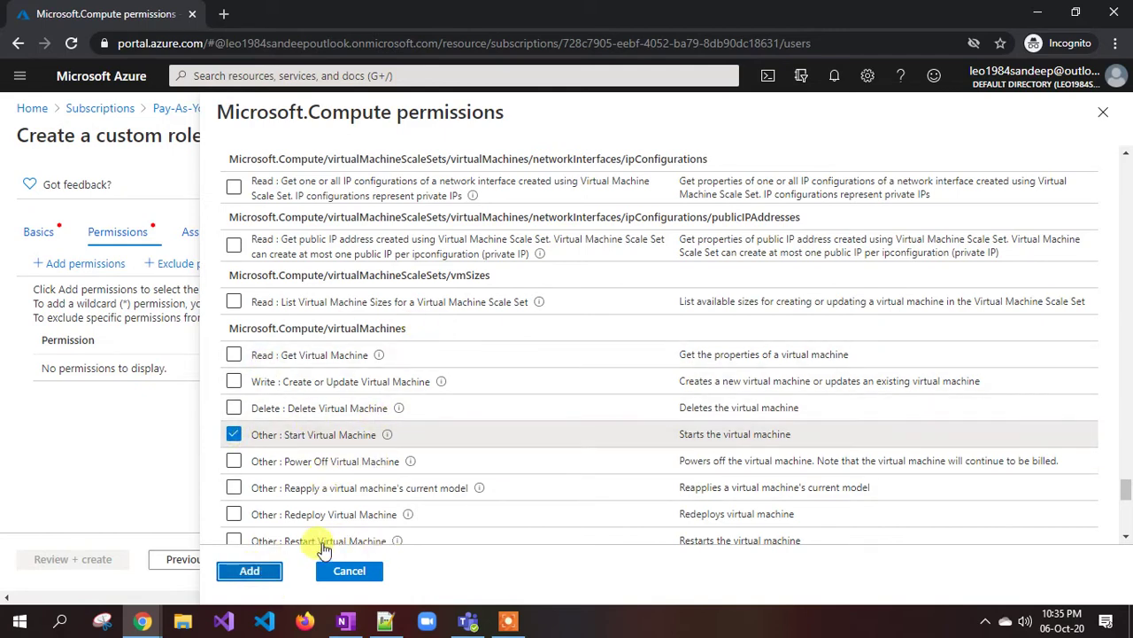
# - Search the permission providers for 'storage' and open the Microsoft Storage permissions
pyautogui.click(86, 265)
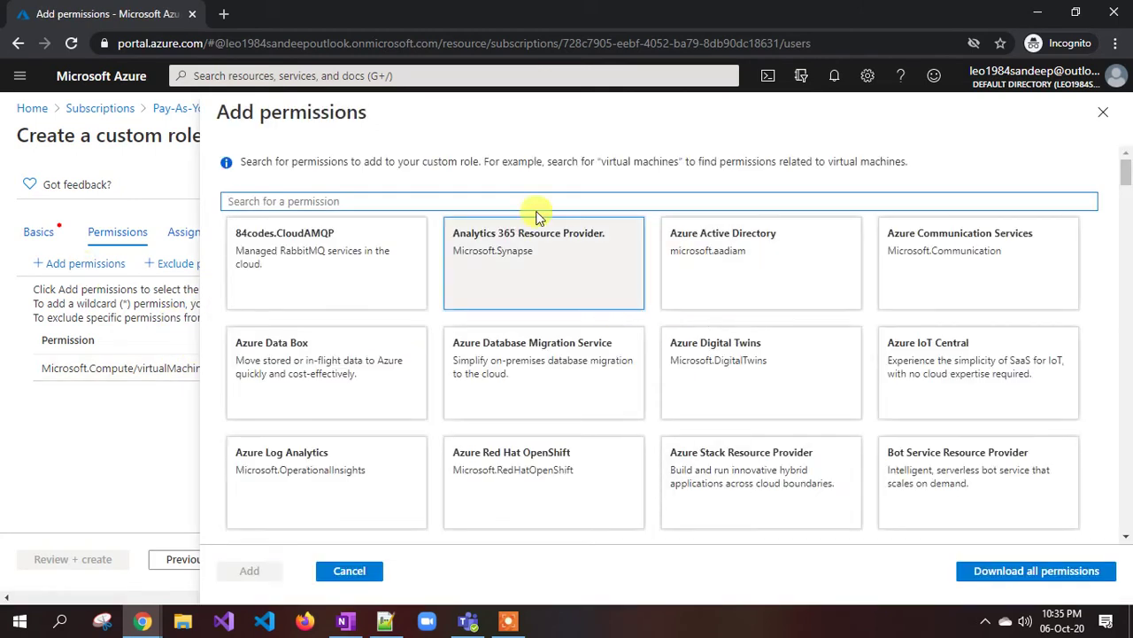
pyautogui.click(489, 201)
pyautogui.write('storage')
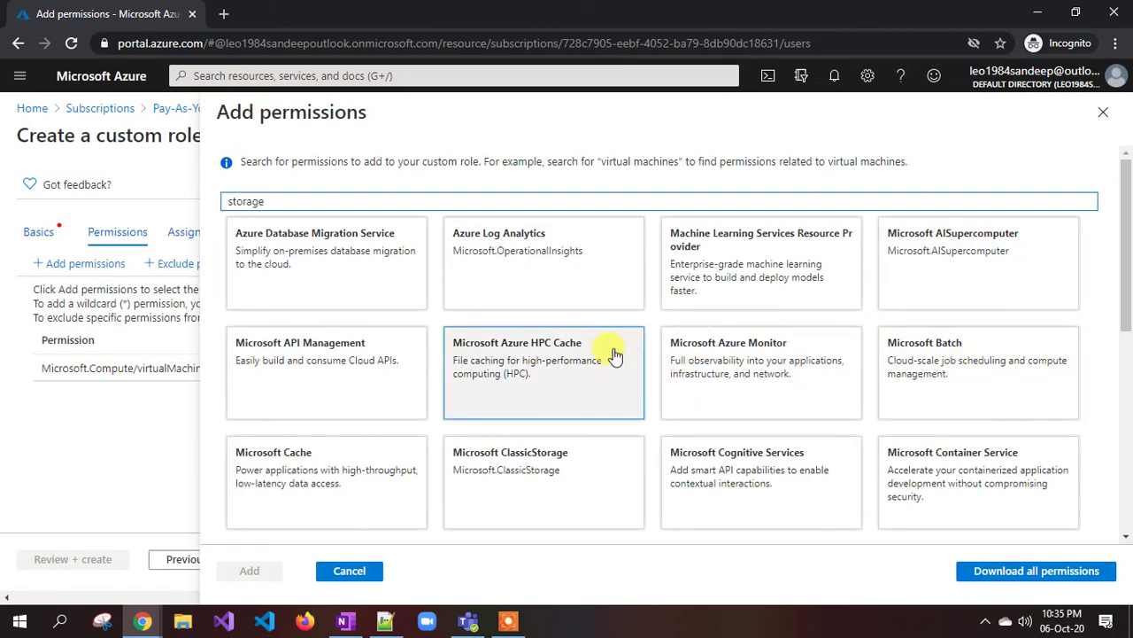
pyautogui.scroll(-1, 613, 337)
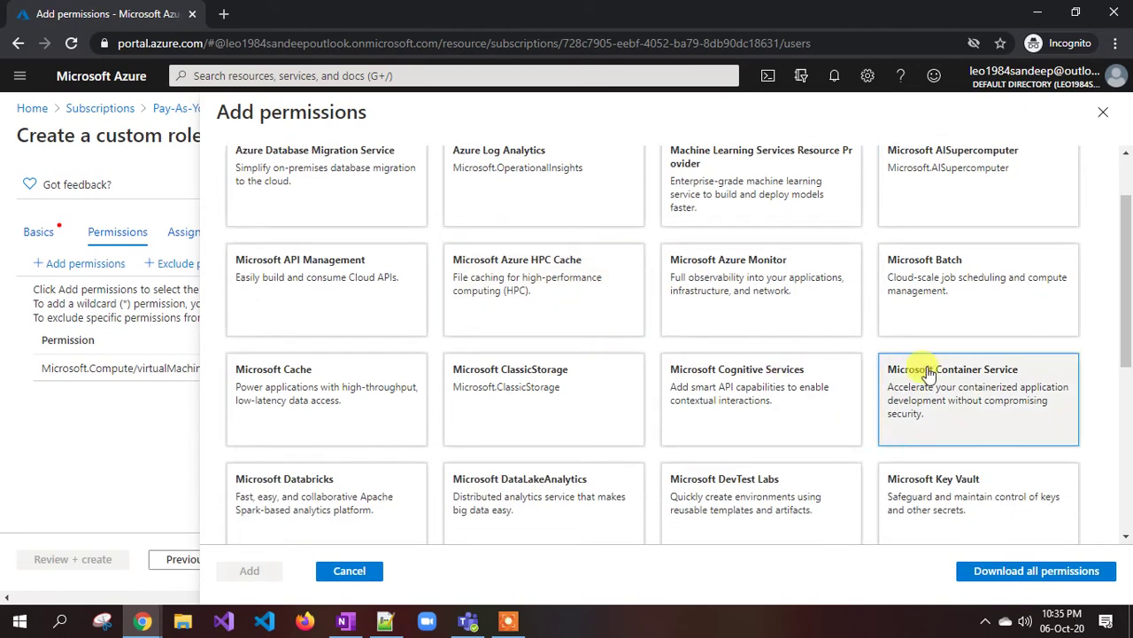
pyautogui.scroll(-3, 925, 371)
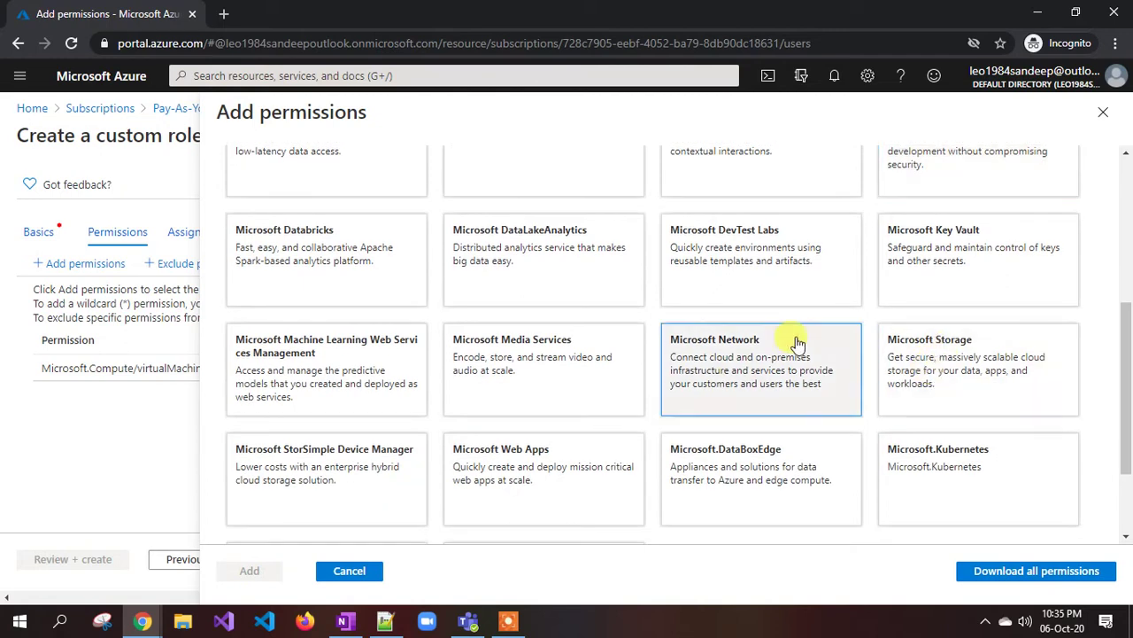
pyautogui.click(972, 363)
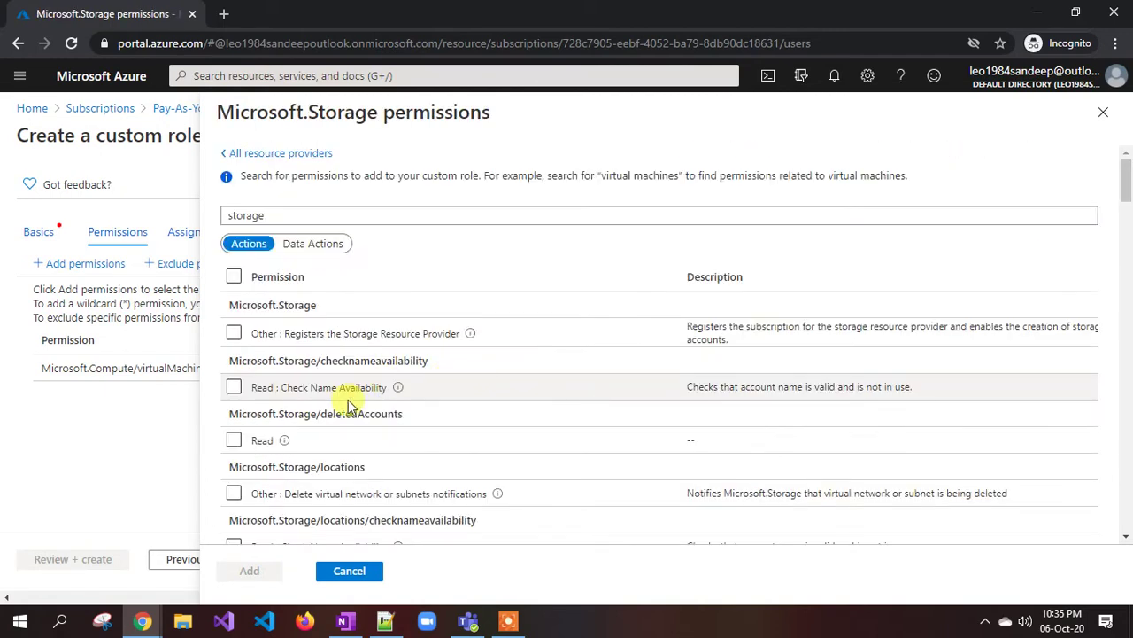
# - Tick 'Delete : Delete Storage Account' and add it to the role
pyautogui.scroll(-5, 348, 406)
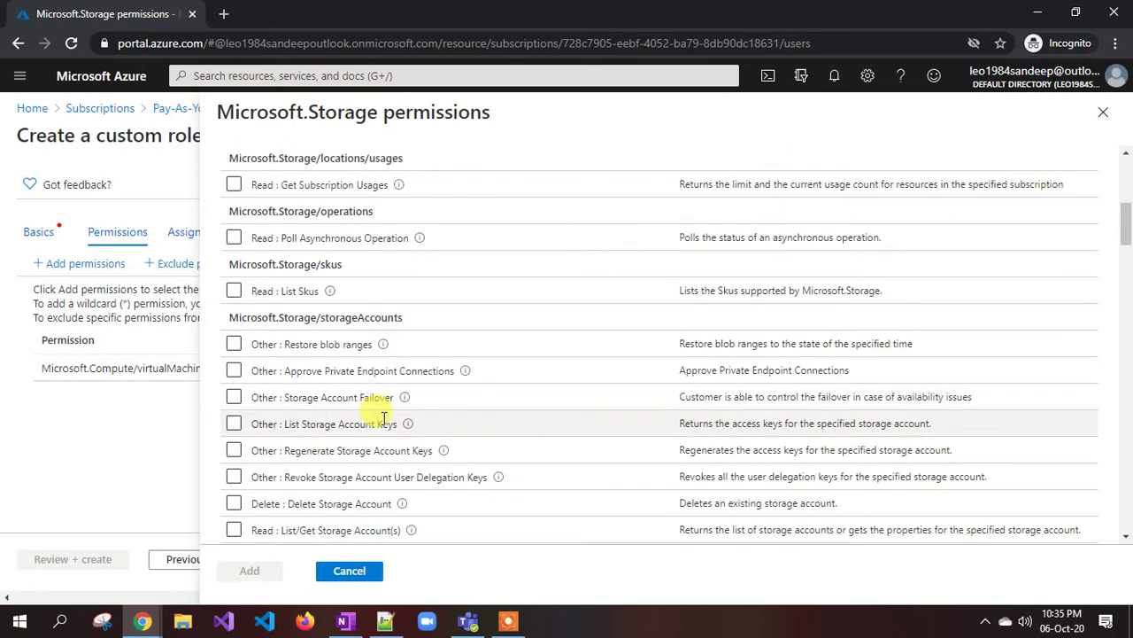
pyautogui.scroll(2, 374, 399)
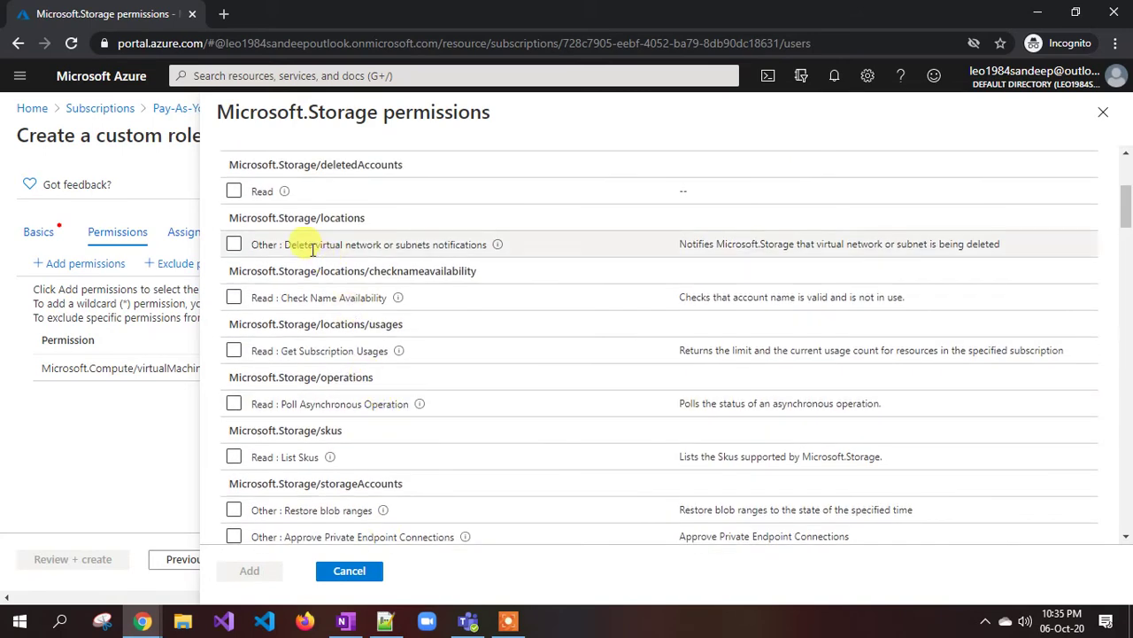
pyautogui.scroll(2, 321, 252)
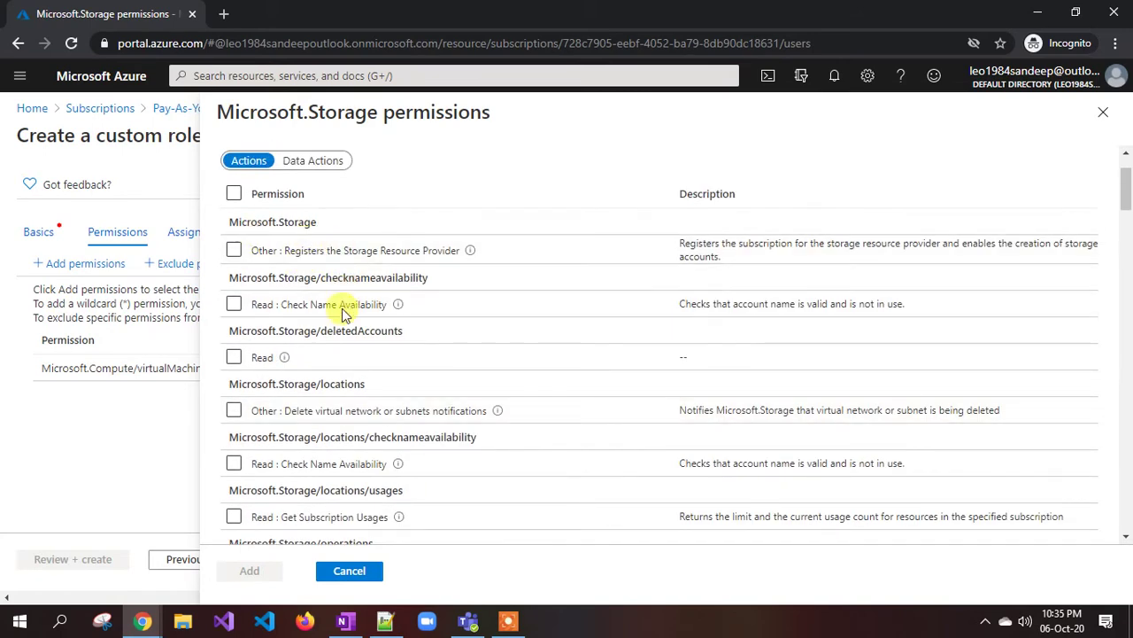
pyautogui.scroll(-3, 341, 314)
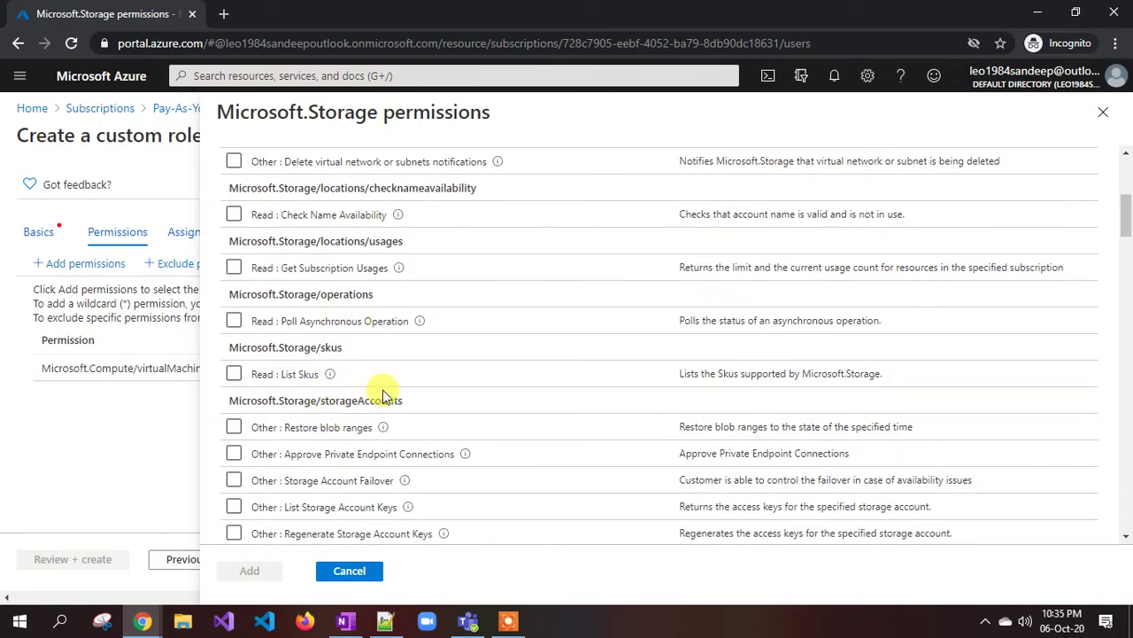
pyautogui.scroll(-2, 381, 394)
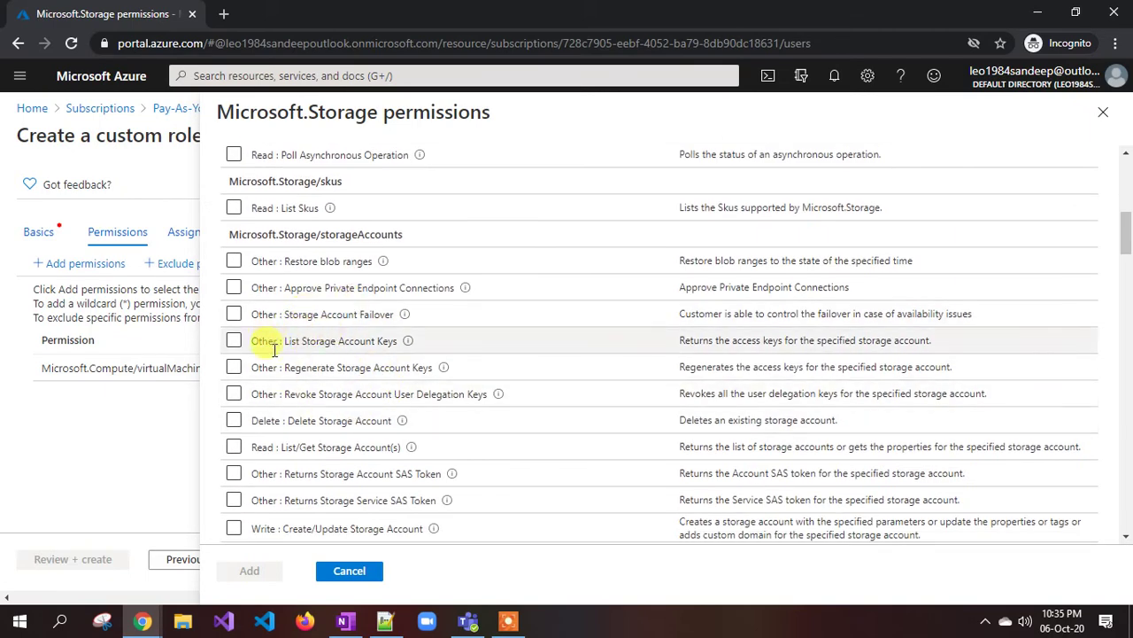
pyautogui.click(234, 422)
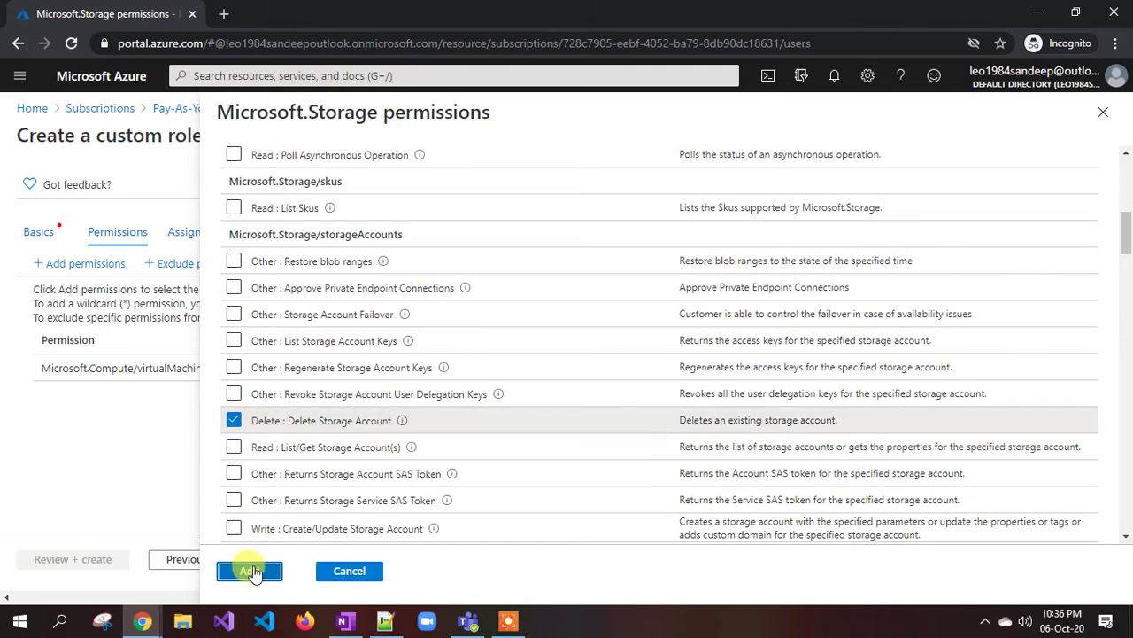
pyautogui.click(251, 571)
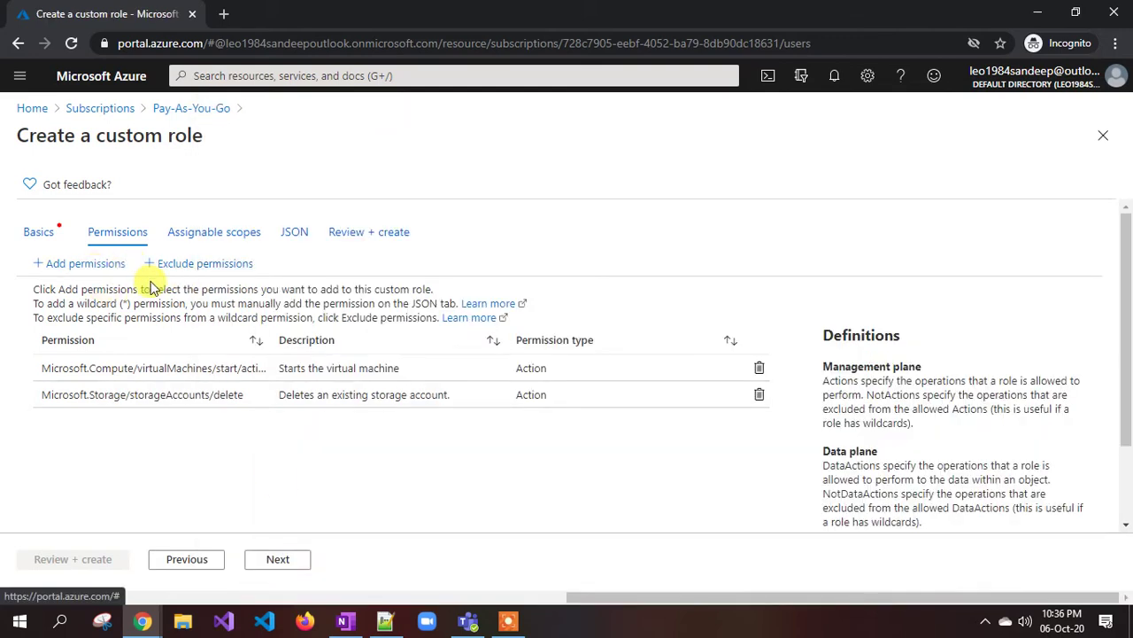
# - Widen the Permission column to read full names, then advance to Assignable scopes
pyautogui.moveTo(268, 333); pyautogui.dragTo(347, 335)
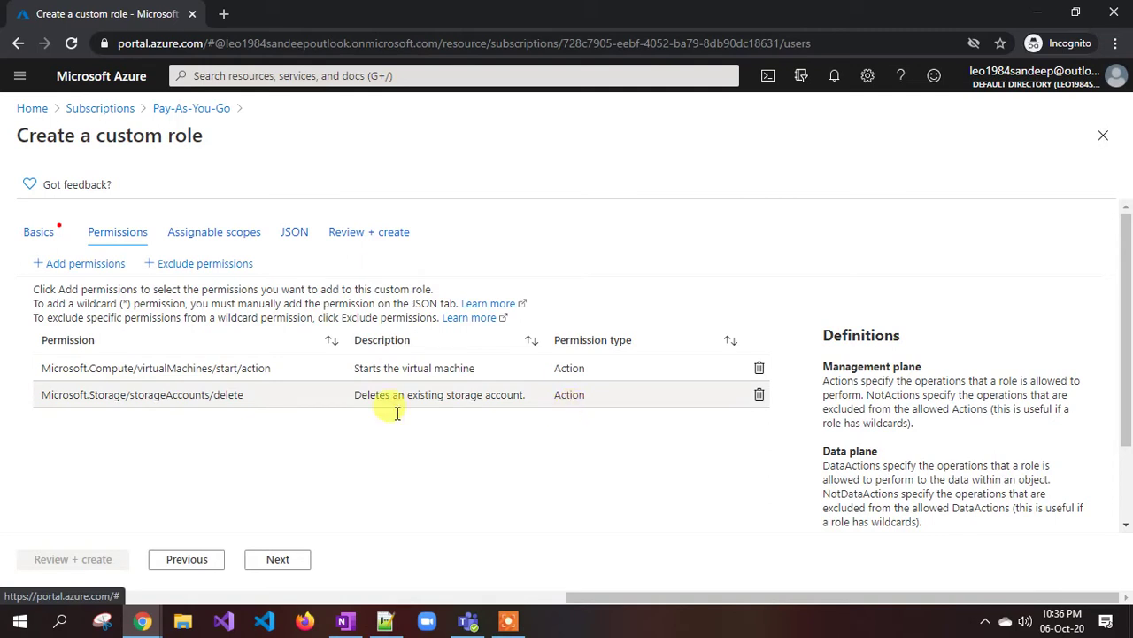
pyautogui.click(274, 564)
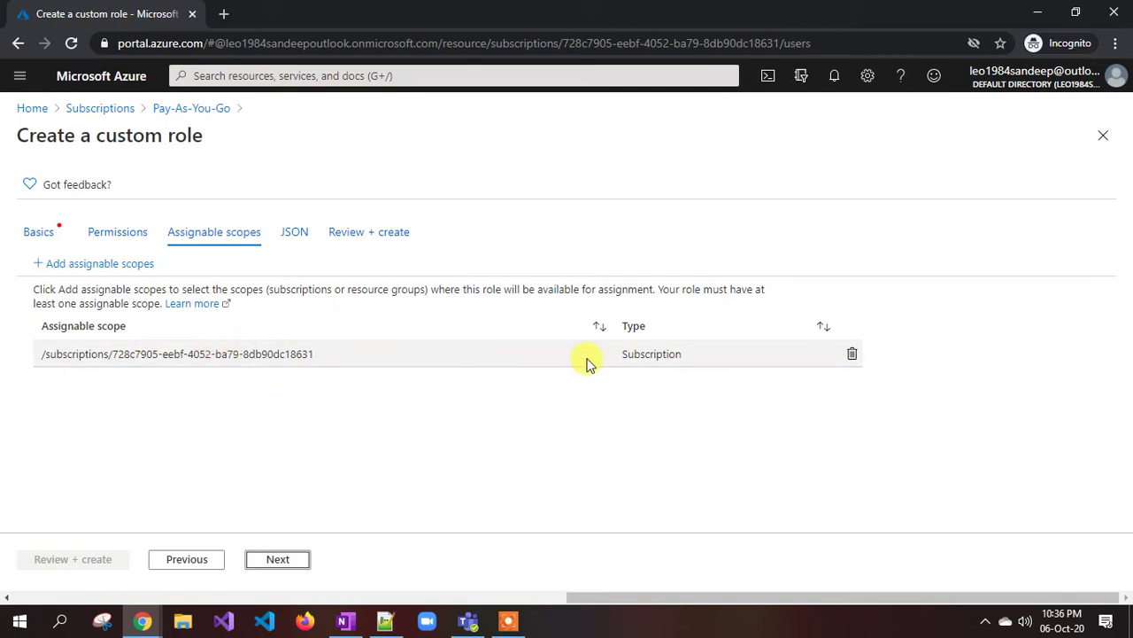
# - Add myresourcegroup1 as an assignable scope and advance to the JSON tab
pyautogui.click(77, 263)
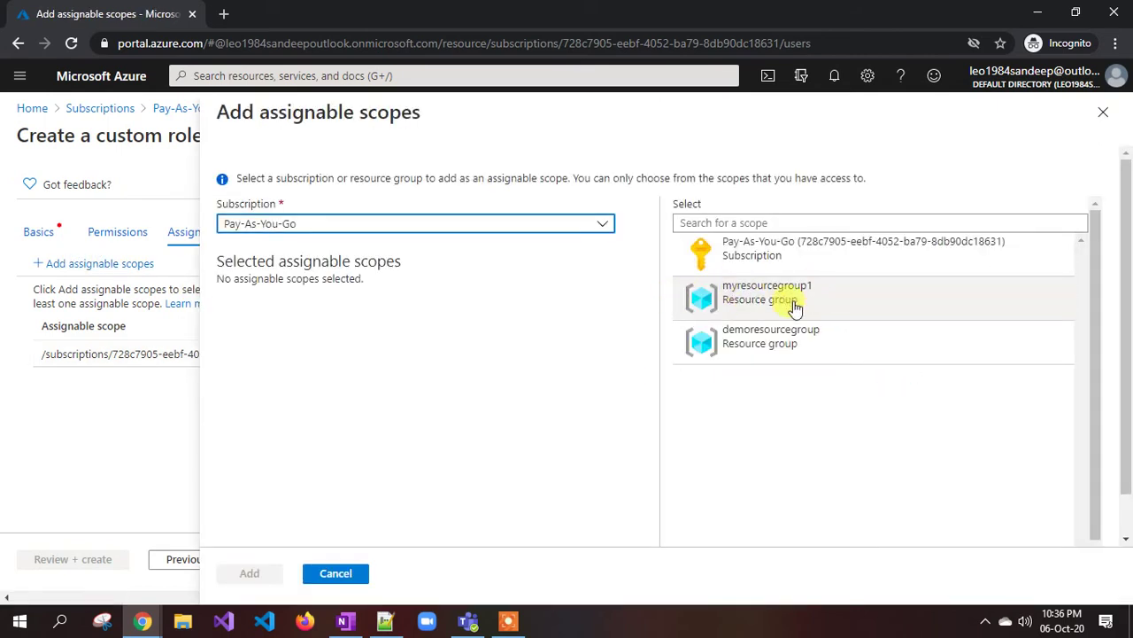
pyautogui.click(754, 299)
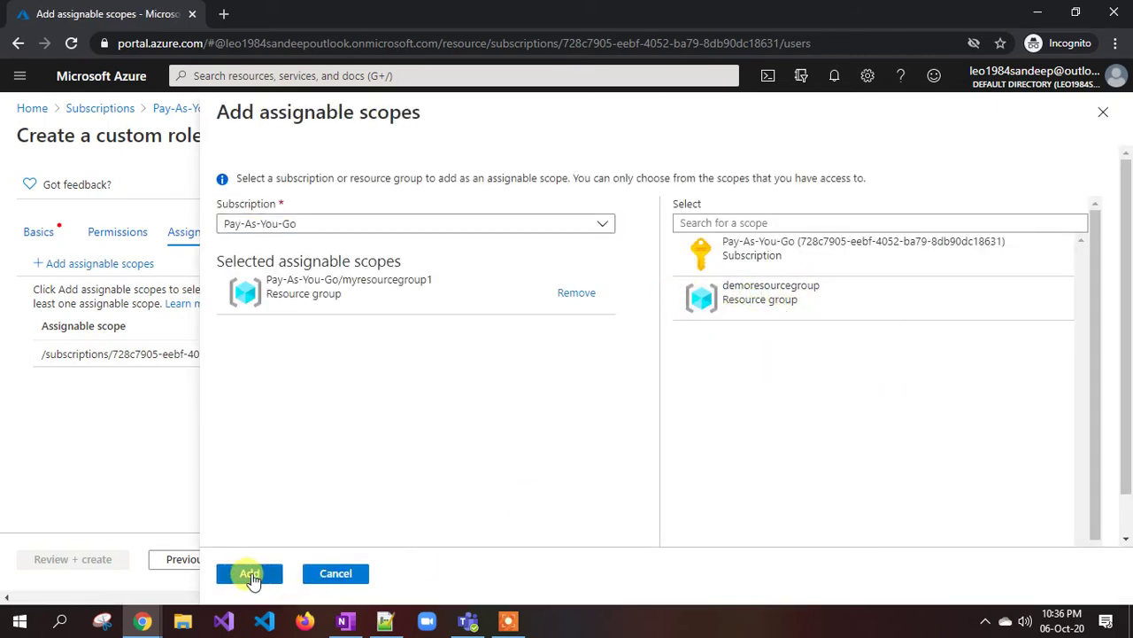
pyautogui.click(251, 575)
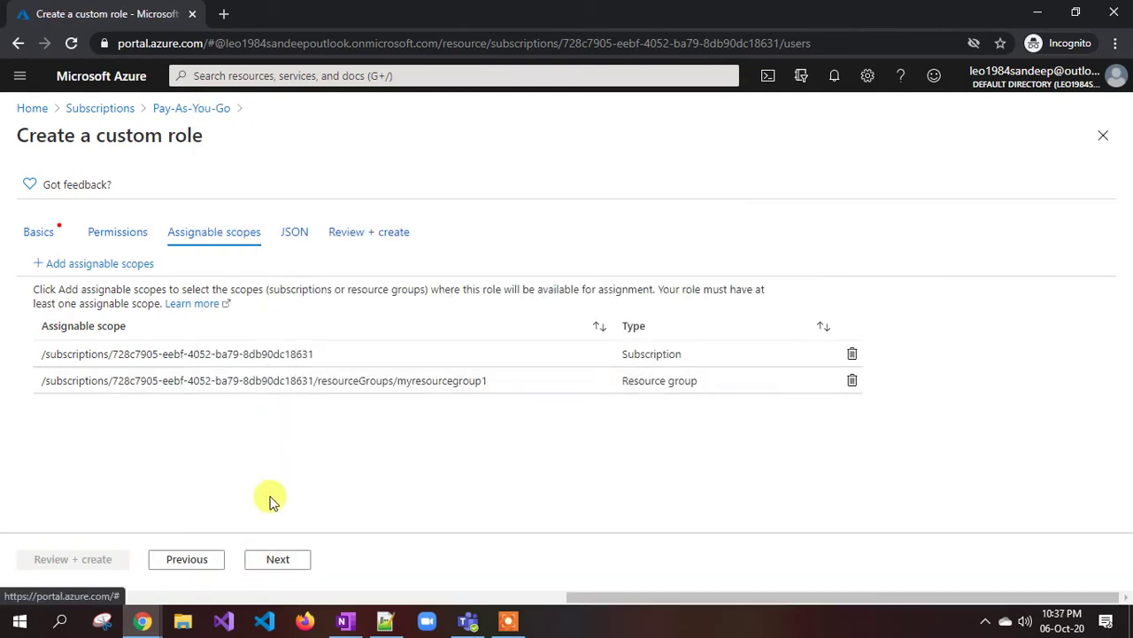
pyautogui.click(279, 561)
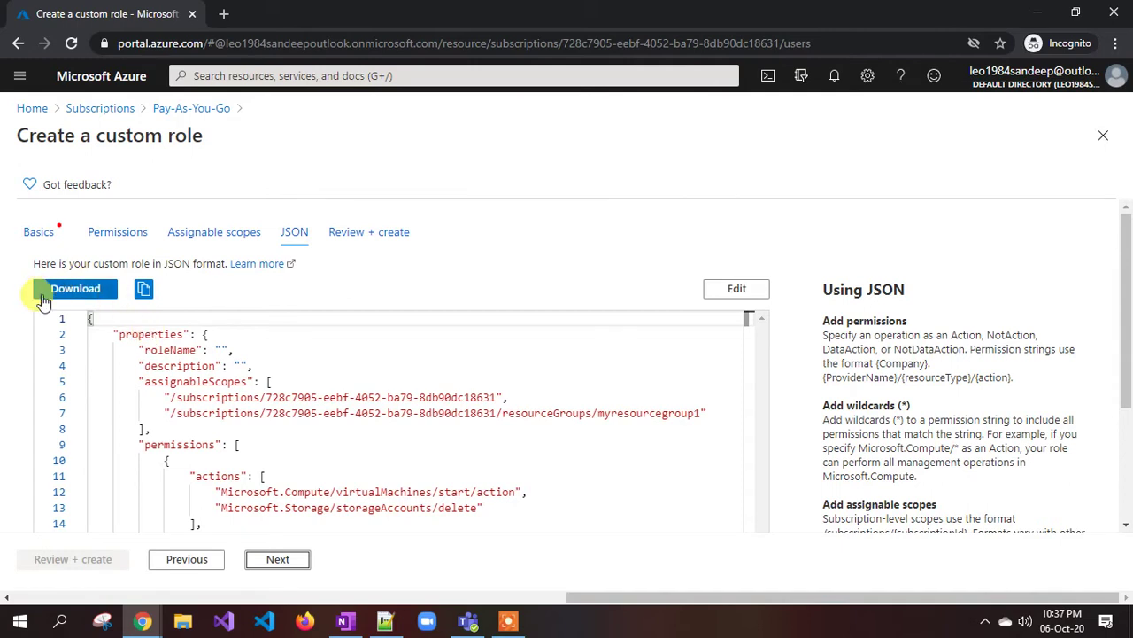
# - Inspect the JSON assignableScopes, try Review + create, and after the missing-name error return Home
pyautogui.click(152, 397)
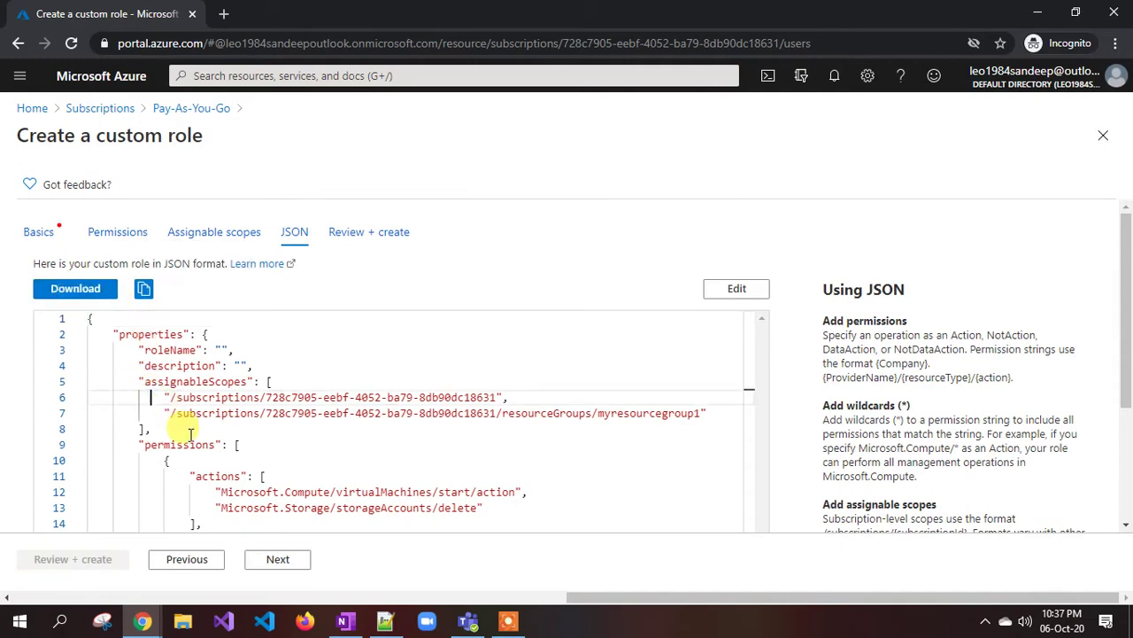
pyautogui.moveTo(264, 399); pyautogui.dragTo(417, 398)
pyautogui.click(431, 413)
pyautogui.scroll(-2, 313, 430)
pyautogui.scroll(3, 313, 430)
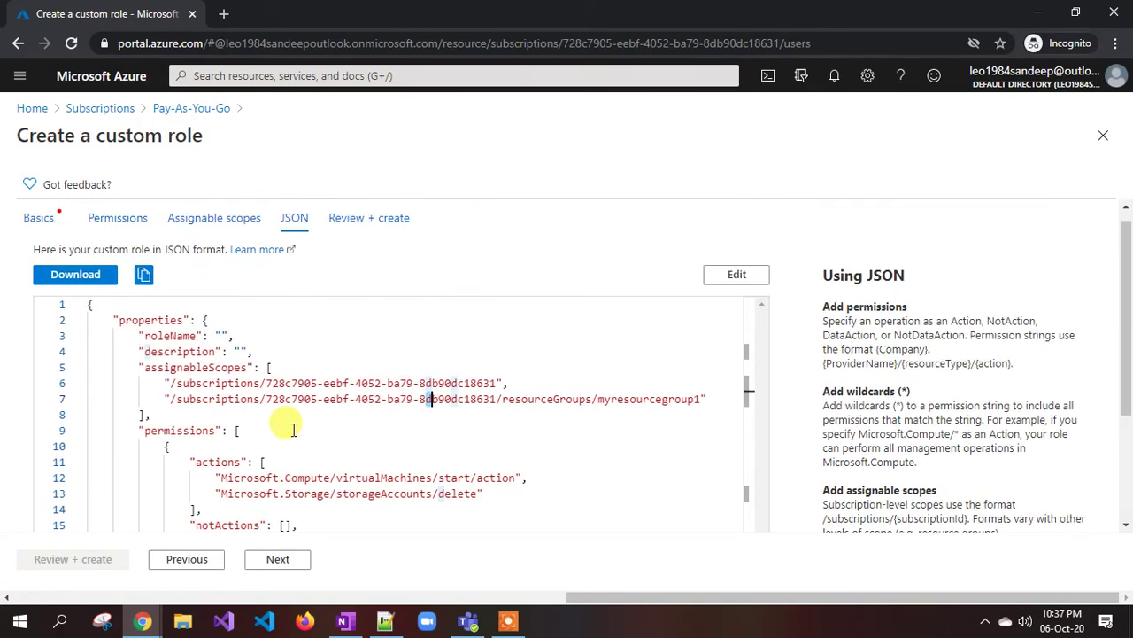
pyautogui.click(277, 559)
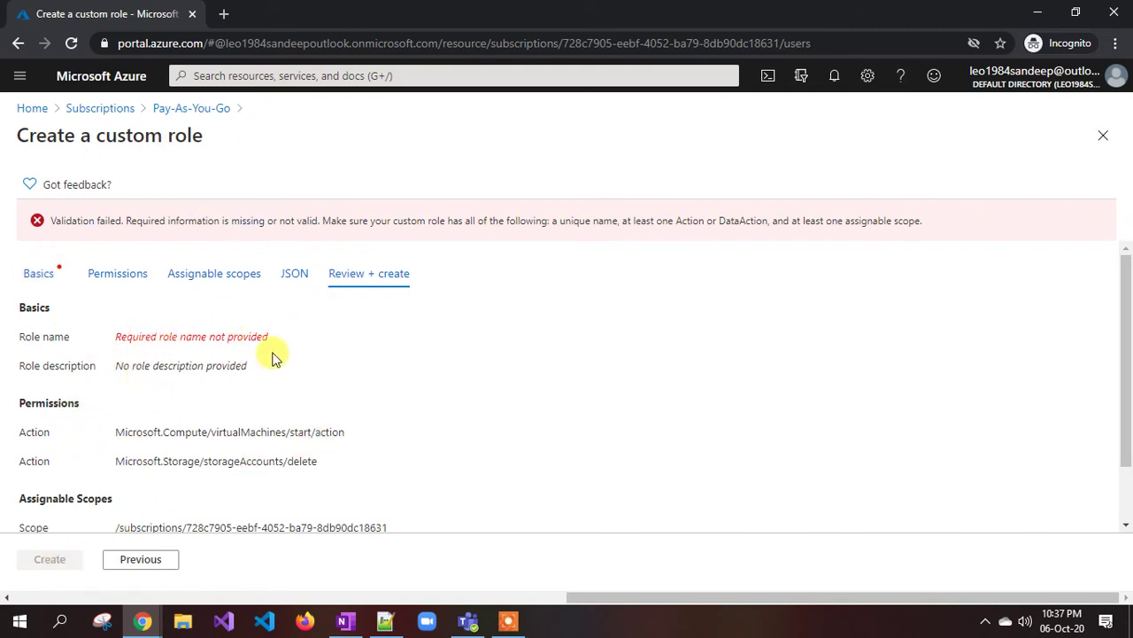
pyautogui.click(34, 109)
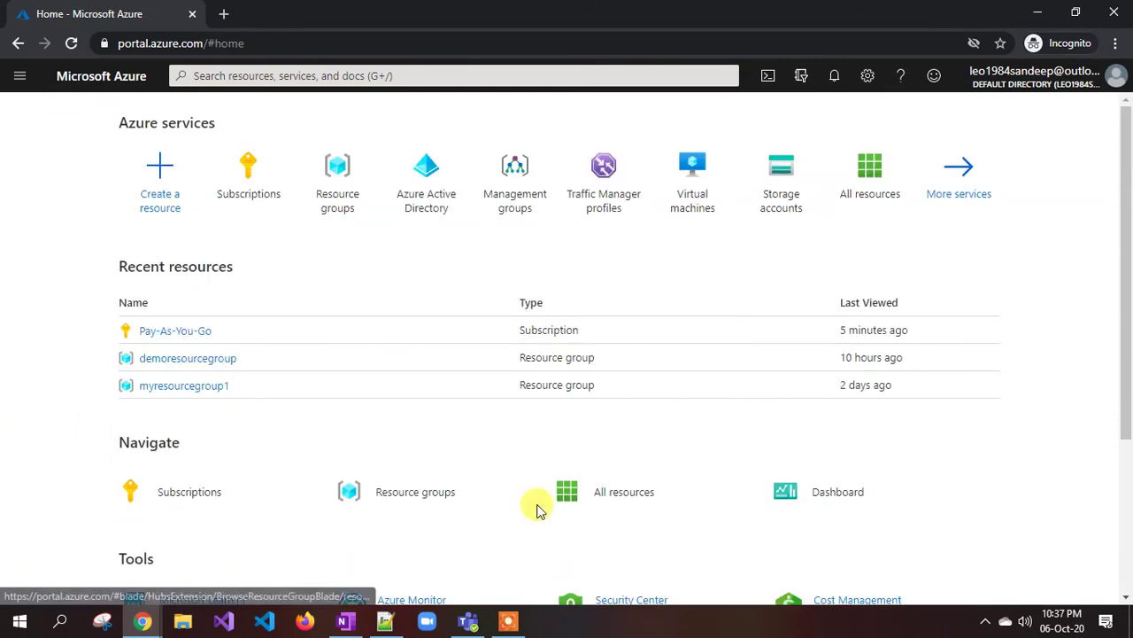
# - In Notepad++, select the role JSON and highlight its Name value, democustomrole
pyautogui.click(388, 623)
pyautogui.scroll(5, 157, 245)
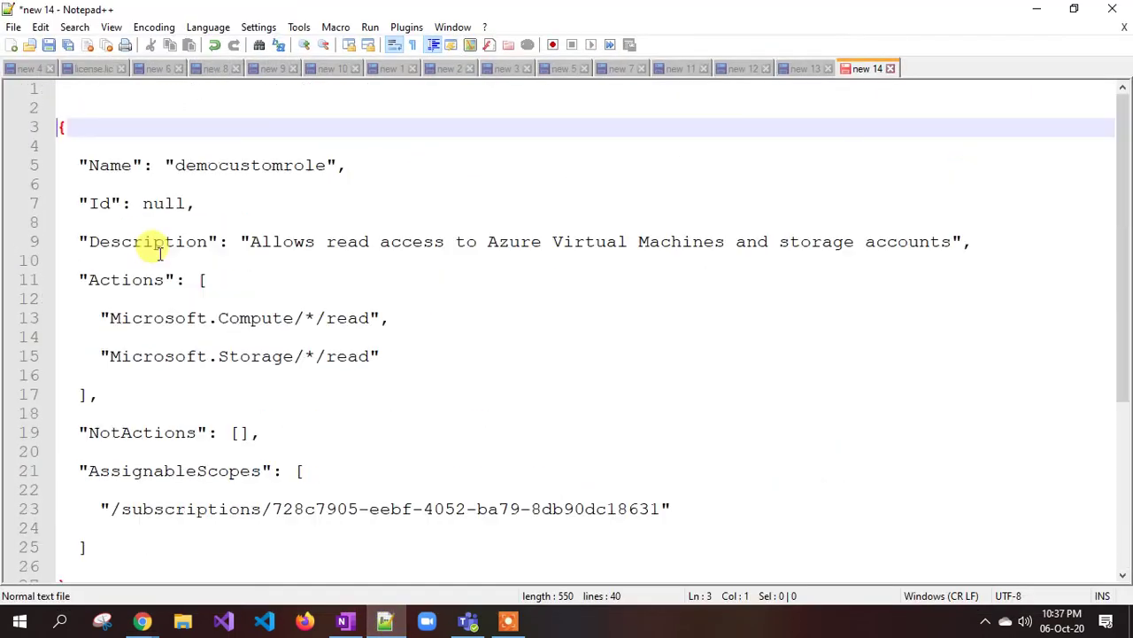
pyautogui.click(67, 127)
pyautogui.moveTo(62, 126); pyautogui.dragTo(182, 546)
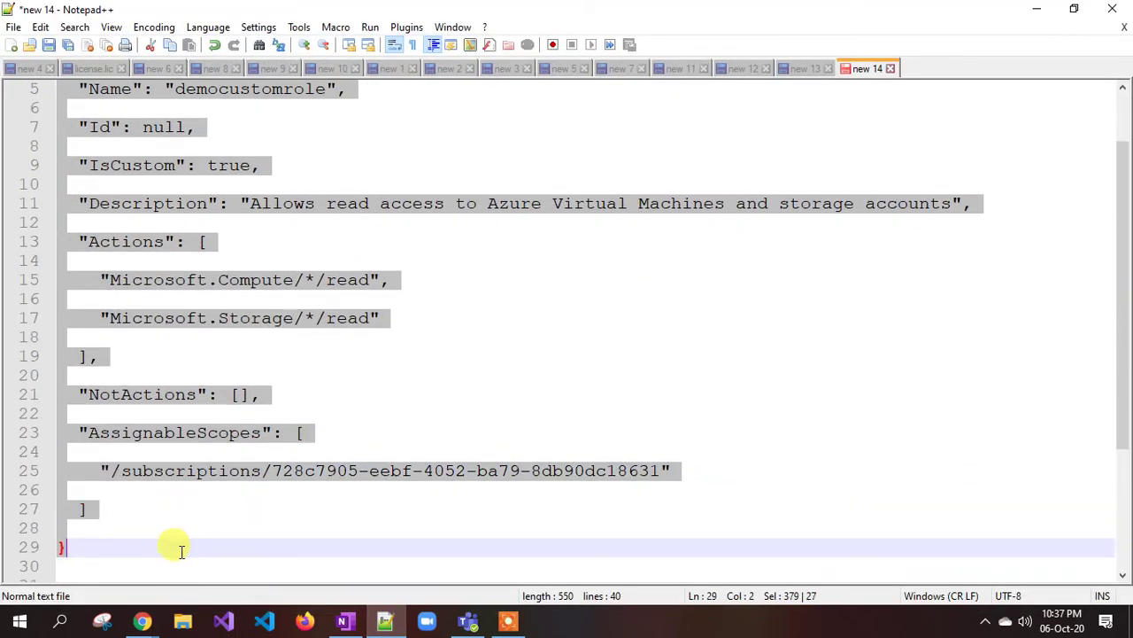
pyautogui.scroll(2, 265, 468)
pyautogui.click(111, 166)
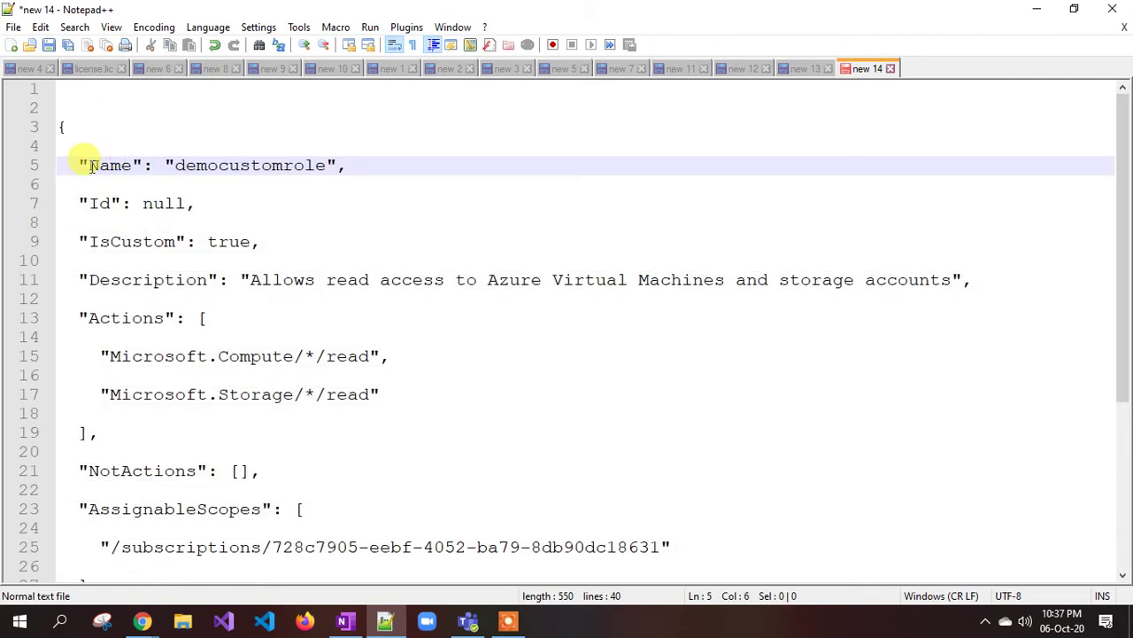
pyautogui.moveTo(92, 165); pyautogui.dragTo(326, 168)
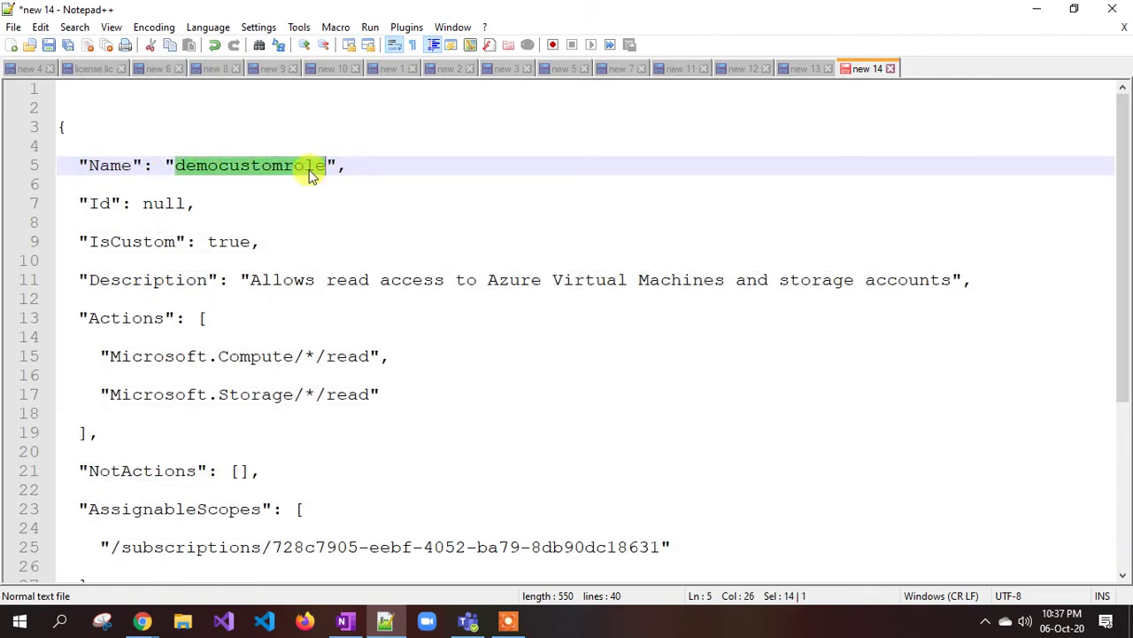
# - Go over the null Id, IsCustom set to true, and the Description text
pyautogui.click(144, 204)
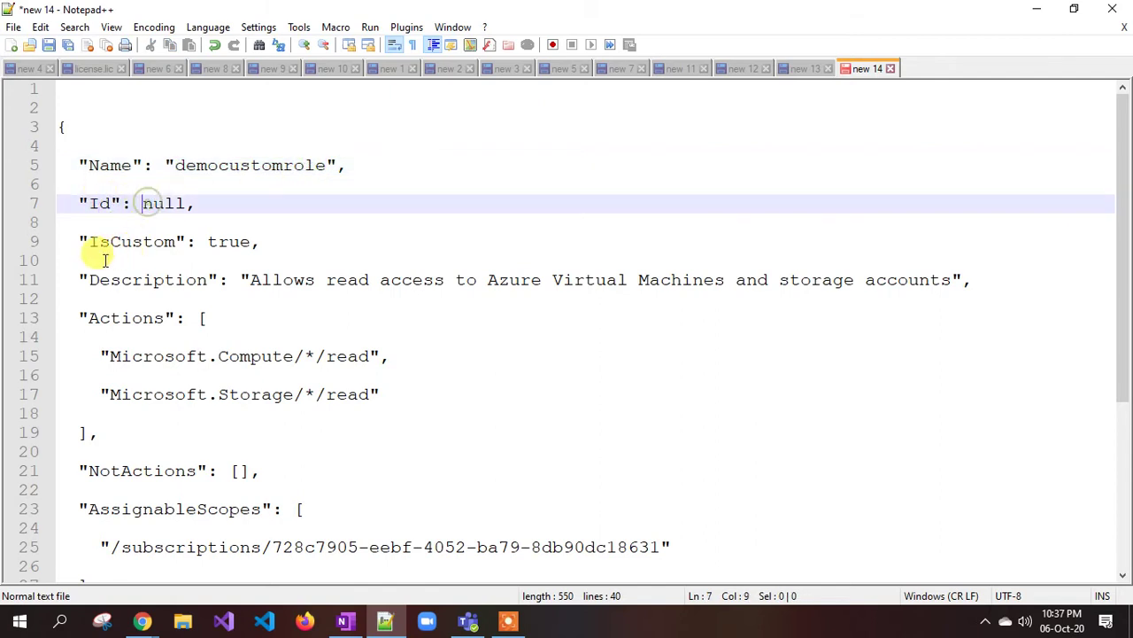
pyautogui.moveTo(90, 241); pyautogui.dragTo(239, 254)
pyautogui.click(186, 245)
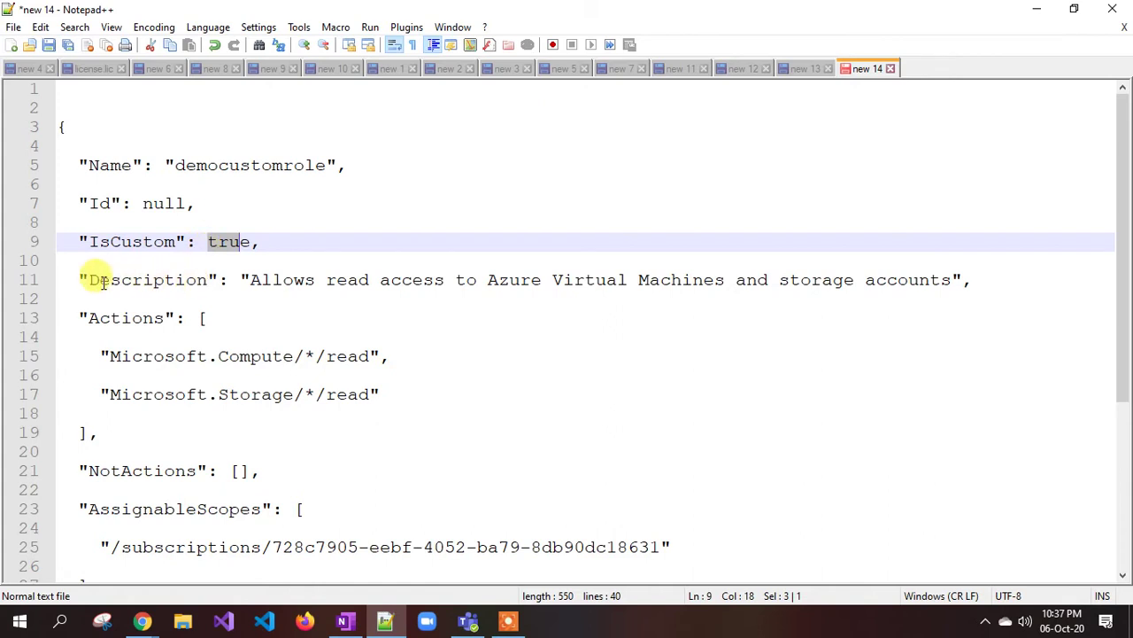
pyautogui.moveTo(89, 281); pyautogui.dragTo(326, 280)
pyautogui.click(250, 280)
pyautogui.click(520, 280)
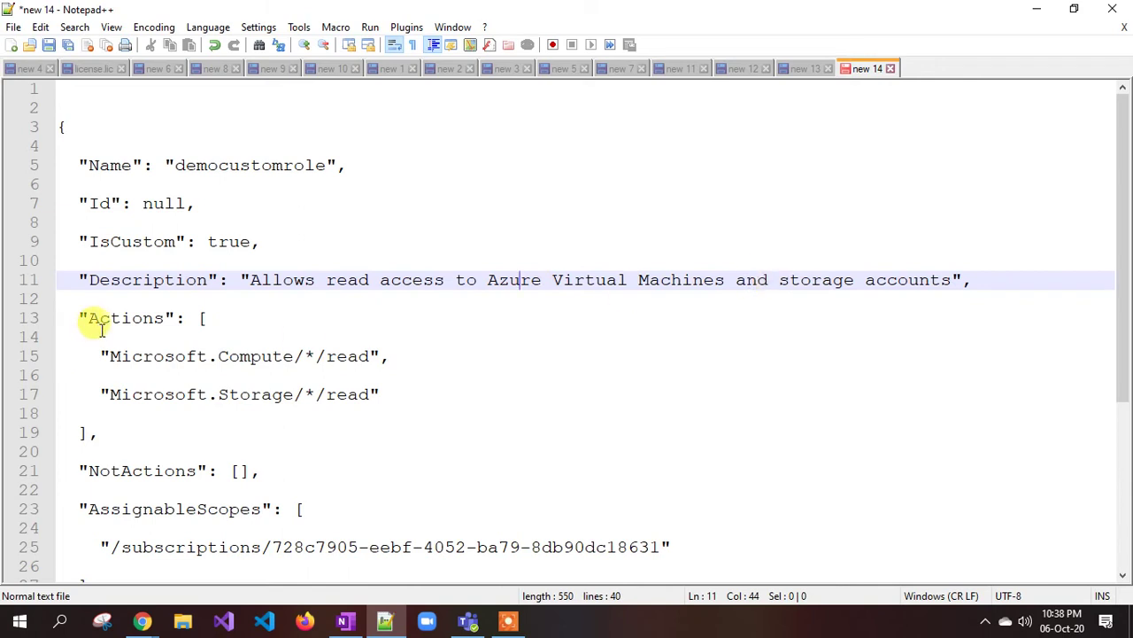
# - Review the Actions Microsoft.Compute/*/read and Microsoft.Storage/*/read, and the empty NotActions list
pyautogui.moveTo(89, 335); pyautogui.dragTo(177, 324)
pyautogui.click(165, 363)
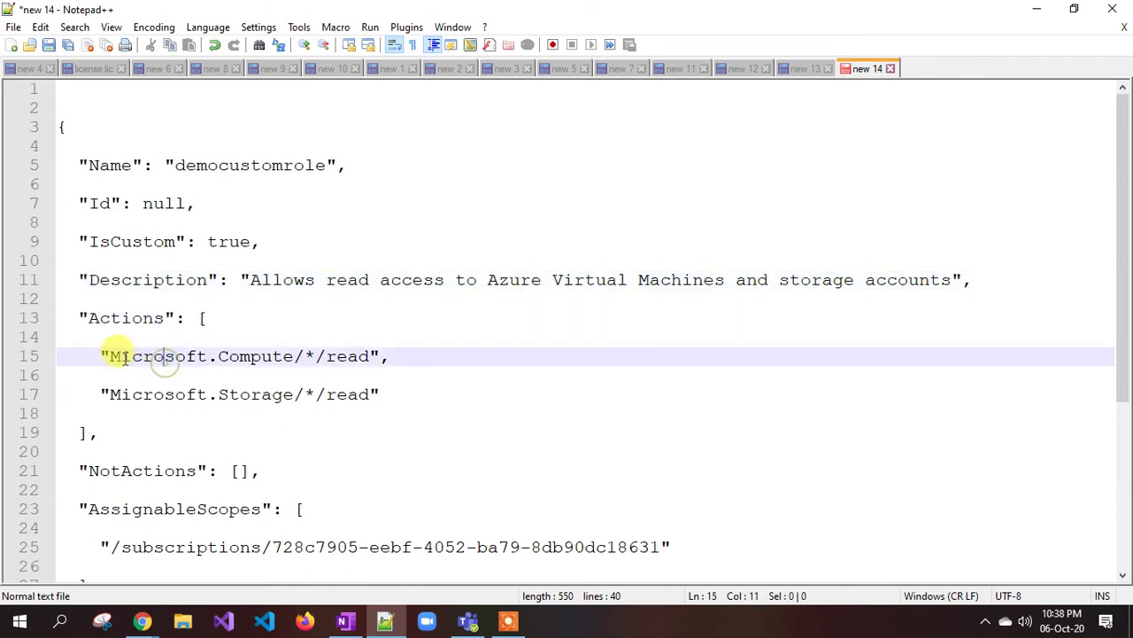
pyautogui.click(251, 356)
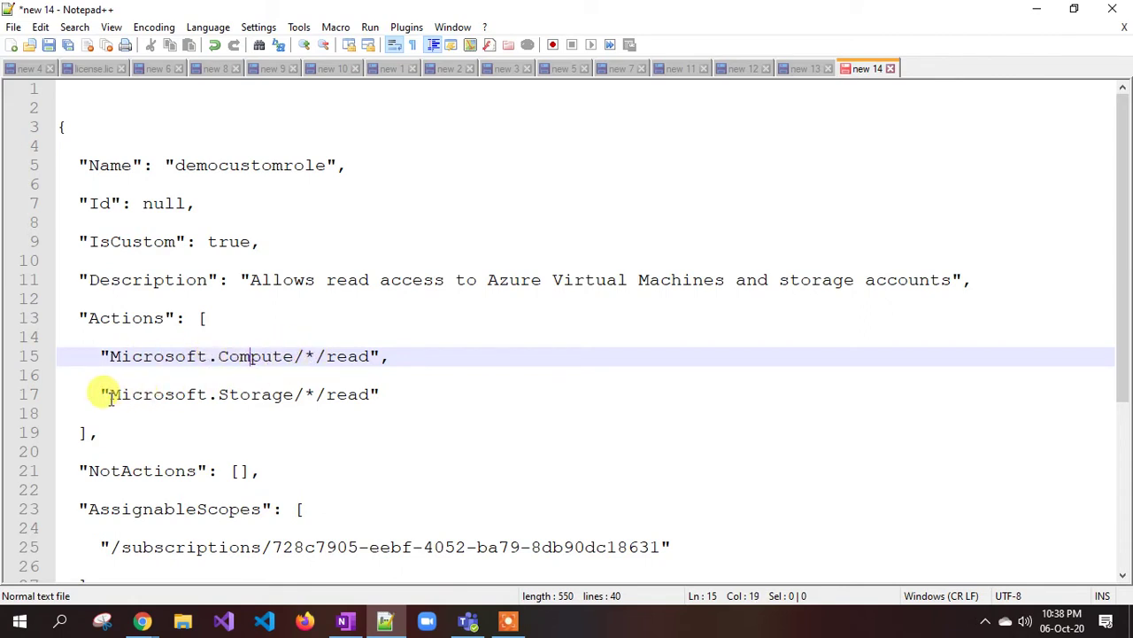
pyautogui.doubleClick(327, 394)
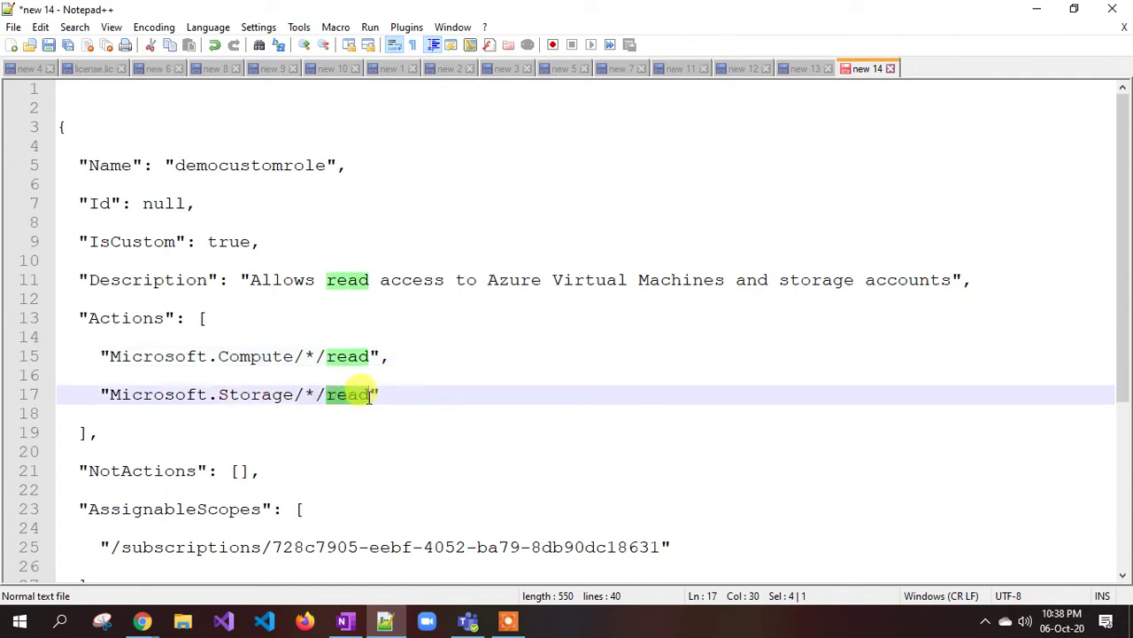
pyautogui.click(209, 398)
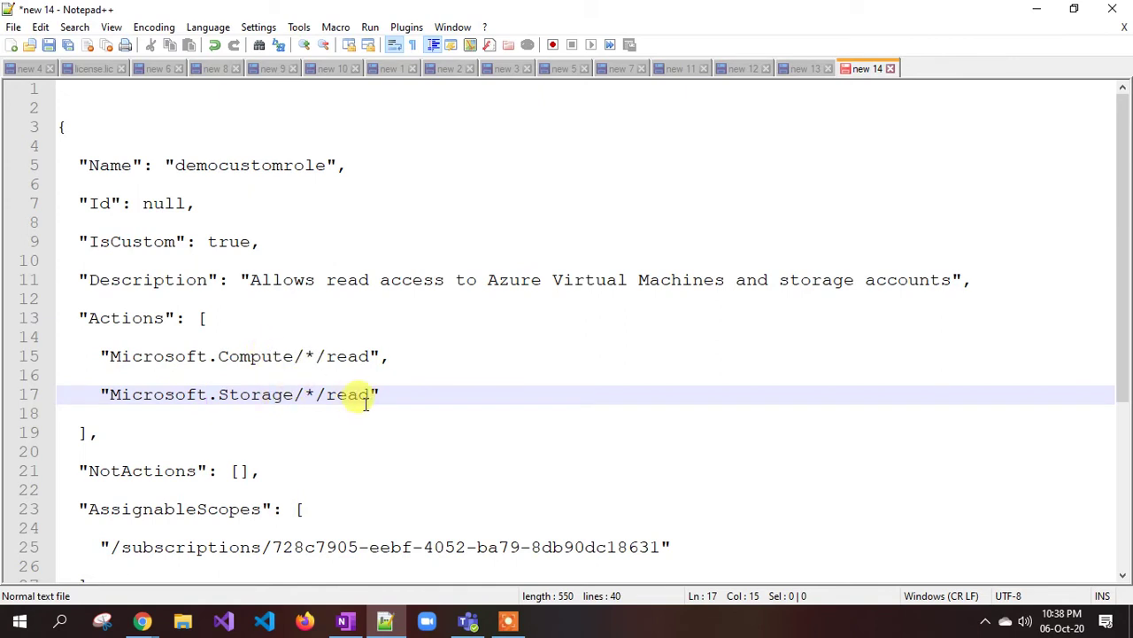
pyautogui.moveTo(372, 396); pyautogui.dragTo(328, 390)
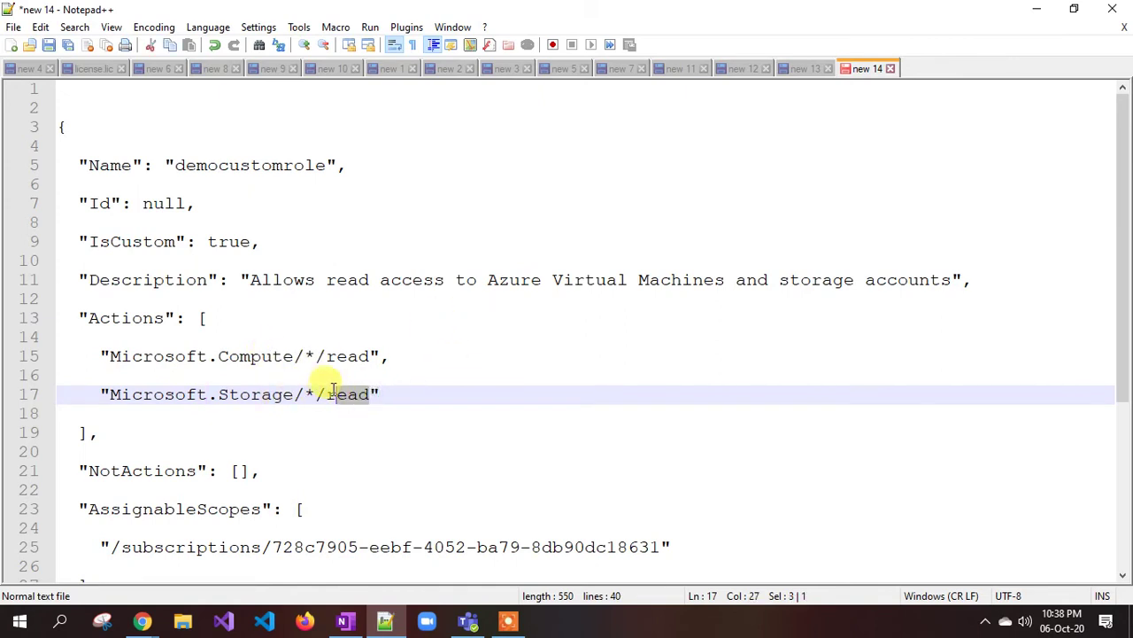
pyautogui.scroll(-2, 330, 388)
pyautogui.click(112, 356)
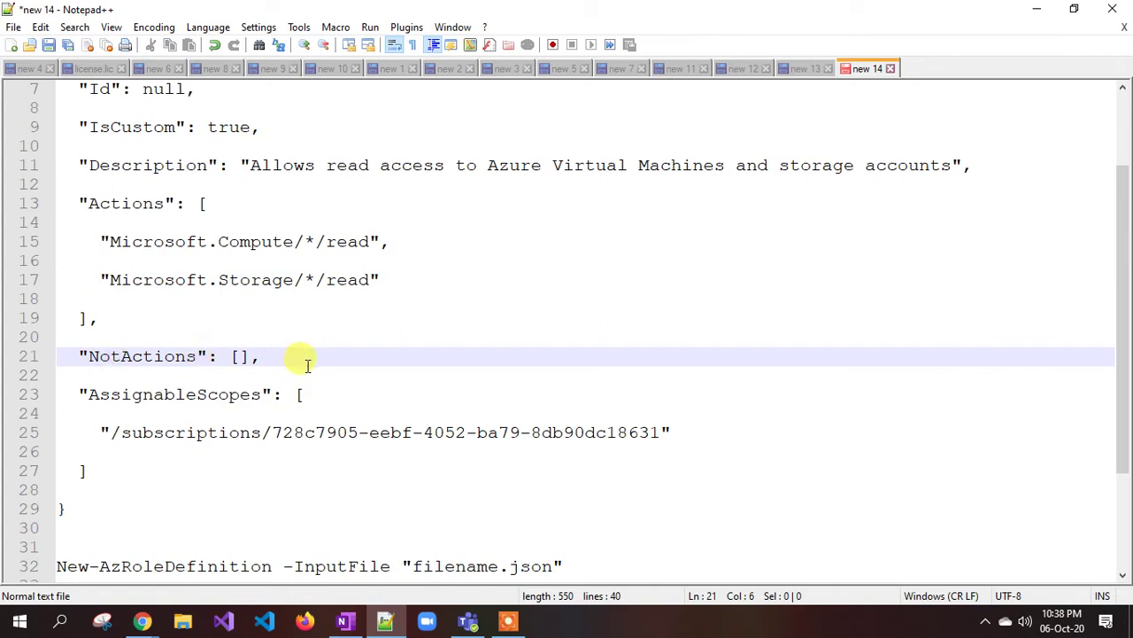
pyautogui.click(233, 356)
# - Match the AssignableScopes subscription ID against Pay-As-You-Go's ID in the portal's Subscriptions list
pyautogui.click(88, 394)
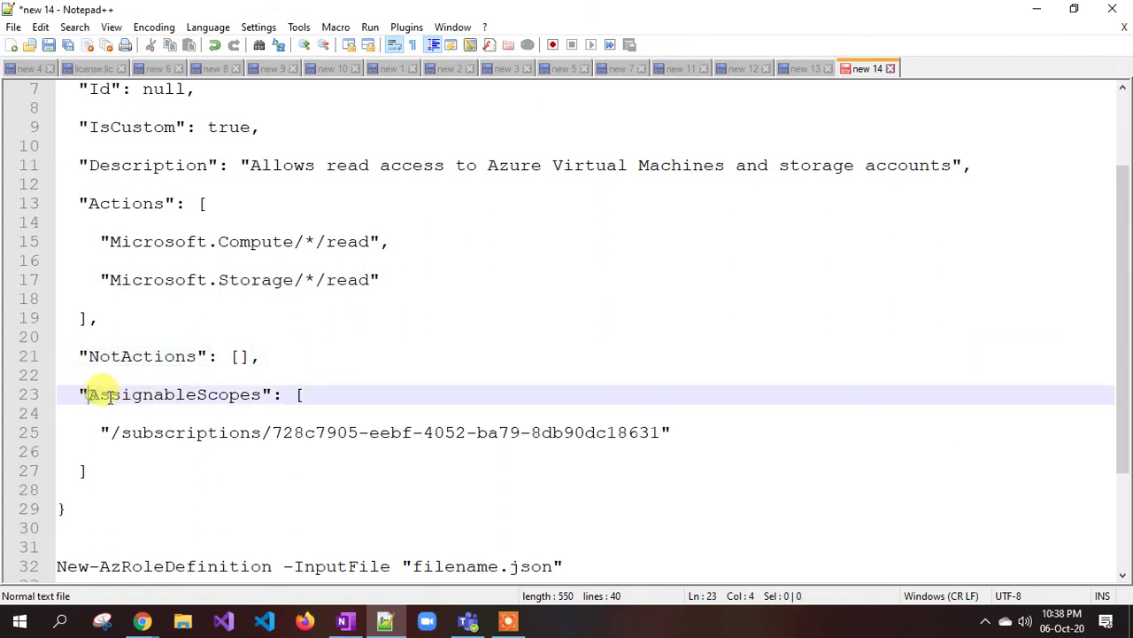
pyautogui.moveTo(262, 394); pyautogui.dragTo(78, 394)
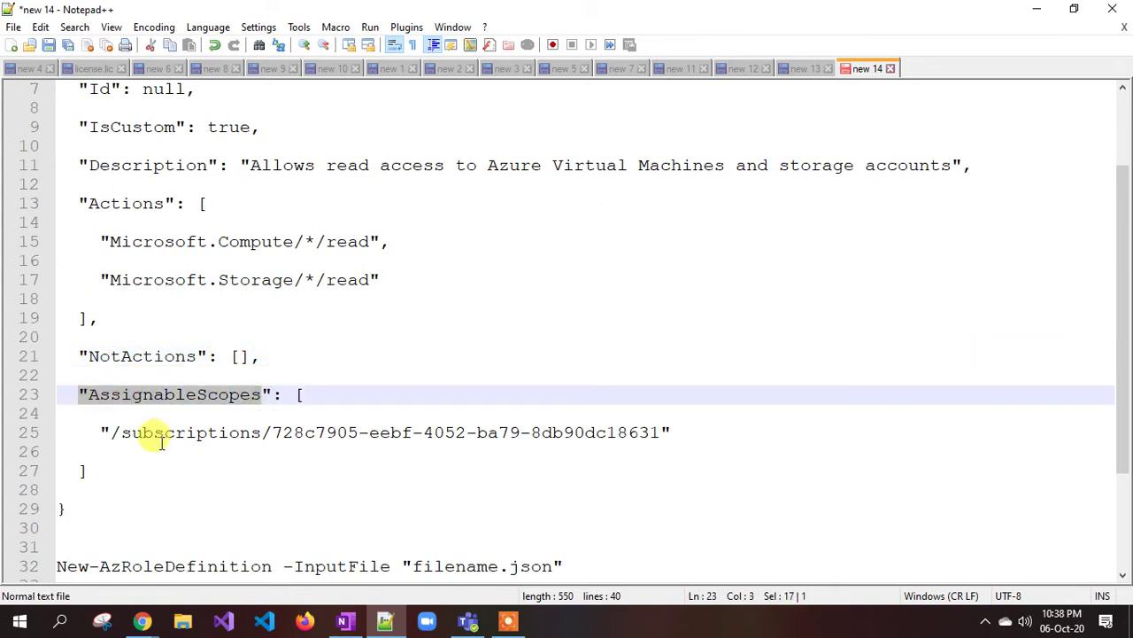
pyautogui.moveTo(119, 432); pyautogui.dragTo(639, 432)
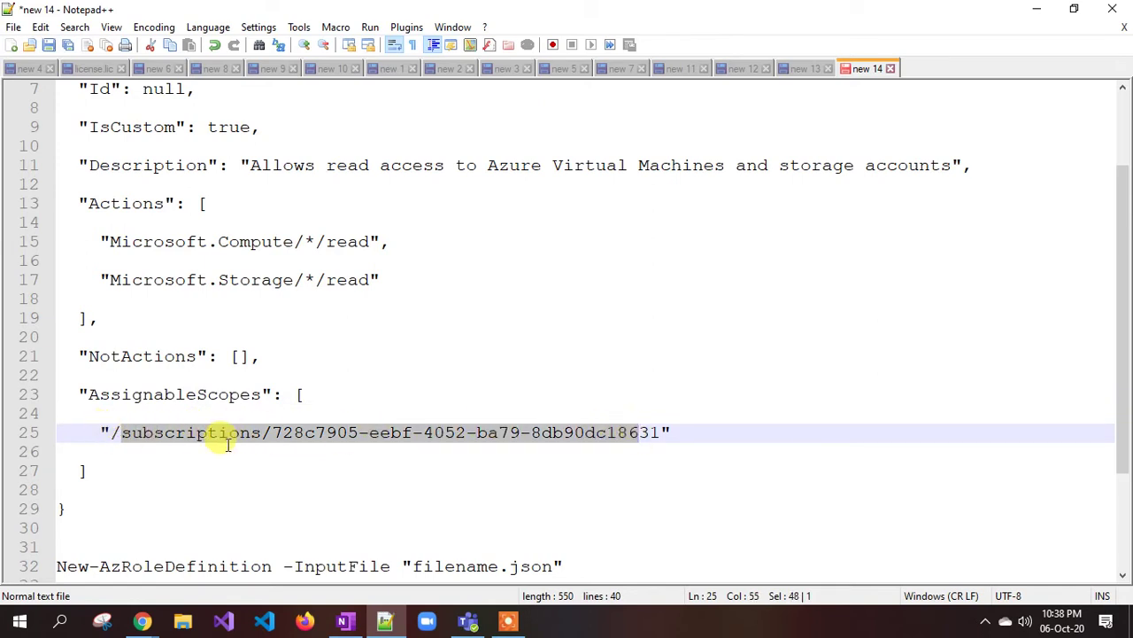
pyautogui.click(224, 464)
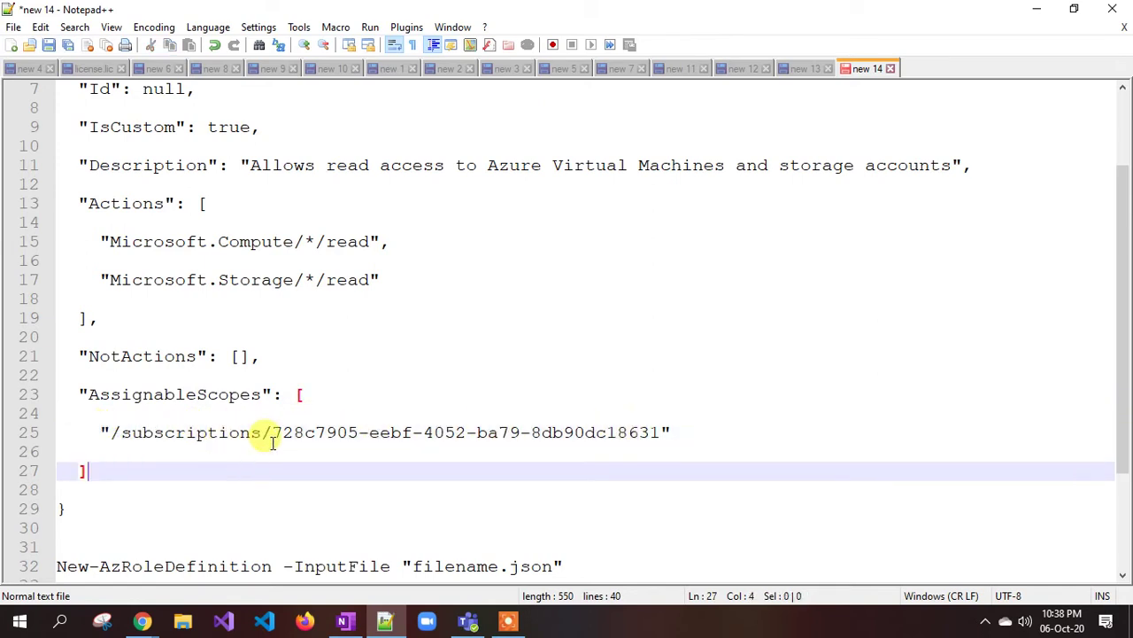
pyautogui.moveTo(272, 431); pyautogui.dragTo(649, 432)
pyautogui.click(390, 461)
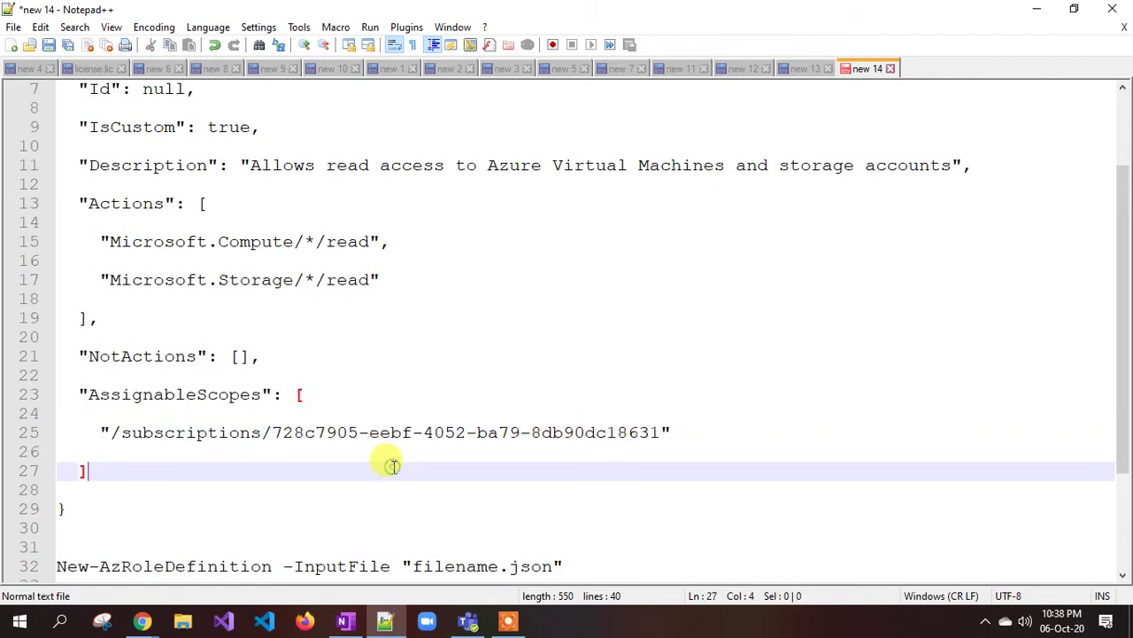
pyautogui.moveTo(272, 431); pyautogui.dragTo(689, 428)
pyautogui.click(304, 505)
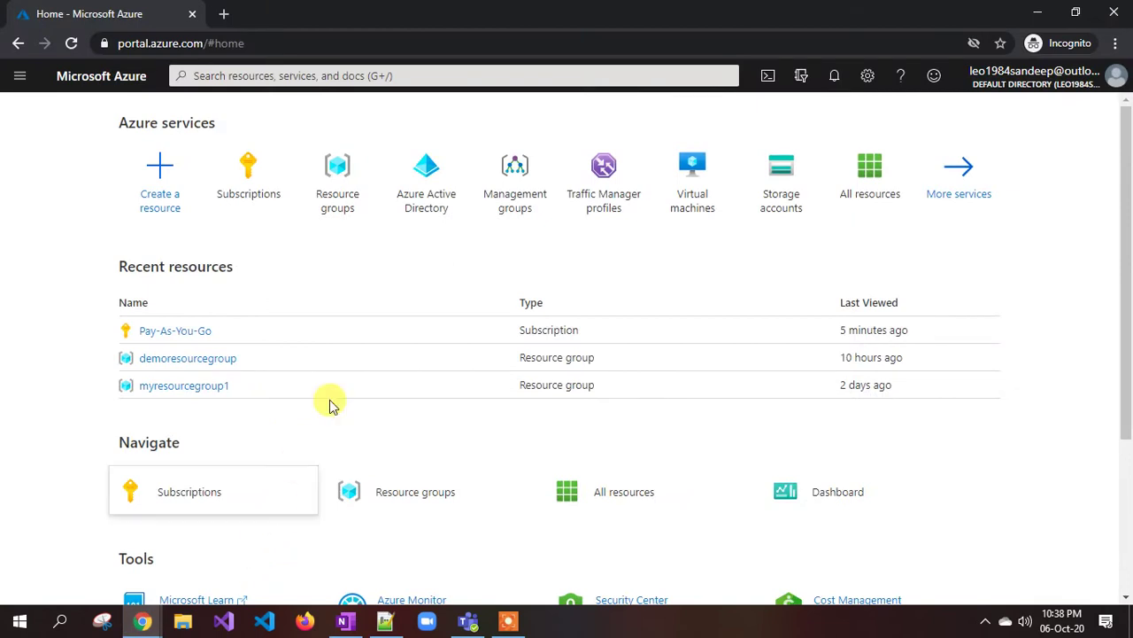
pyautogui.click(246, 164)
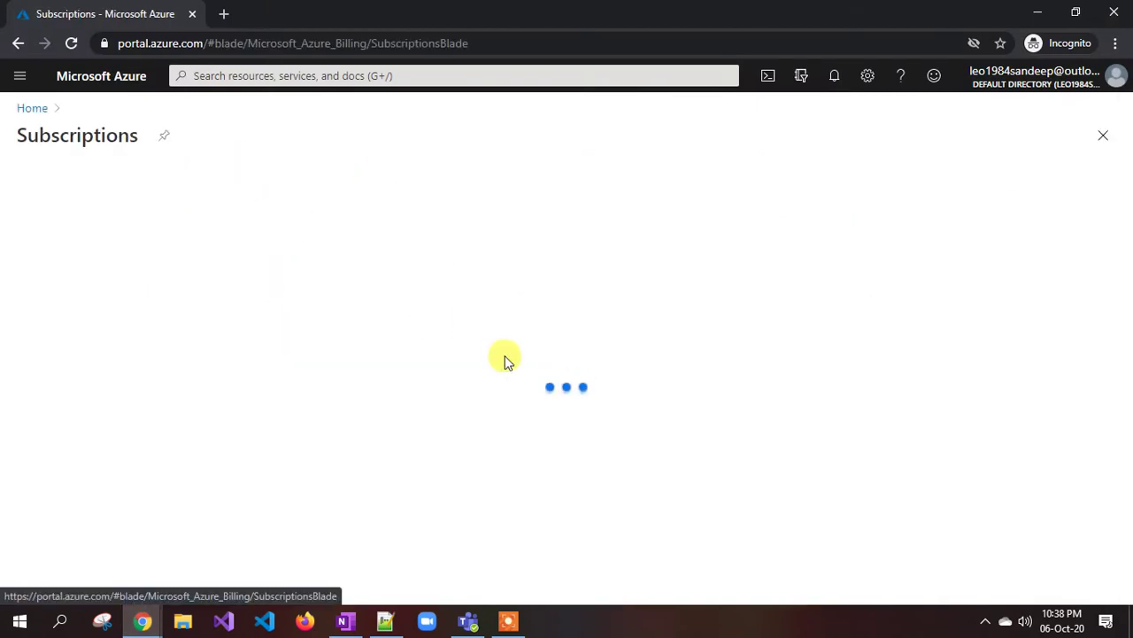
pyautogui.moveTo(277, 391); pyautogui.dragTo(474, 390)
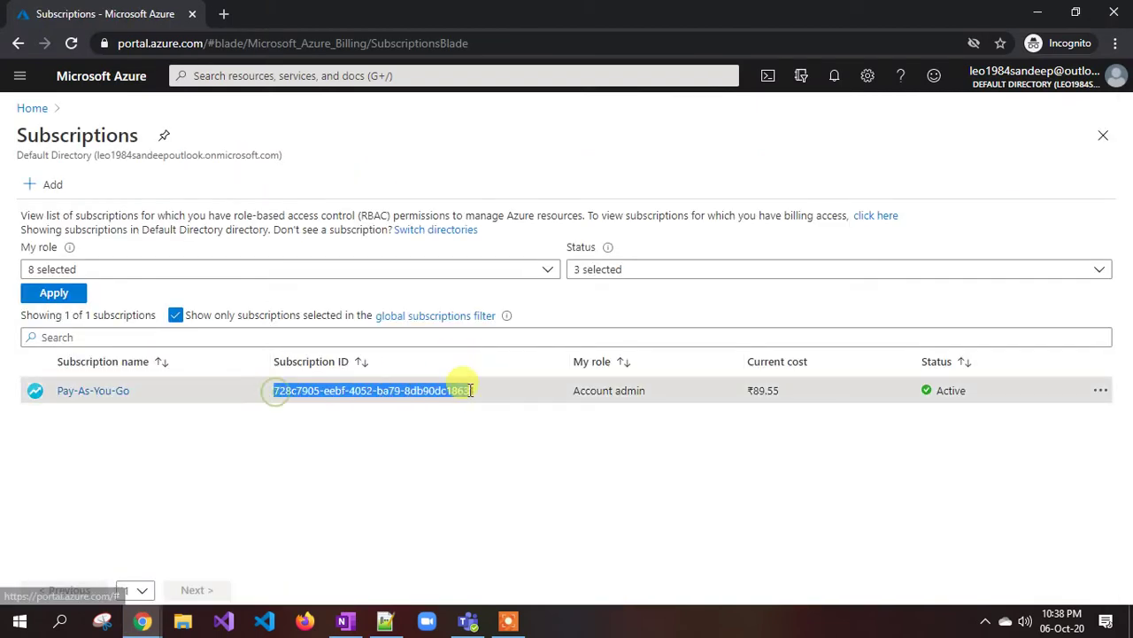
pyautogui.click(386, 619)
# - Copy the whole democustomrole JSON from Notepad++ and paste it into a fresh Notepad window
pyautogui.click(390, 432)
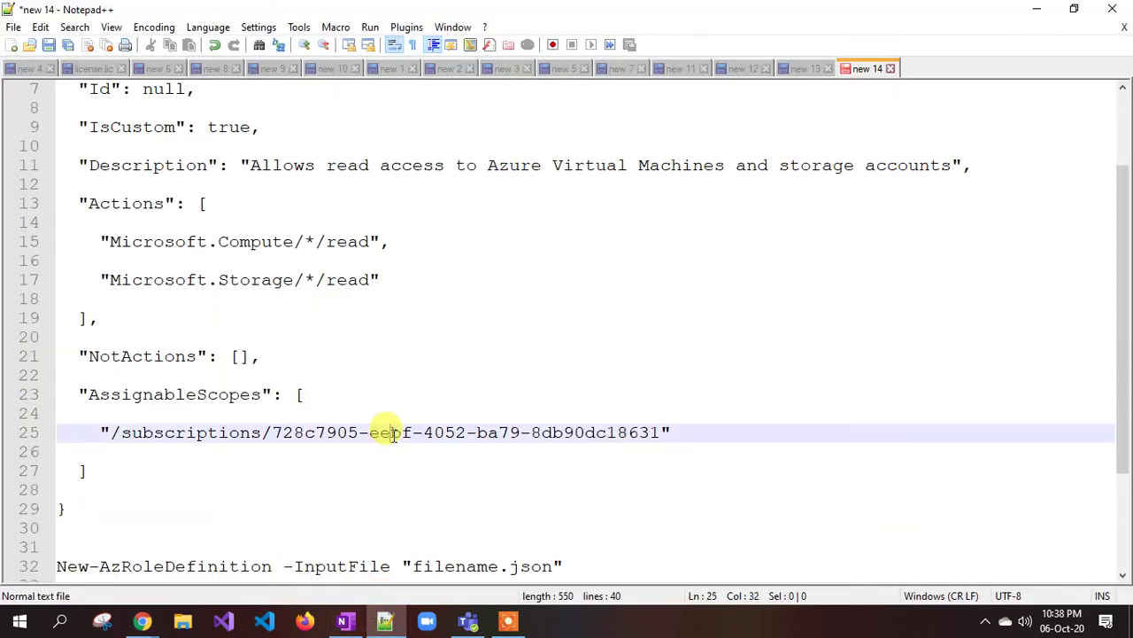
pyautogui.moveTo(80, 525); pyautogui.dragTo(56, 123)
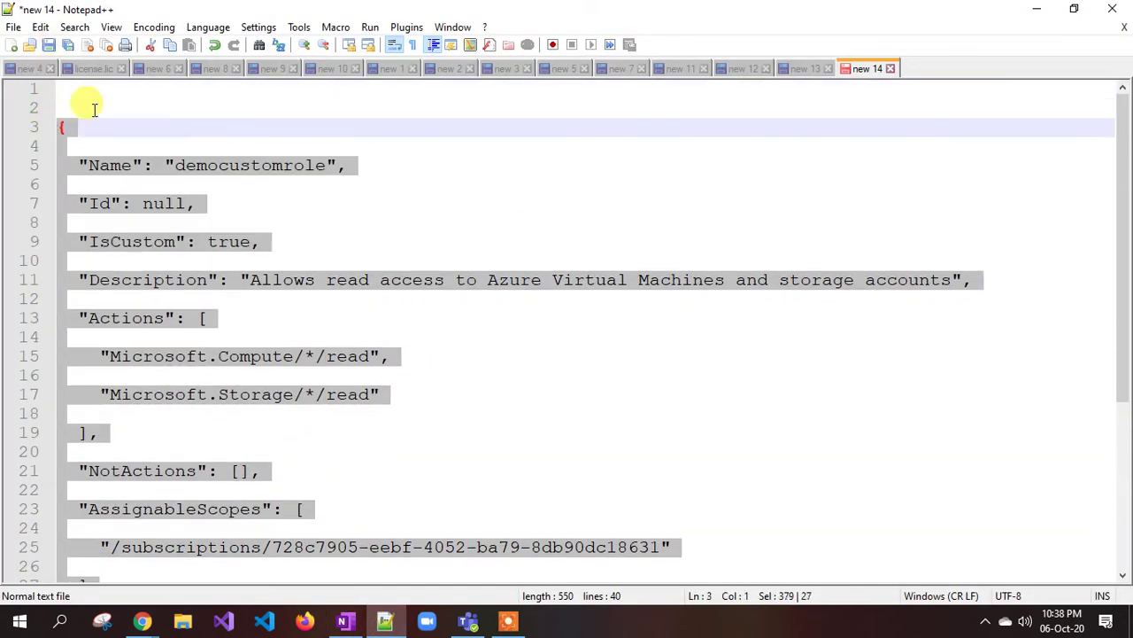
pyautogui.press('super+r')
pyautogui.write('notepad')
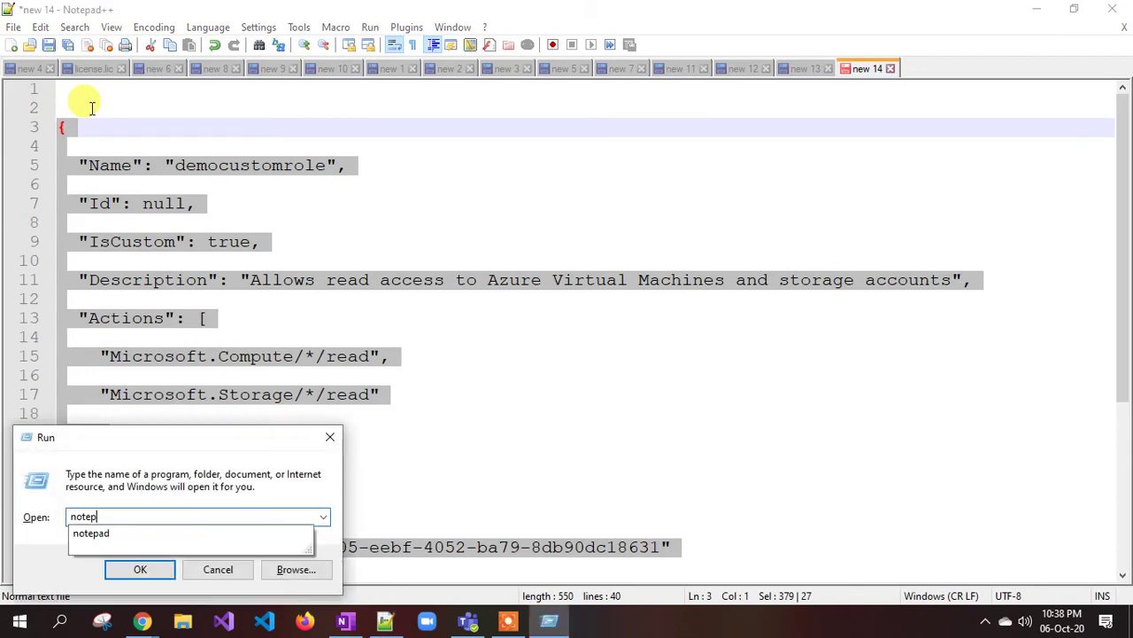
pyautogui.press('Return')
pyautogui.hotkey('ctrl', 'v')
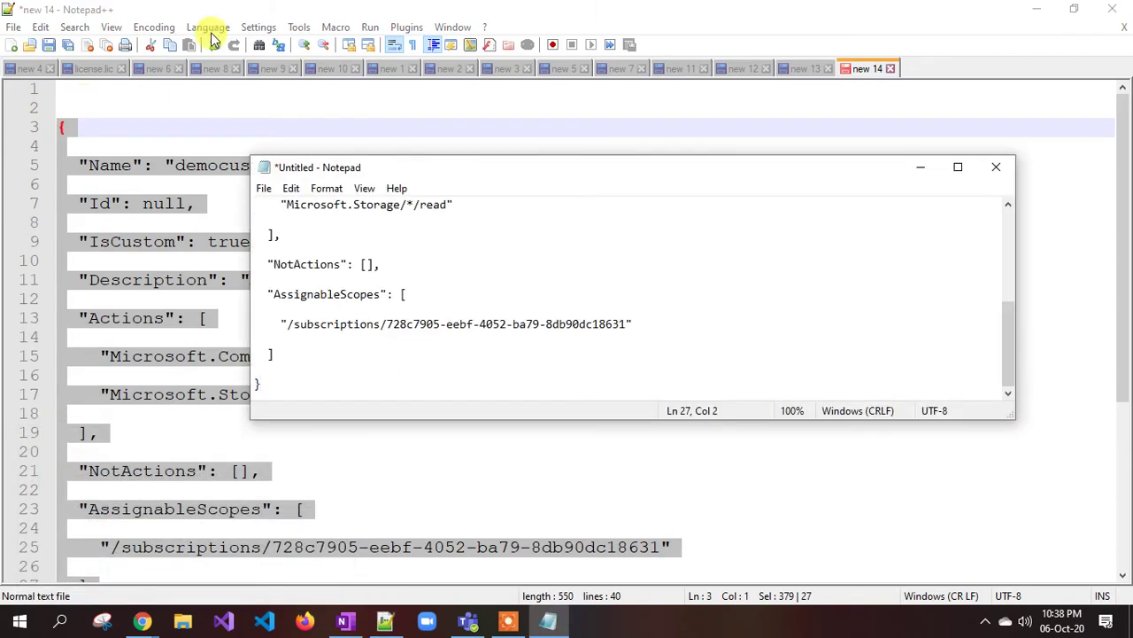
# - Save the democustomrole definition in Notepad to the Desktop as customrole1.json
pyautogui.doubleClick(501, 175)
pyautogui.click(434, 268)
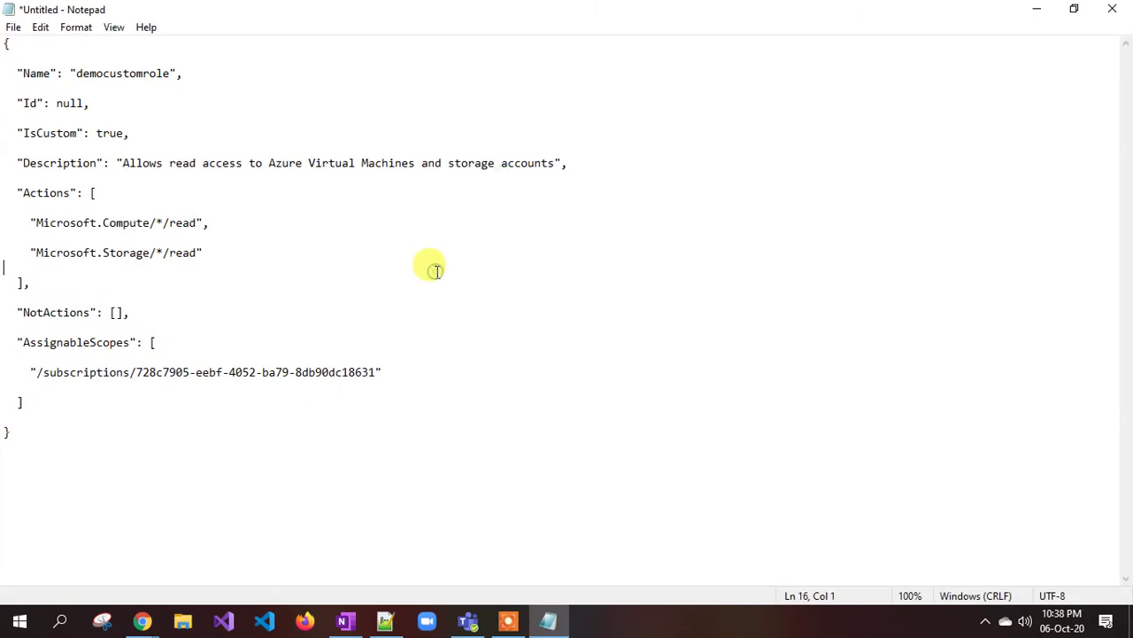
pyautogui.hotkey('ctrl', 's')
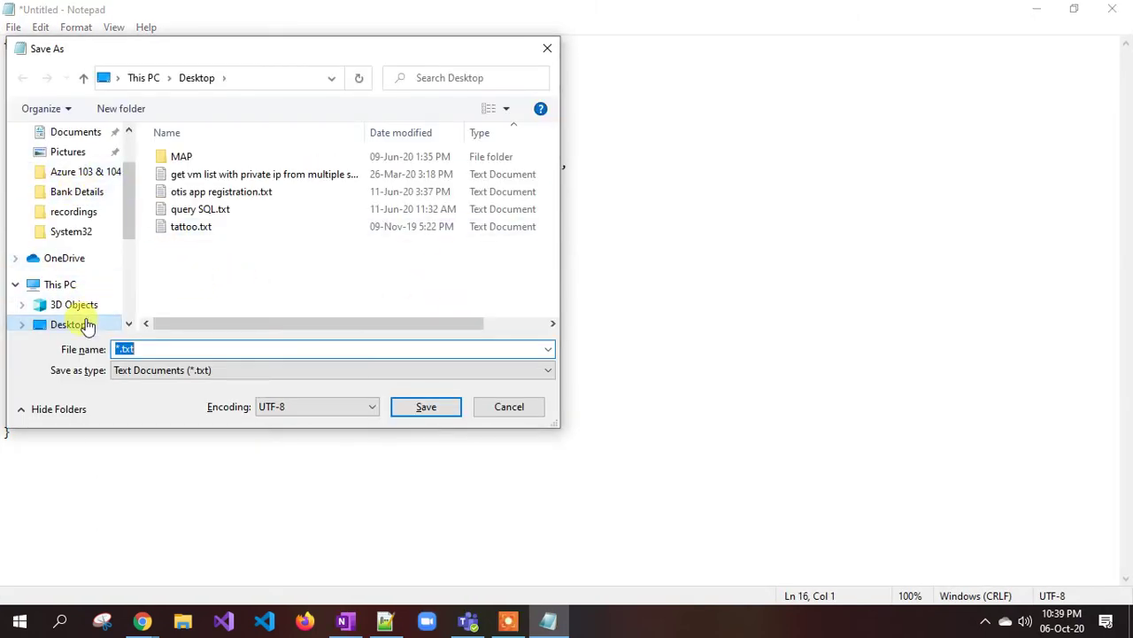
pyautogui.click(79, 325)
pyautogui.write('custom')
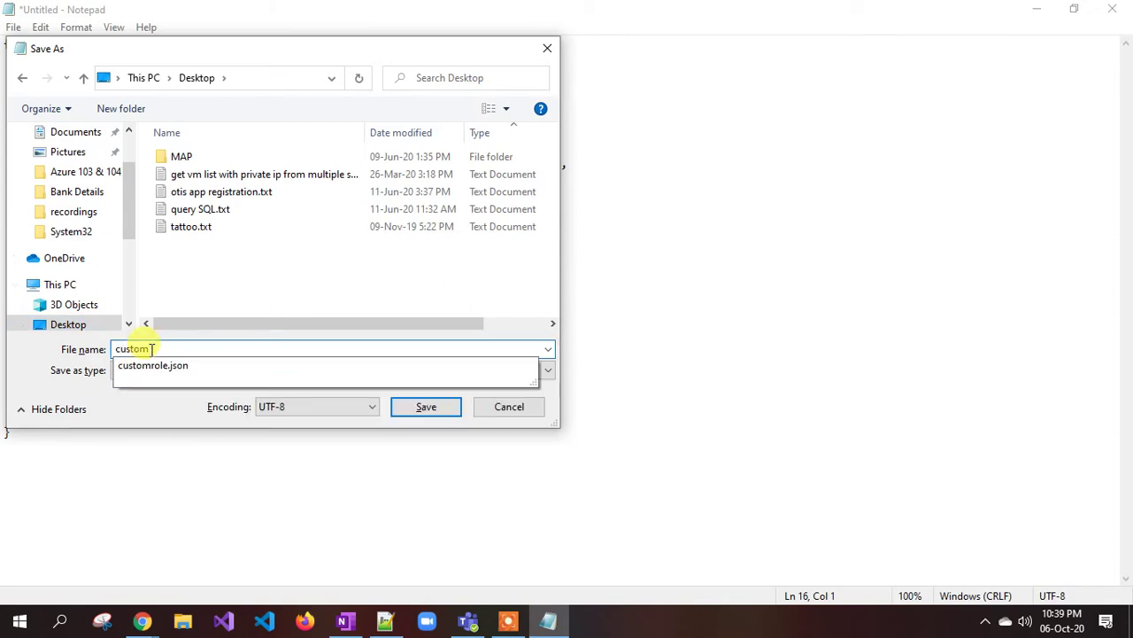
pyautogui.write('role1.json')
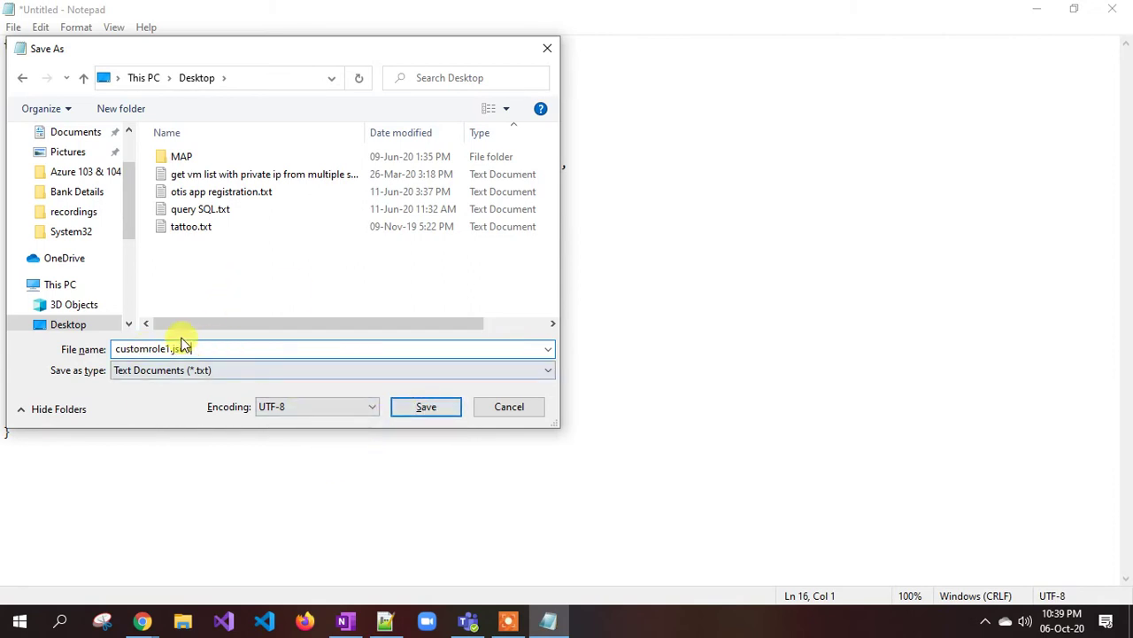
pyautogui.click(422, 414)
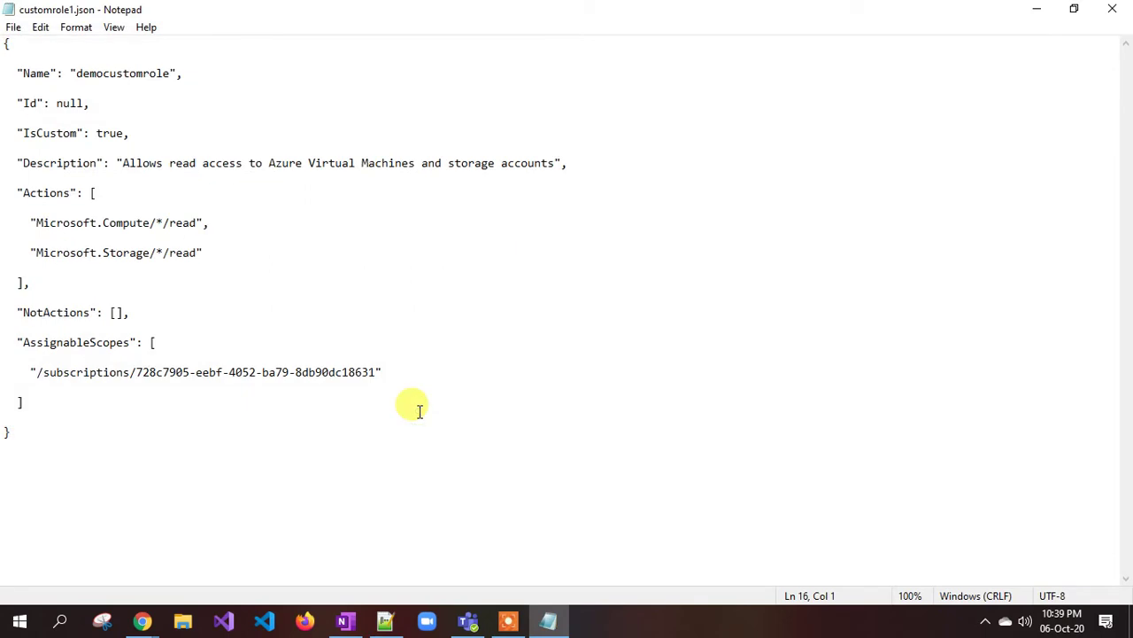
# - Close Notepad and review the New-AzRoleDefinition command on line 32 in Notepad++
pyautogui.click(1118, 13)
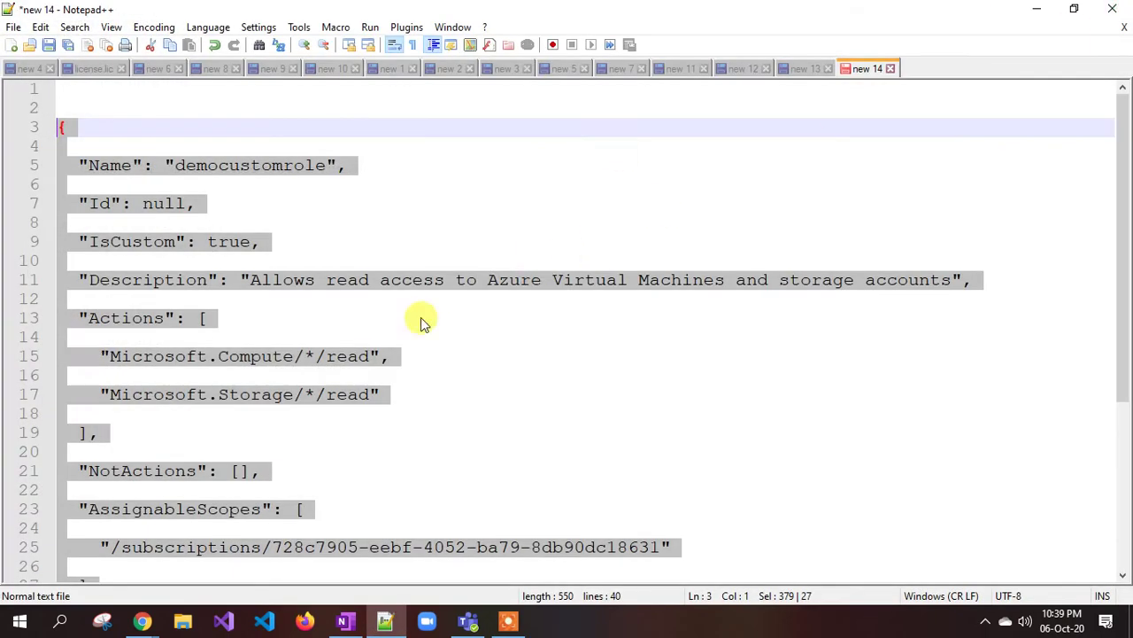
pyautogui.click(364, 356)
pyautogui.scroll(-4, 362, 354)
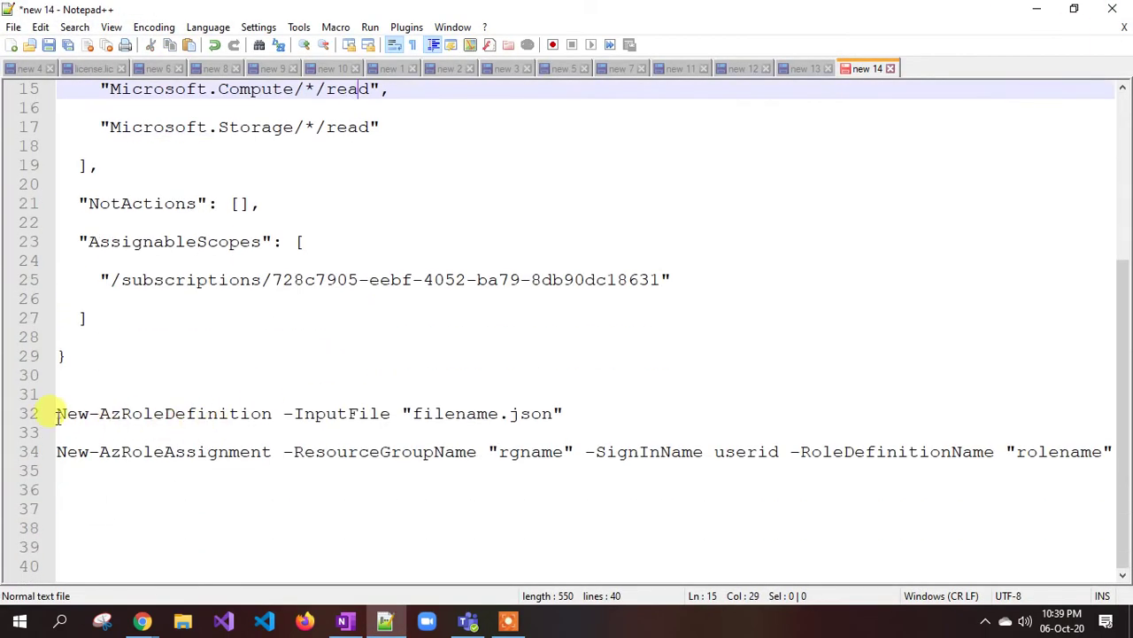
pyautogui.moveTo(57, 414); pyautogui.dragTo(304, 407)
pyautogui.click(303, 469)
# - Search the Start menu for 'power' and launch Windows PowerShell
pyautogui.click(21, 623)
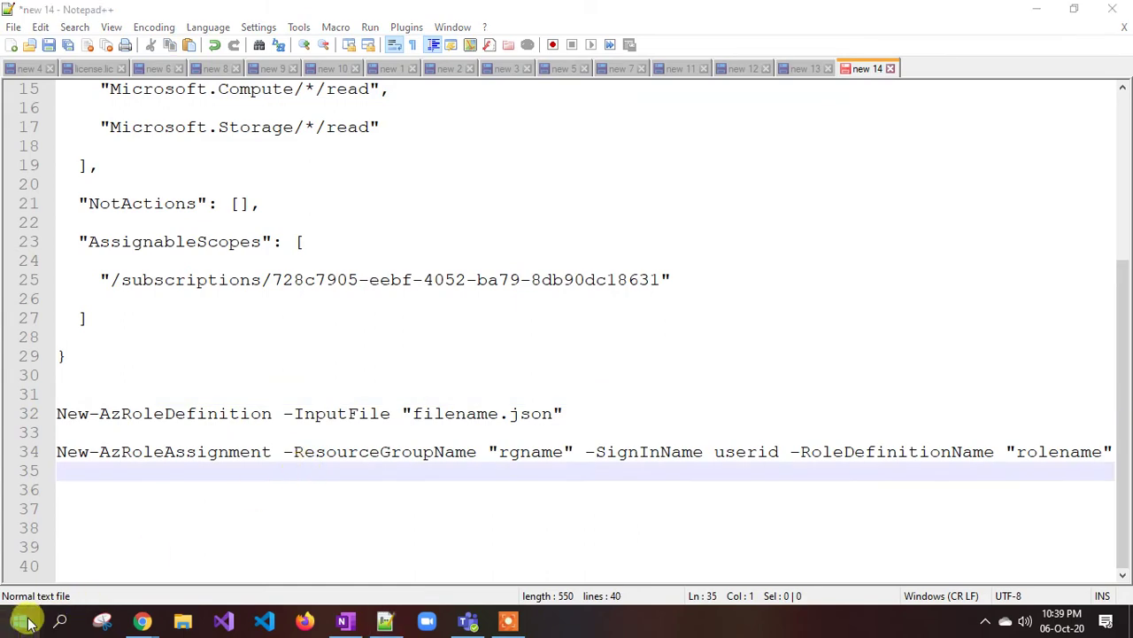
pyautogui.write('power')
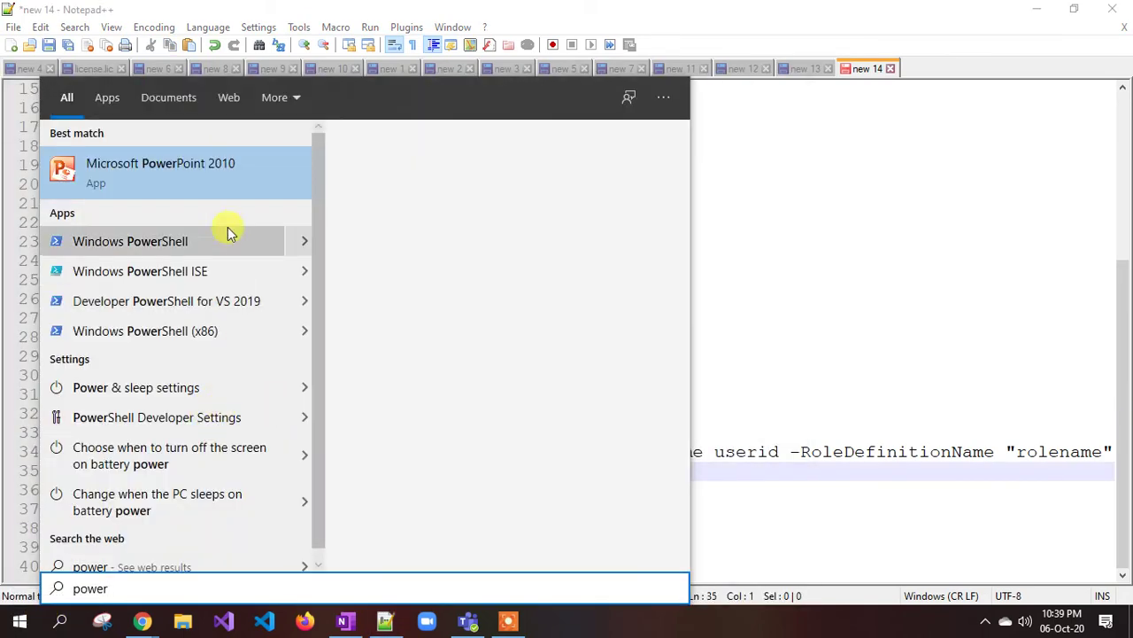
pyautogui.press('Escape')
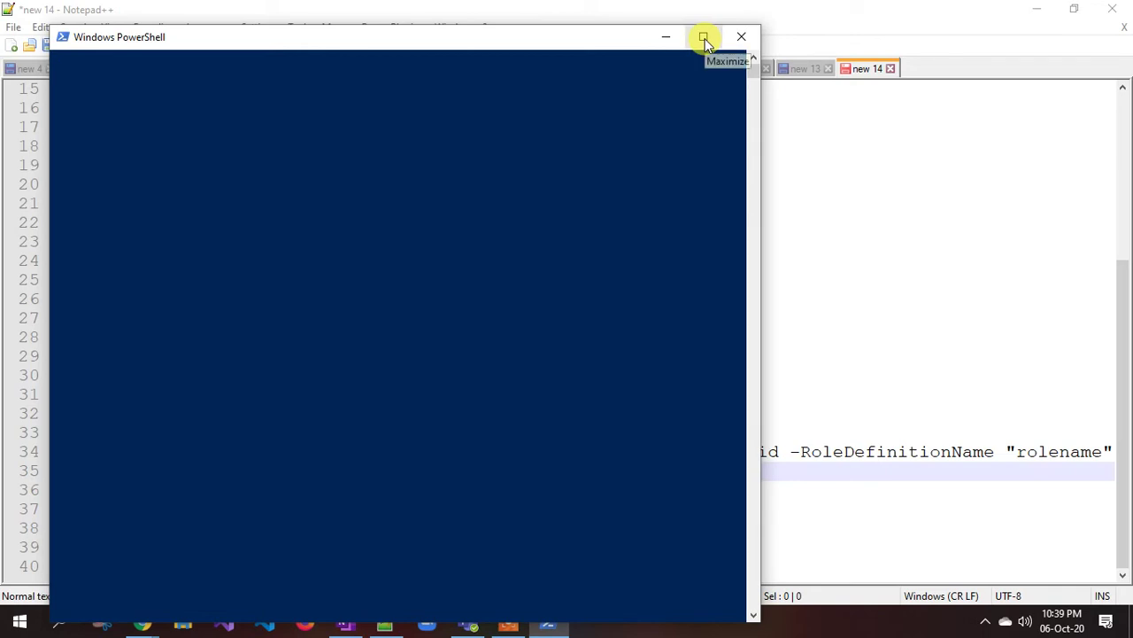
# - Run Connect-AzAccount in a maximized PowerShell and sign in with the account e-mail and password
pyautogui.click(704, 38)
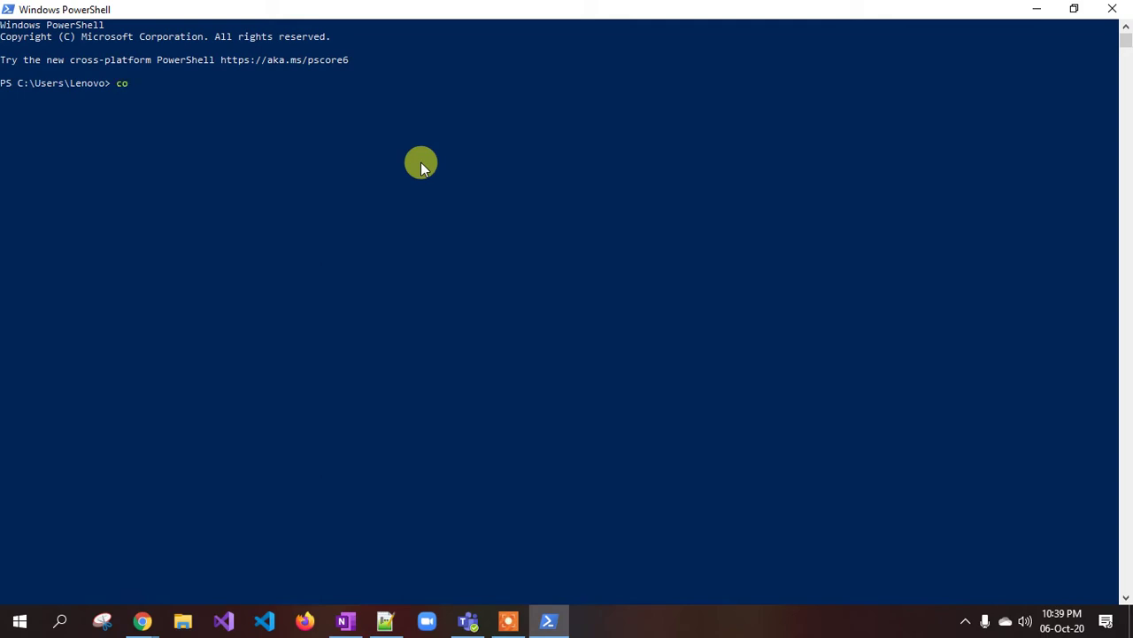
pyautogui.press('Tab')
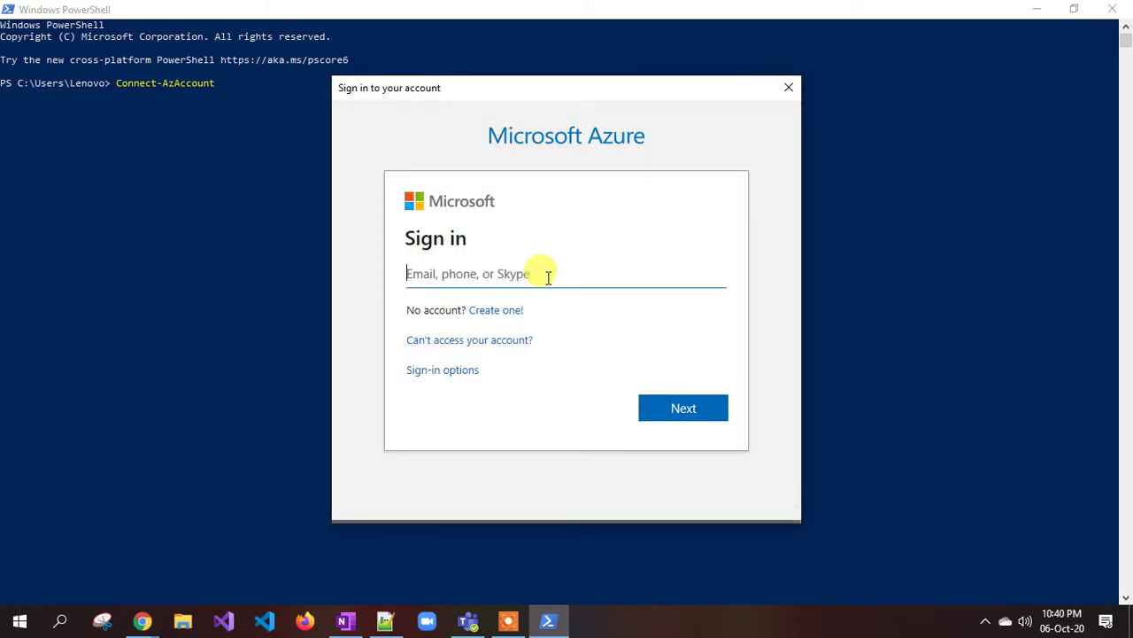
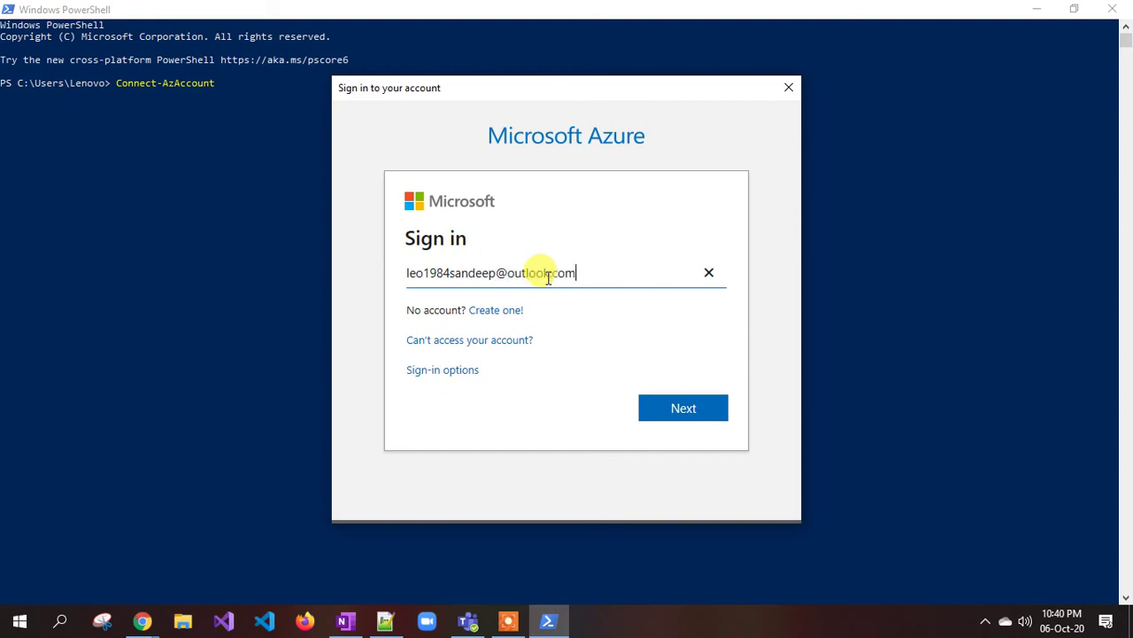
pyautogui.press('Return')
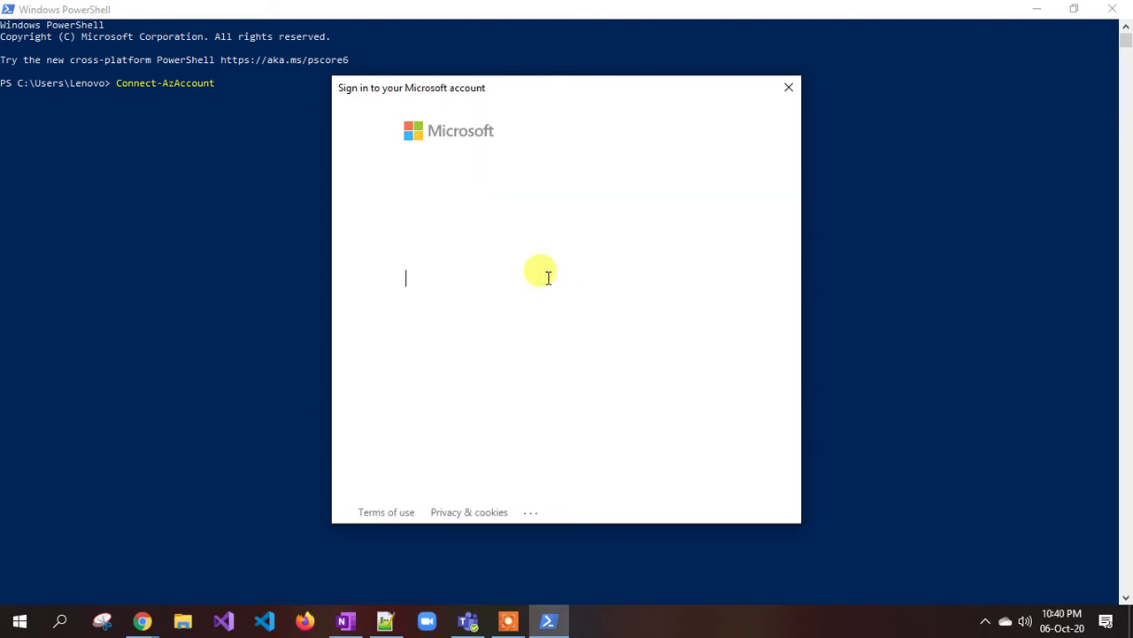
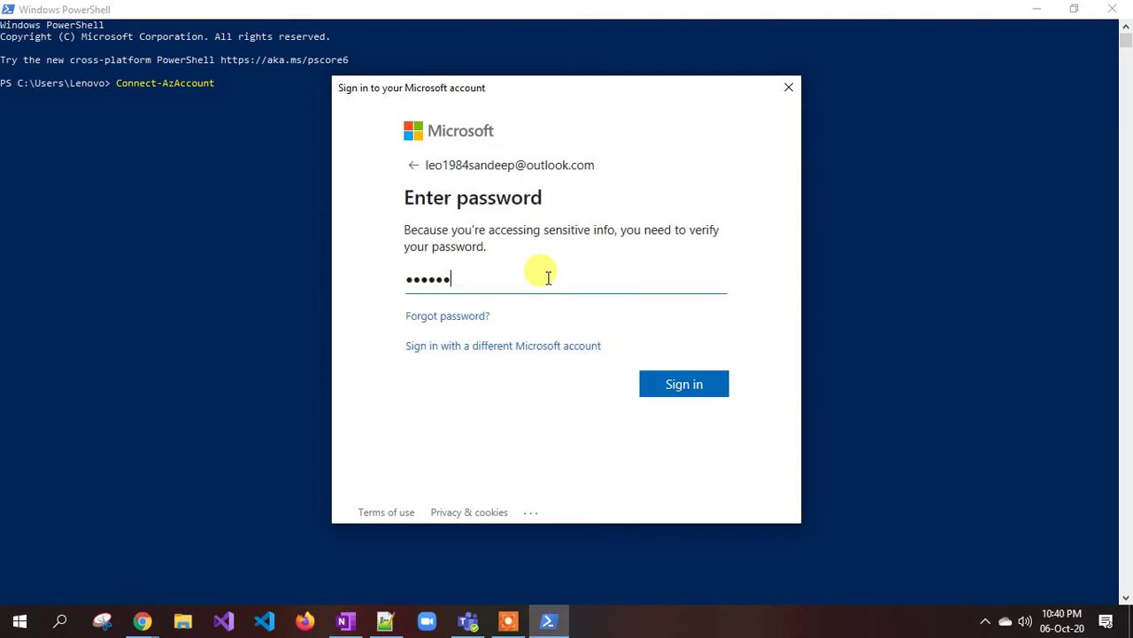
pyautogui.press('Return')
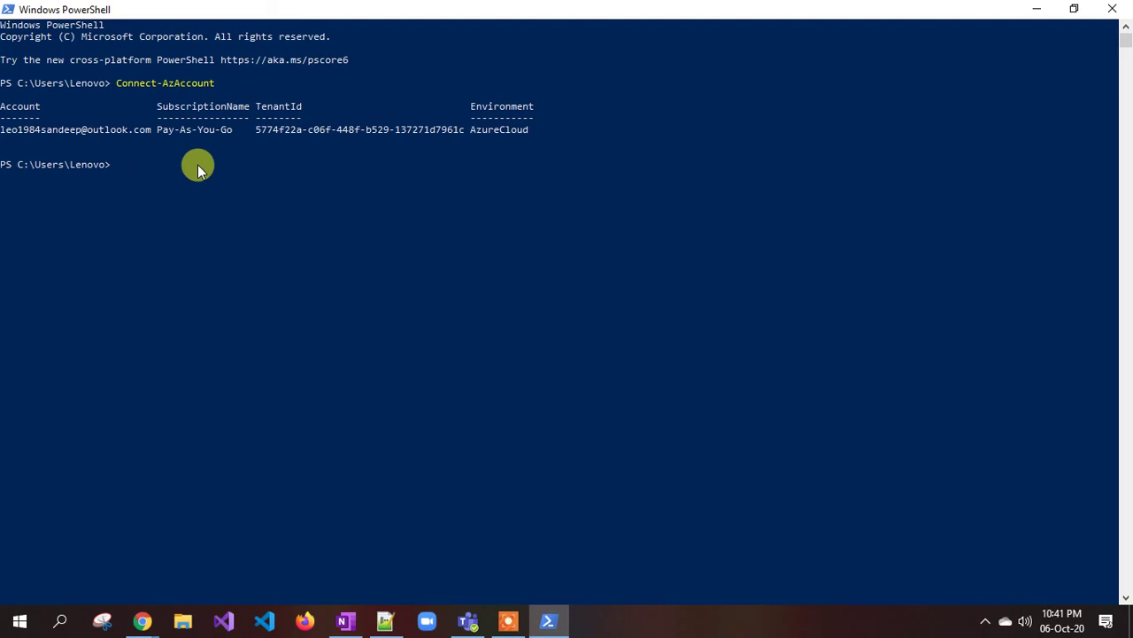
# - Select the New-AzRoleDefinition -InputFile command on line 32 in Notepad++
pyautogui.click(385, 620)
pyautogui.click(226, 430)
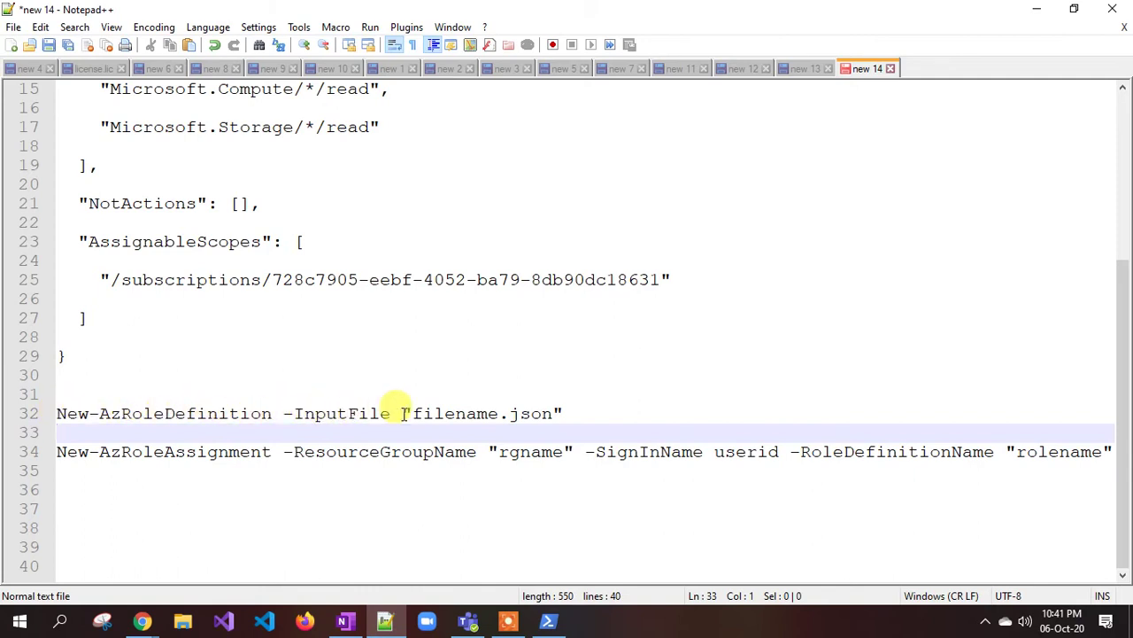
pyautogui.moveTo(415, 413); pyautogui.dragTo(519, 412)
pyautogui.click(434, 430)
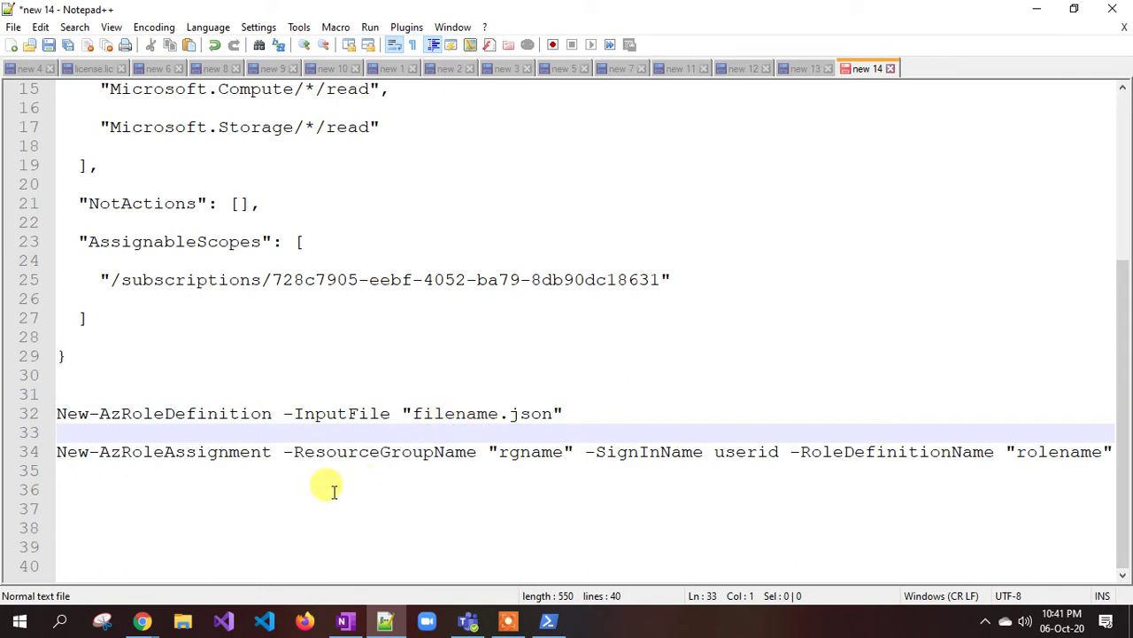
pyautogui.moveTo(391, 414); pyautogui.dragTo(44, 416)
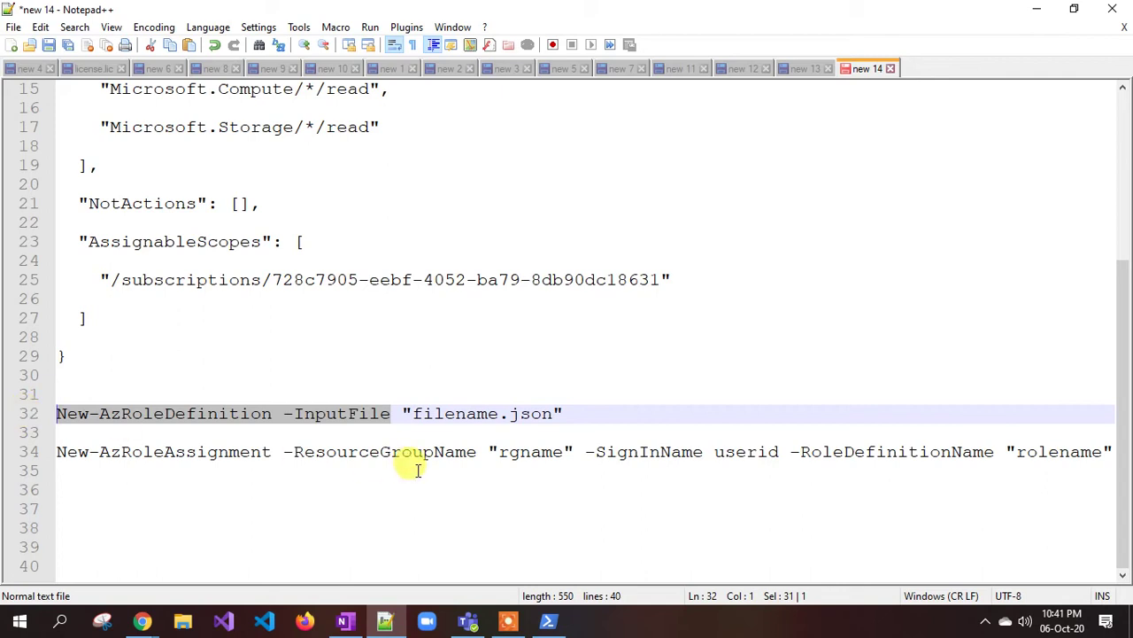
pyautogui.moveTo(577, 413); pyautogui.dragTo(44, 421)
pyautogui.press('super+c')
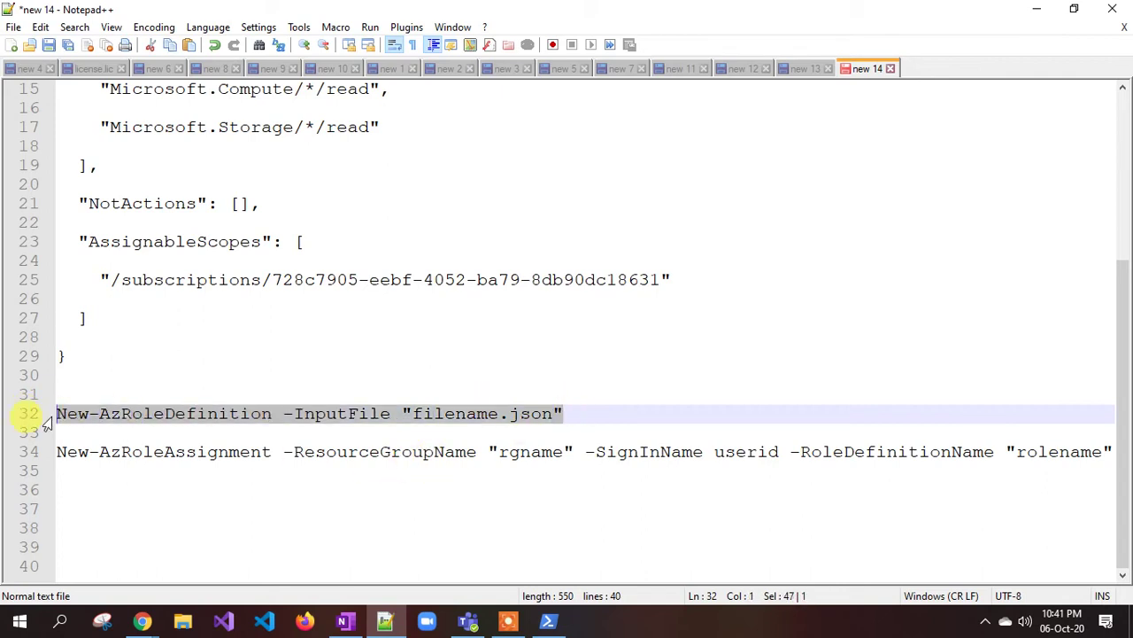
# - Paste the command at the PowerShell prompt and erase the filename.json placeholder
pyautogui.click(548, 620)
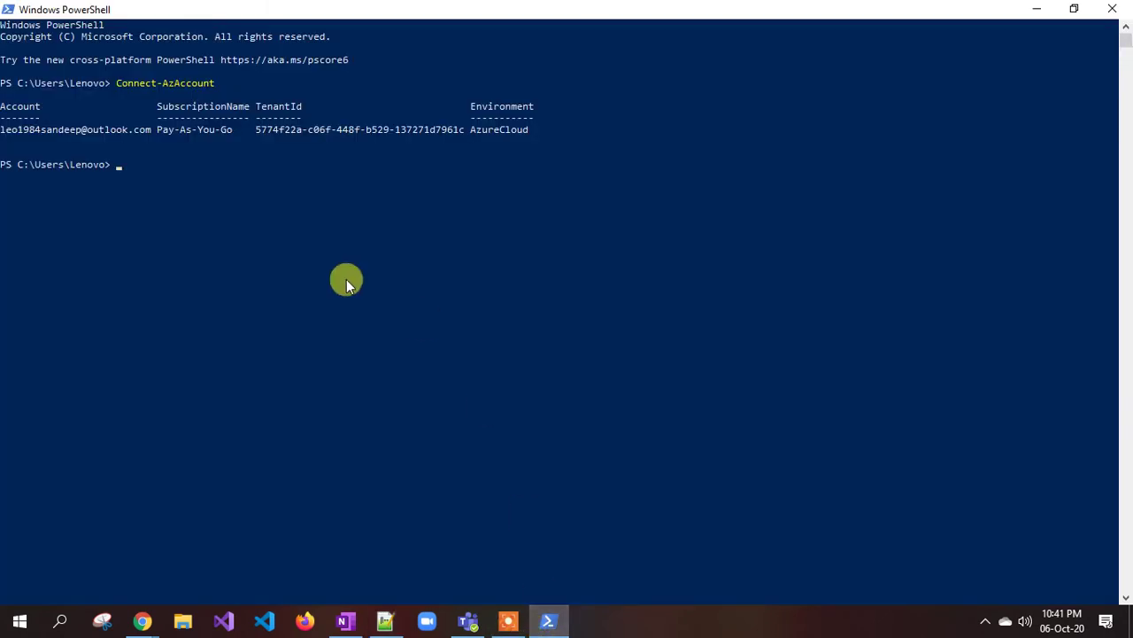
pyautogui.rightClick(208, 221)
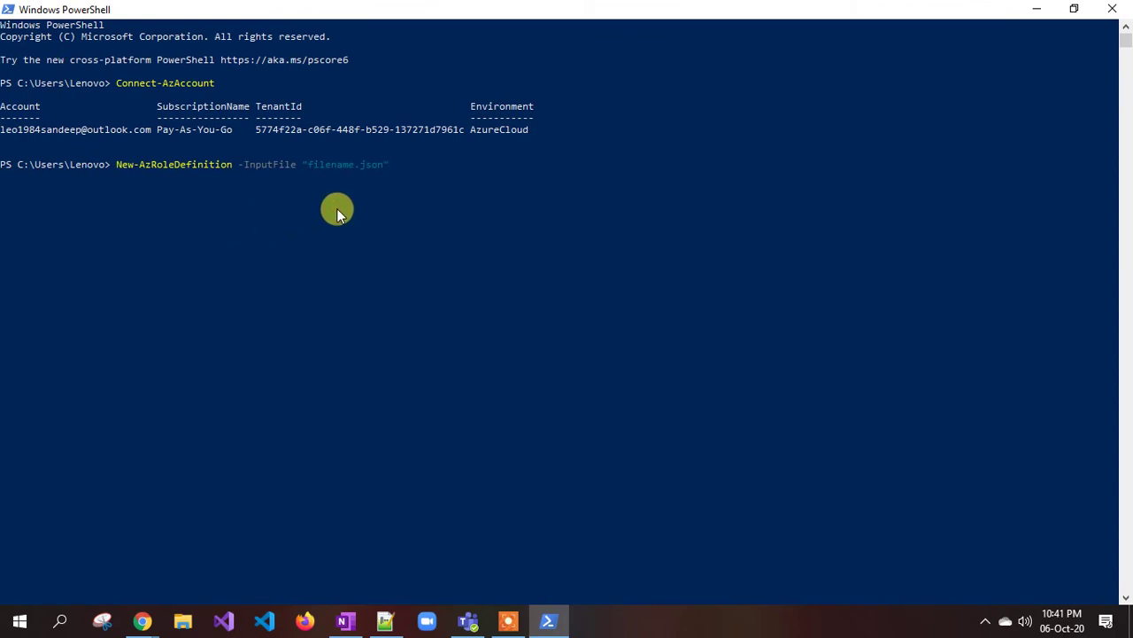
pyautogui.press('BackSpace')
pyautogui.press('BackSpace')
pyautogui.press('BackSpace')
pyautogui.press('BackSpace')
pyautogui.press('BackSpace')
pyautogui.press('BackSpace')
pyautogui.press('BackSpace')
pyautogui.press('BackSpace')
pyautogui.press('BackSpace')
pyautogui.press('BackSpace')
pyautogui.press('BackSpace')
pyautogui.press('BackSpace')
pyautogui.press('BackSpace')
pyautogui.press('BackSpace')
pyautogui.press('BackSpace')
# - Browse File Explorer to C:\Users\Lenovo\Desktop and copy that path for PowerShell
pyautogui.click(188, 622)
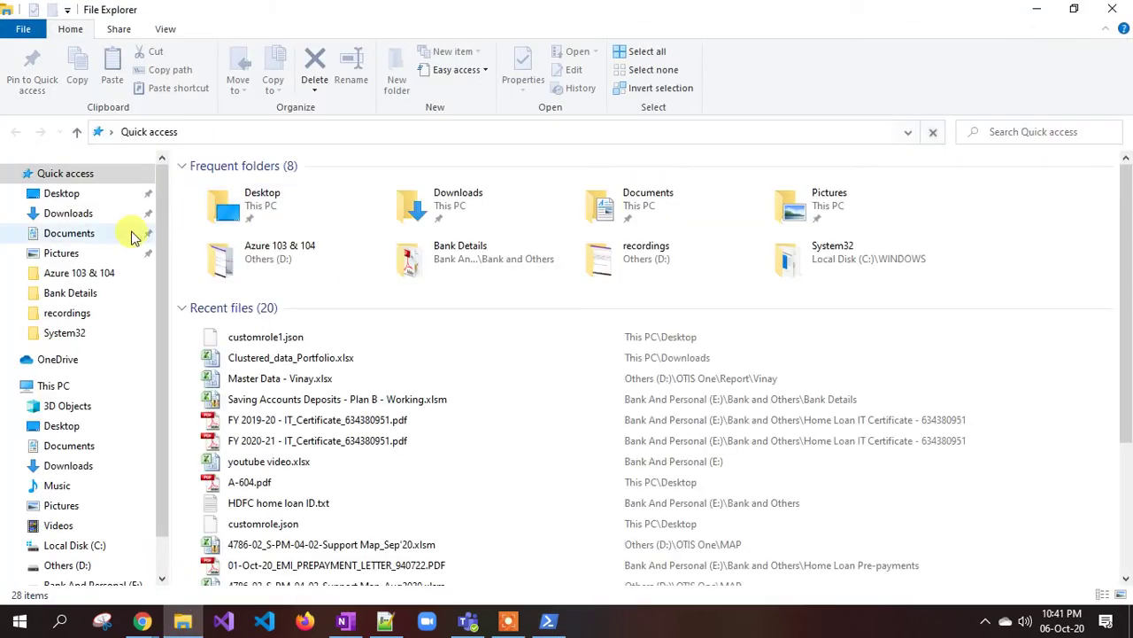
pyautogui.click(78, 195)
pyautogui.click(256, 131)
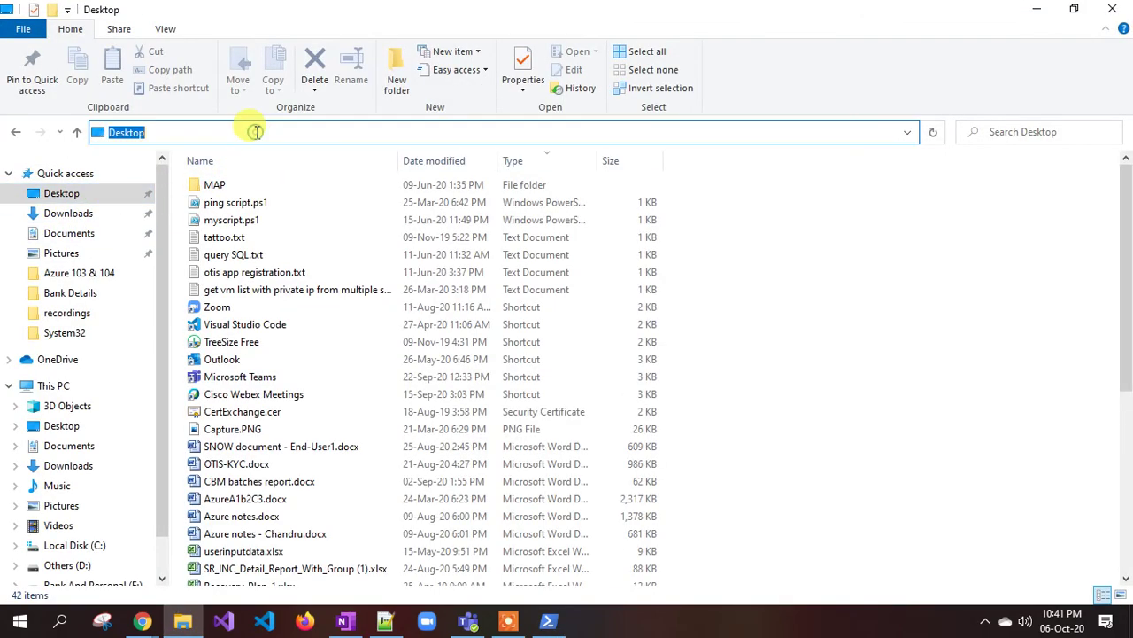
pyautogui.click(76, 545)
pyautogui.doubleClick(228, 289)
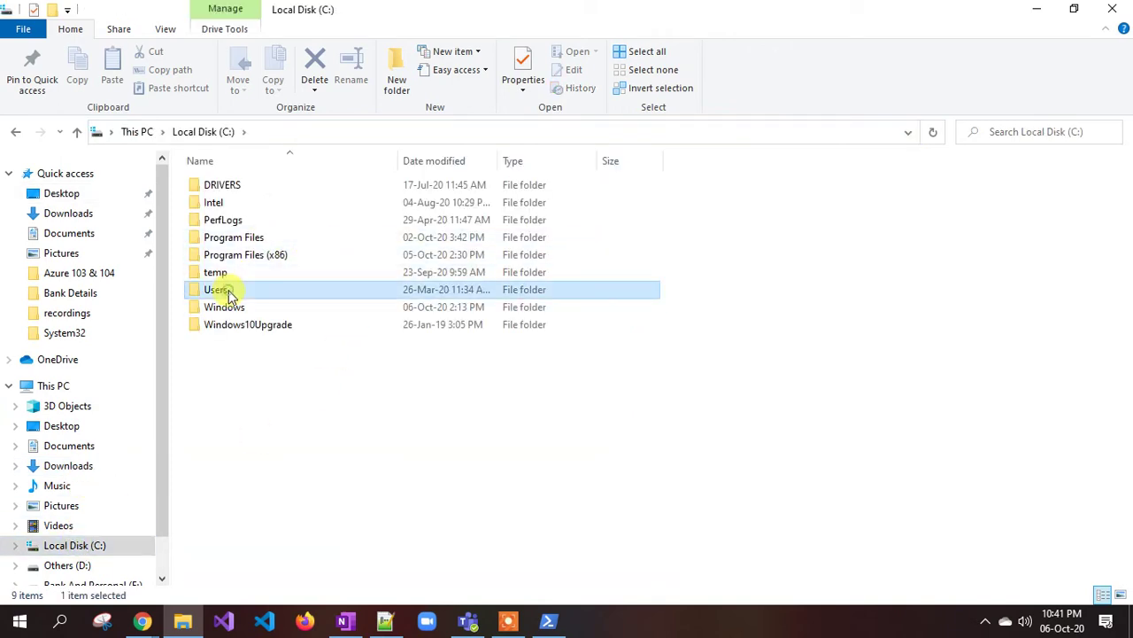
pyautogui.doubleClick(250, 188)
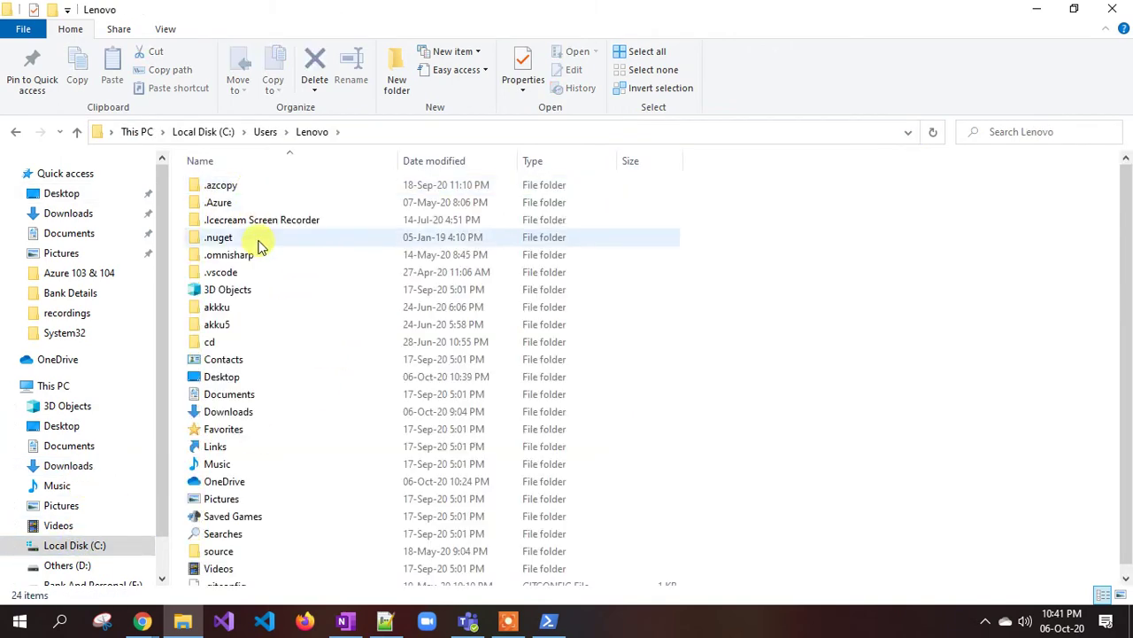
pyautogui.doubleClick(223, 376)
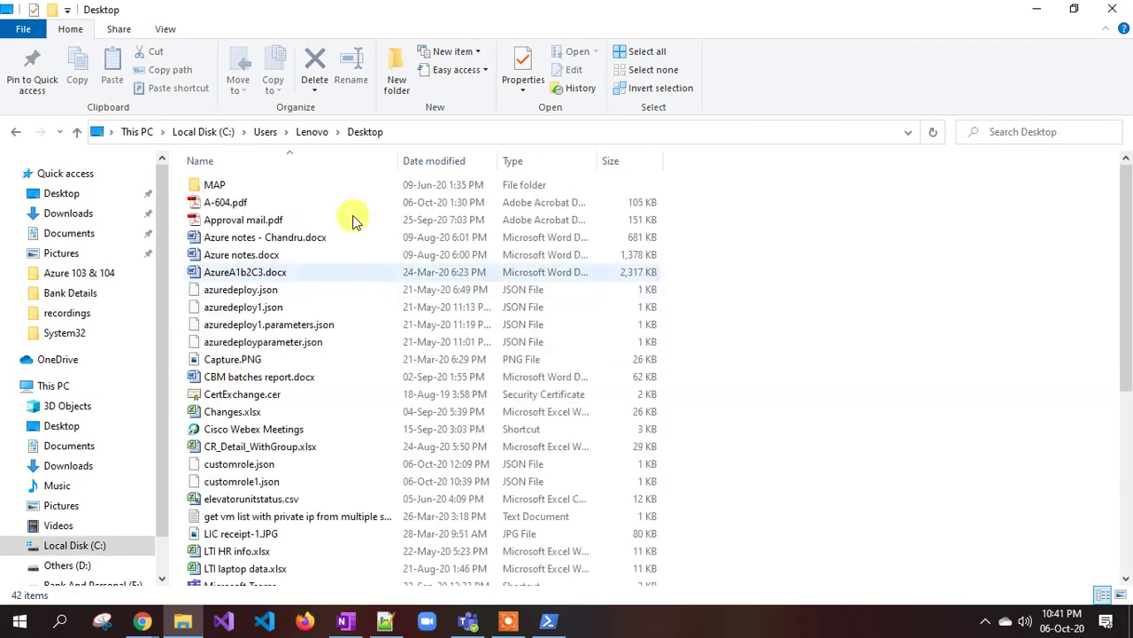
pyautogui.click(409, 133)
pyautogui.hotkey('ctrl', 'c')
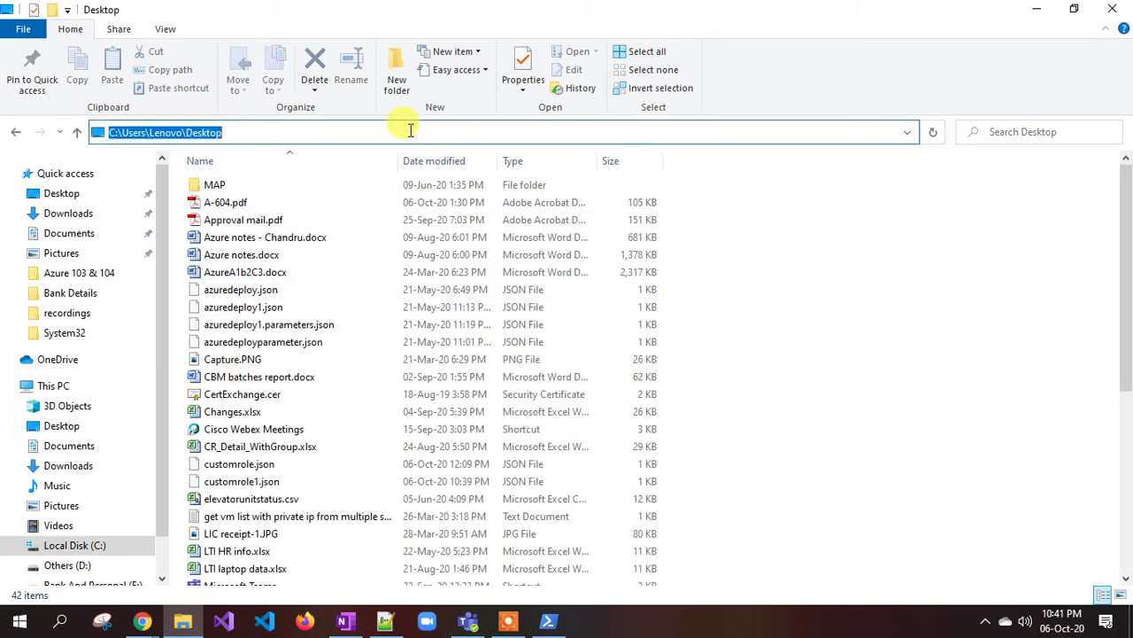
pyautogui.click(548, 621)
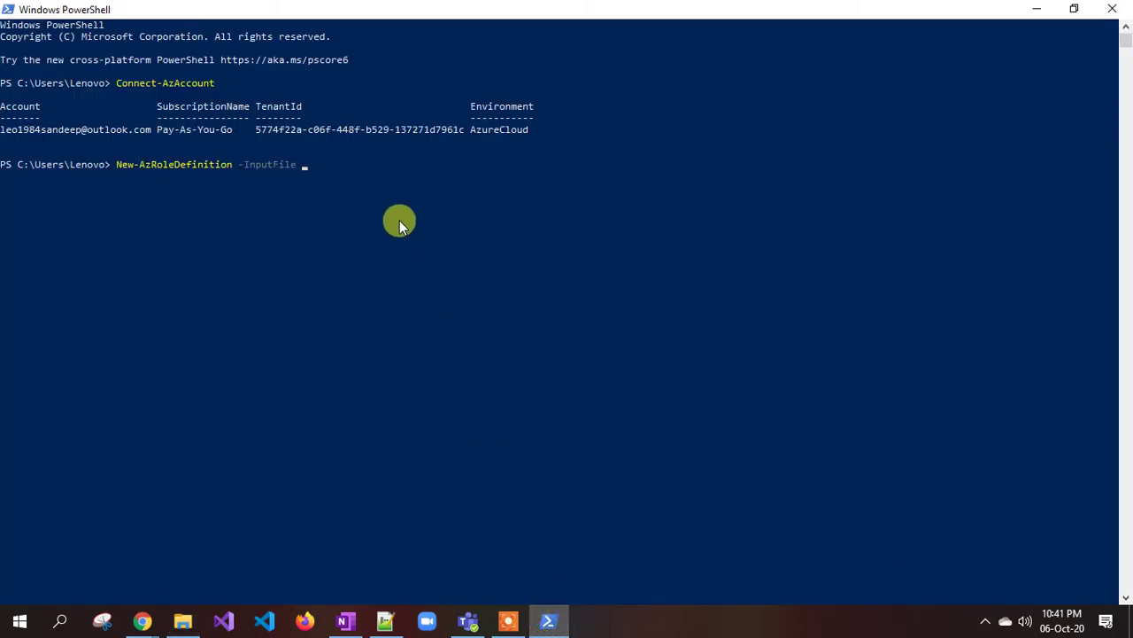
# - Point New-AzRoleDefinition -InputFile at the quoted Desktop path to customrole1.json to create democustomrole
pyautogui.write('"')
pyautogui.hotkey('ctrl', 'v')
pyautogui.write('\\custom')
pyautogui.press('Tab')
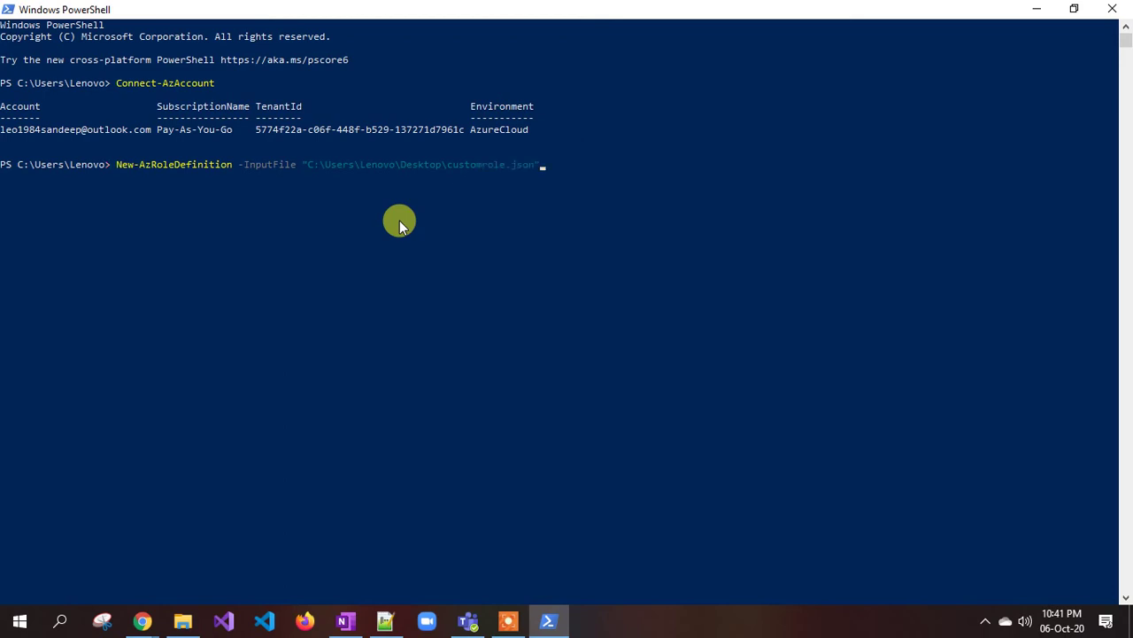
pyautogui.press('Tab')
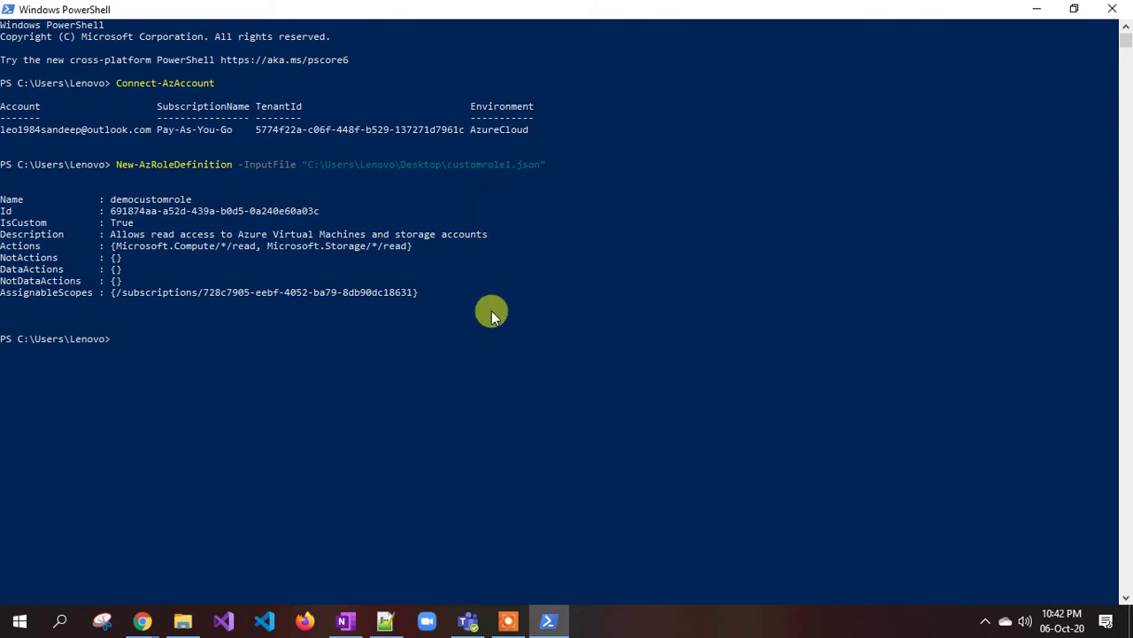
# - Check the role name democustomrole in the Notepad++ role definition
pyautogui.click(385, 621)
pyautogui.scroll(4, 372, 257)
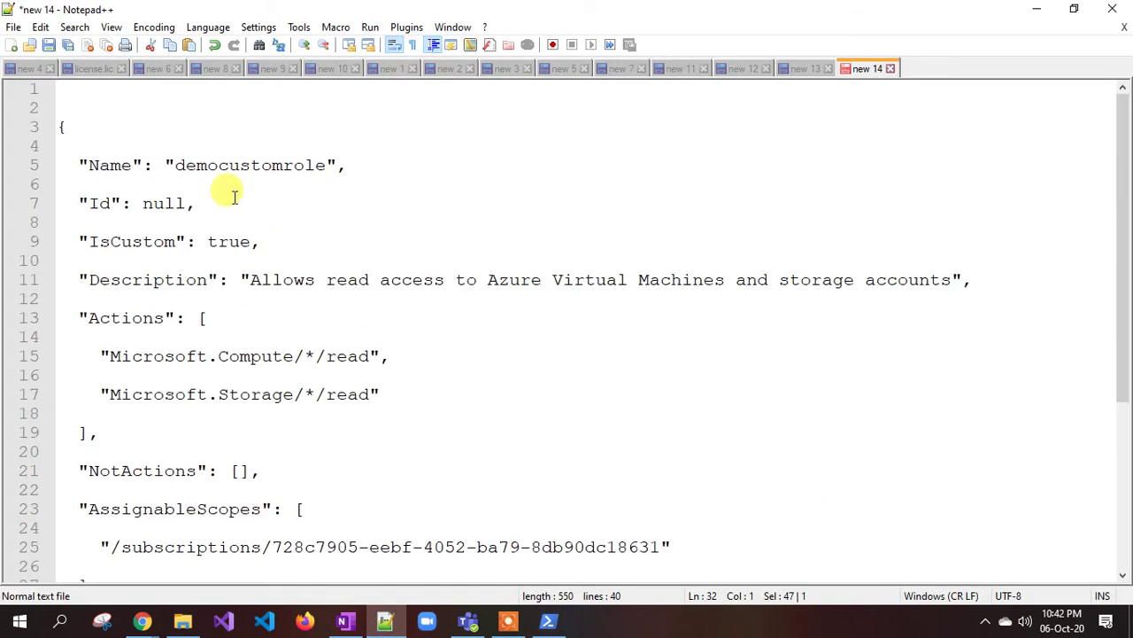
pyautogui.moveTo(174, 161); pyautogui.dragTo(326, 166)
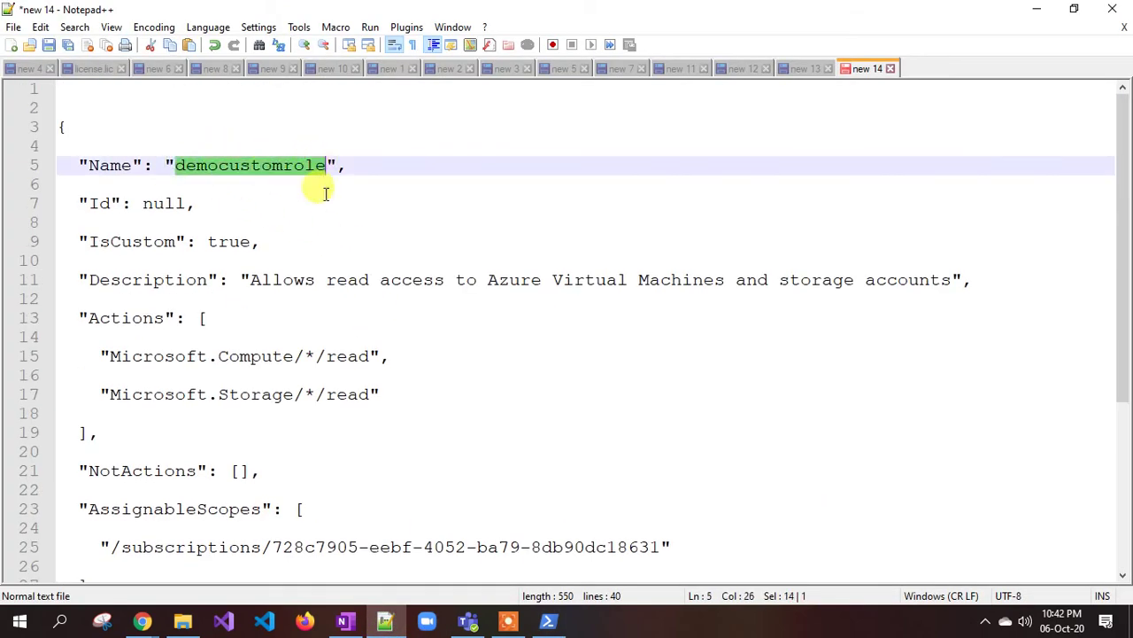
pyautogui.click(327, 222)
pyautogui.scroll(-4, 292, 468)
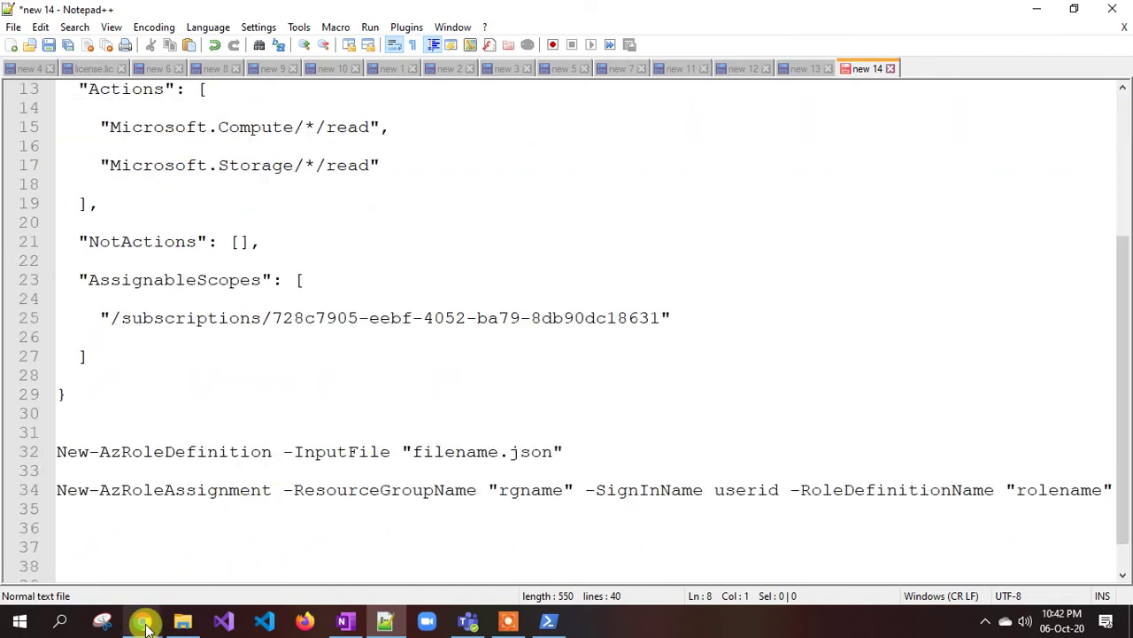
# - Open the Roles list under the Pay-As-You-Go subscription's Access control (IAM)
pyautogui.moveTo(146, 625)
pyautogui.click(254, 549)
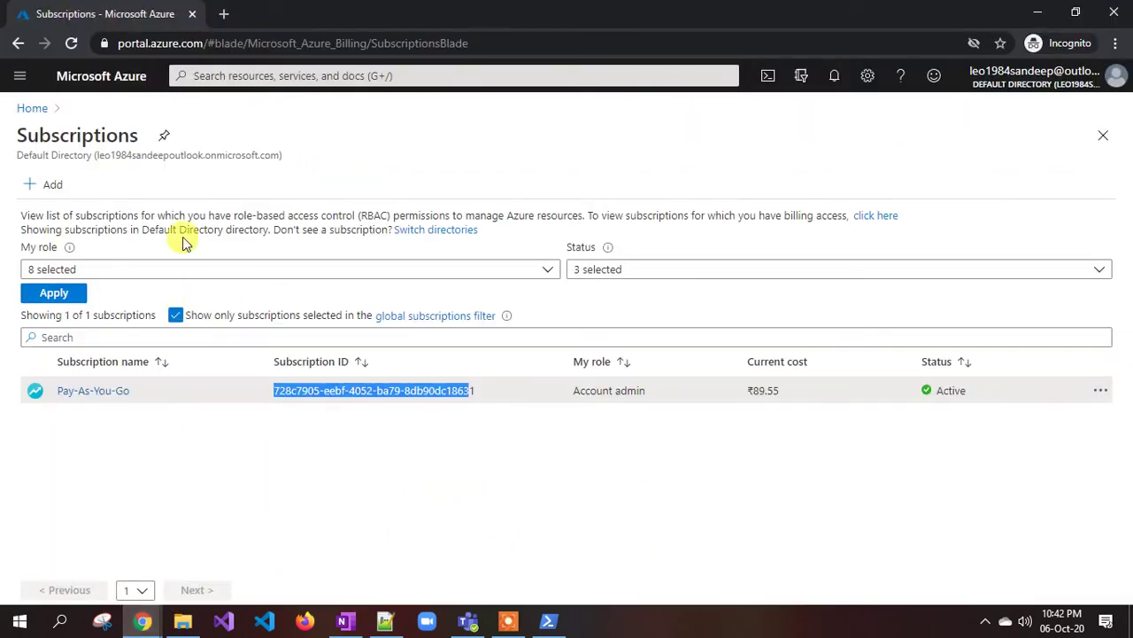
pyautogui.click(81, 392)
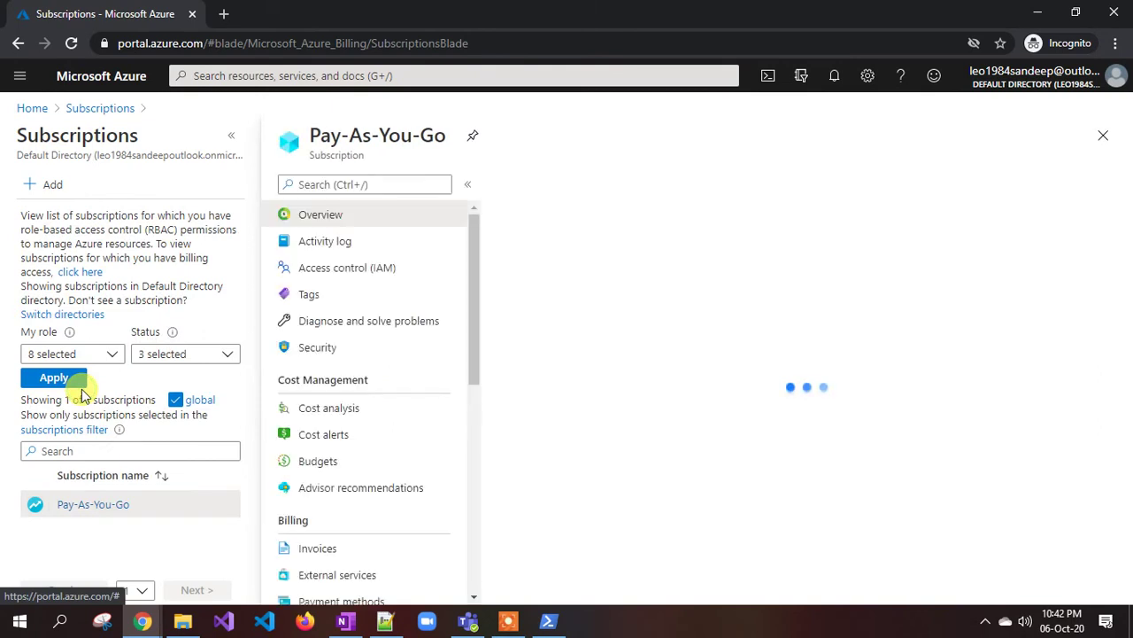
pyautogui.click(348, 270)
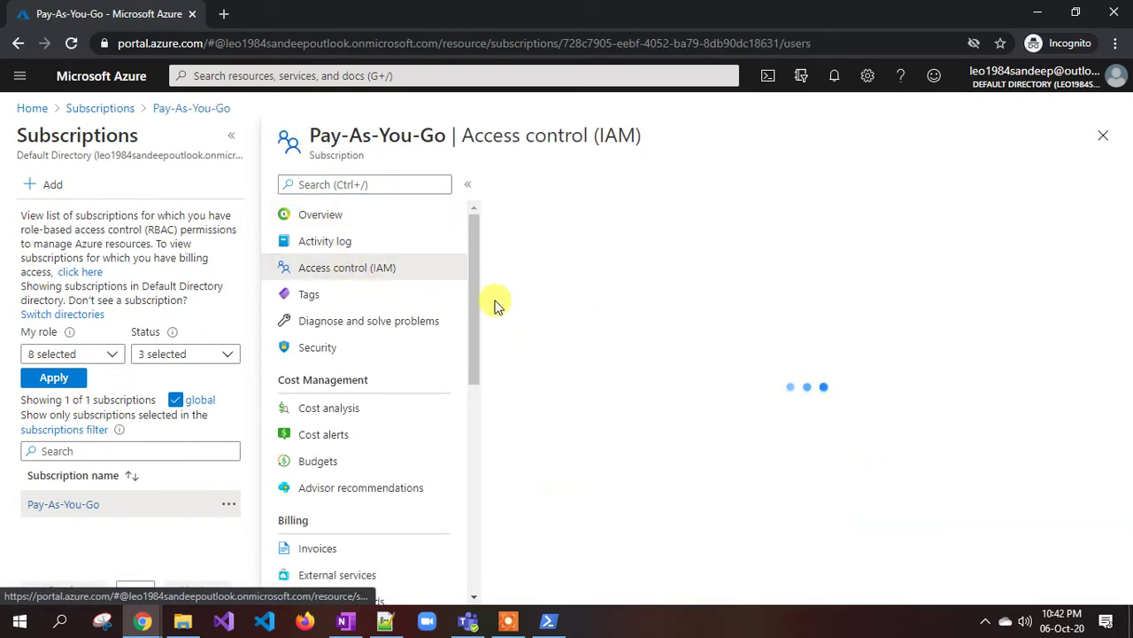
pyautogui.click(709, 229)
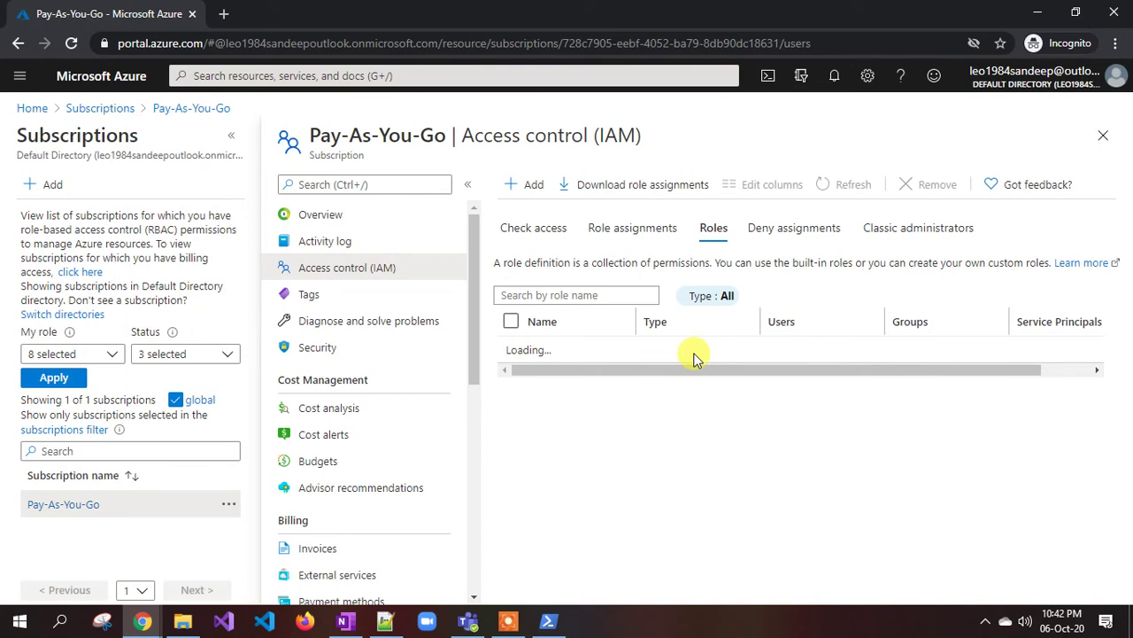
pyautogui.click(596, 306)
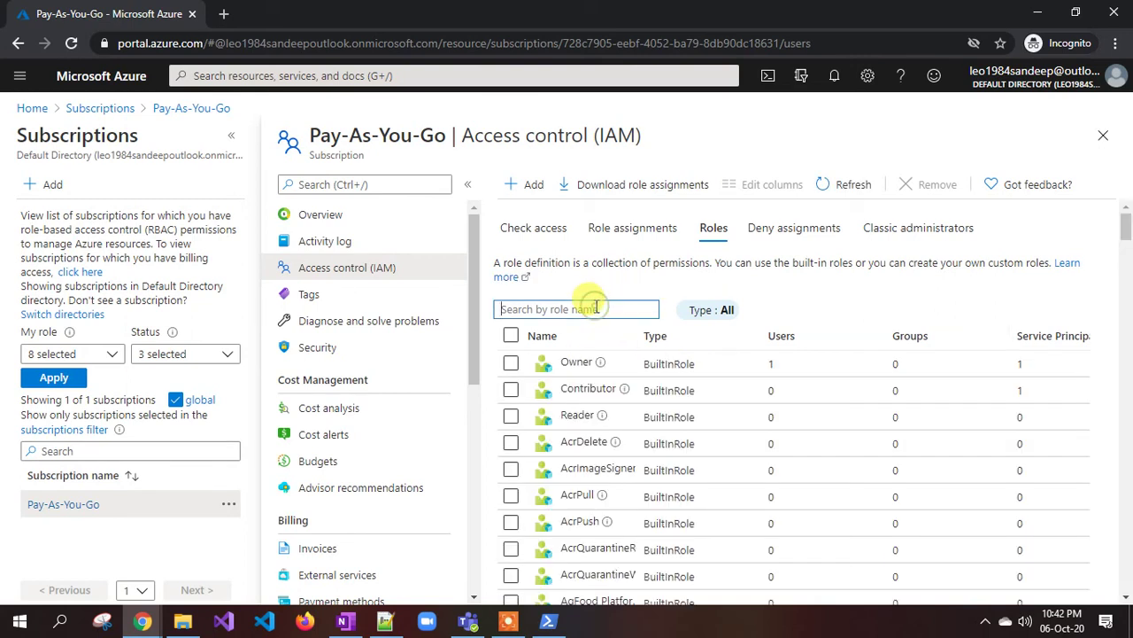
pyautogui.write('demo')
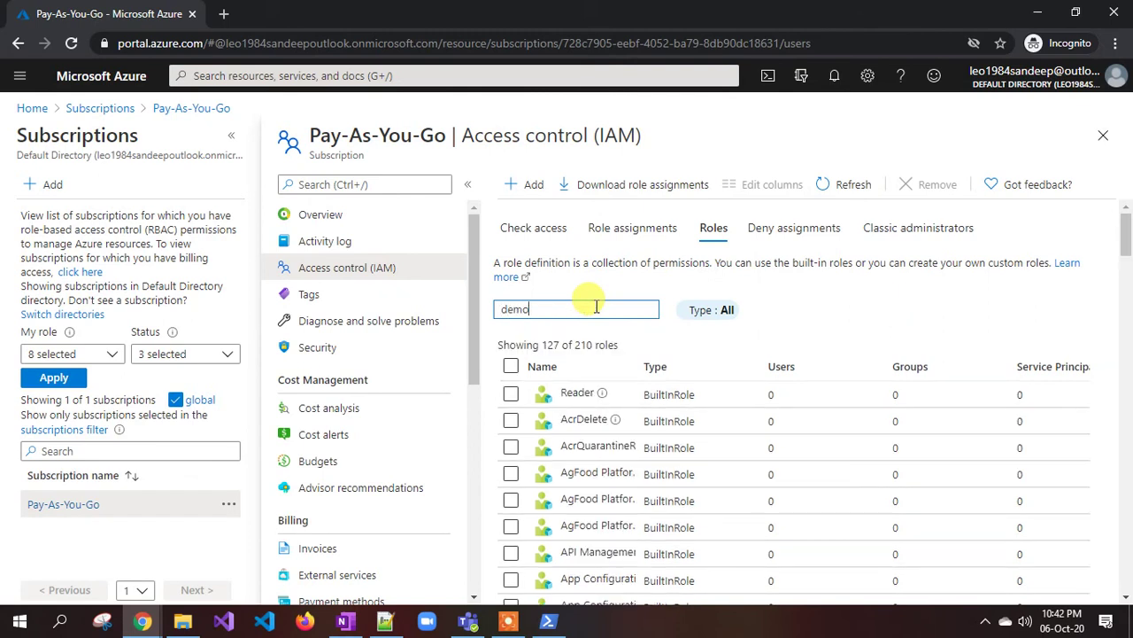
pyautogui.doubleClick(636, 352)
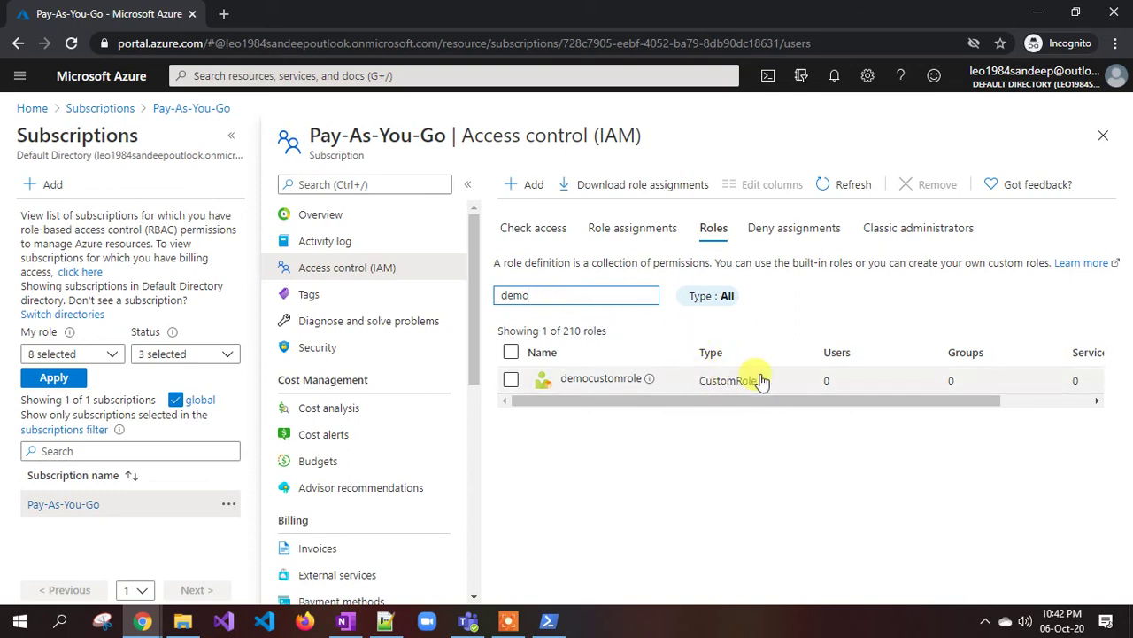
pyautogui.doubleClick(569, 300)
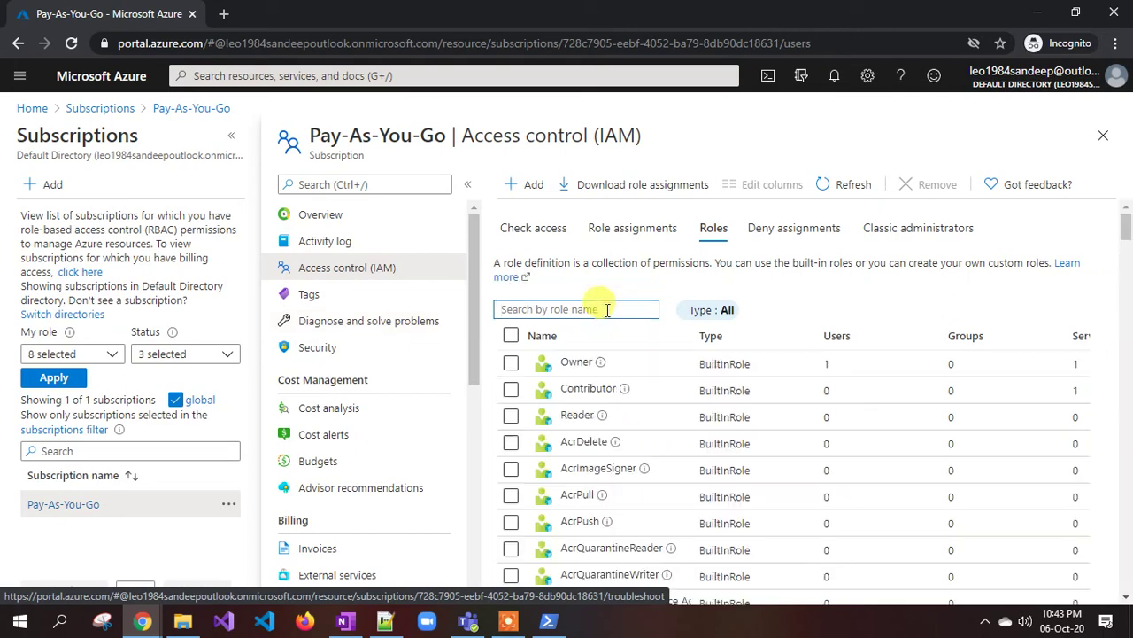
pyautogui.moveTo(1128, 239); pyautogui.dragTo(1121, 380)
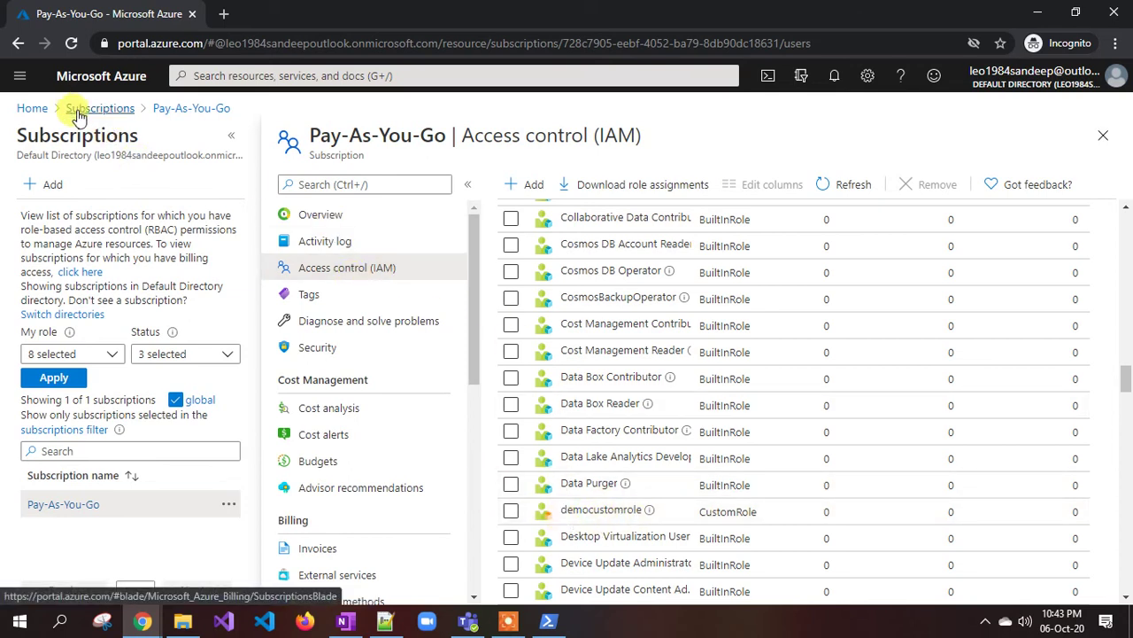
# - Start adding a role assignment in demoresourcegroup's Access control (IAM)
pyautogui.click(36, 109)
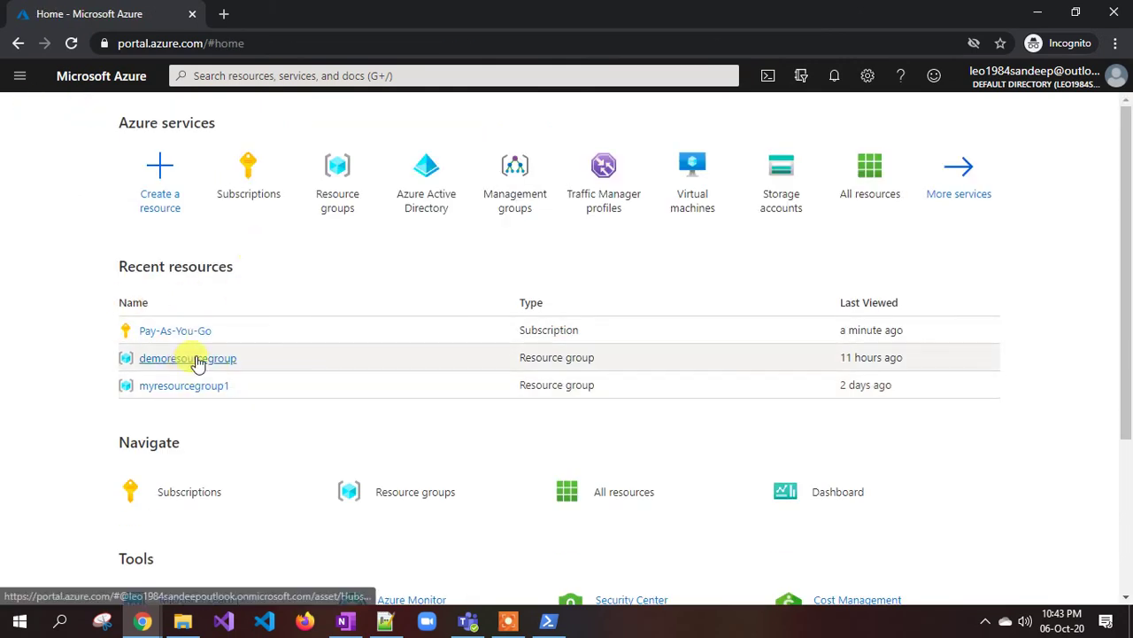
pyautogui.click(196, 359)
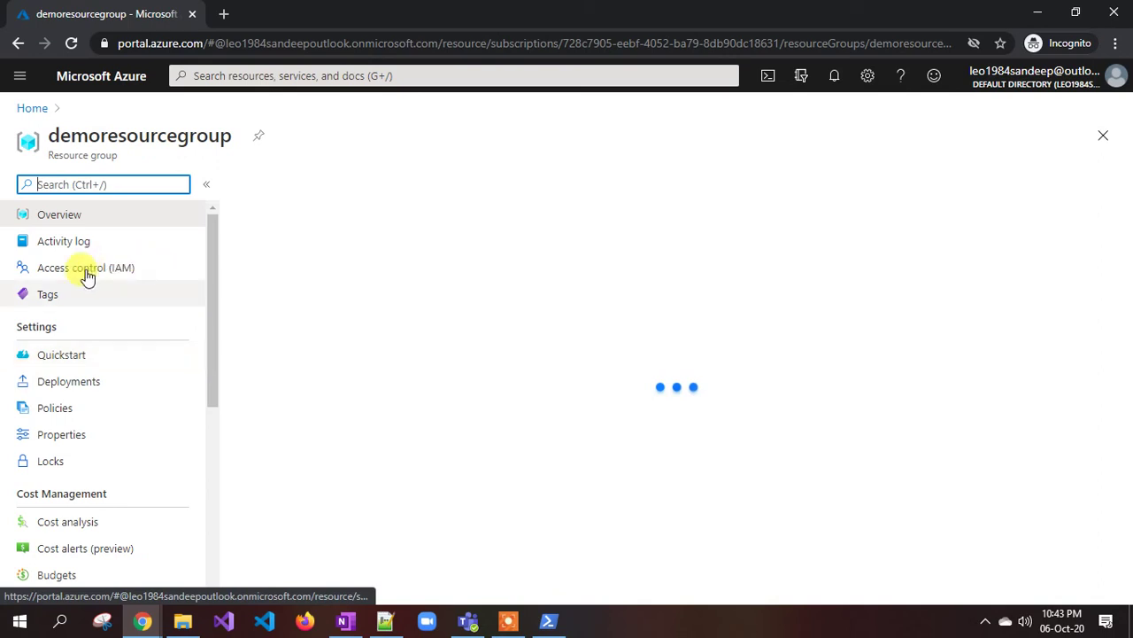
pyautogui.click(85, 271)
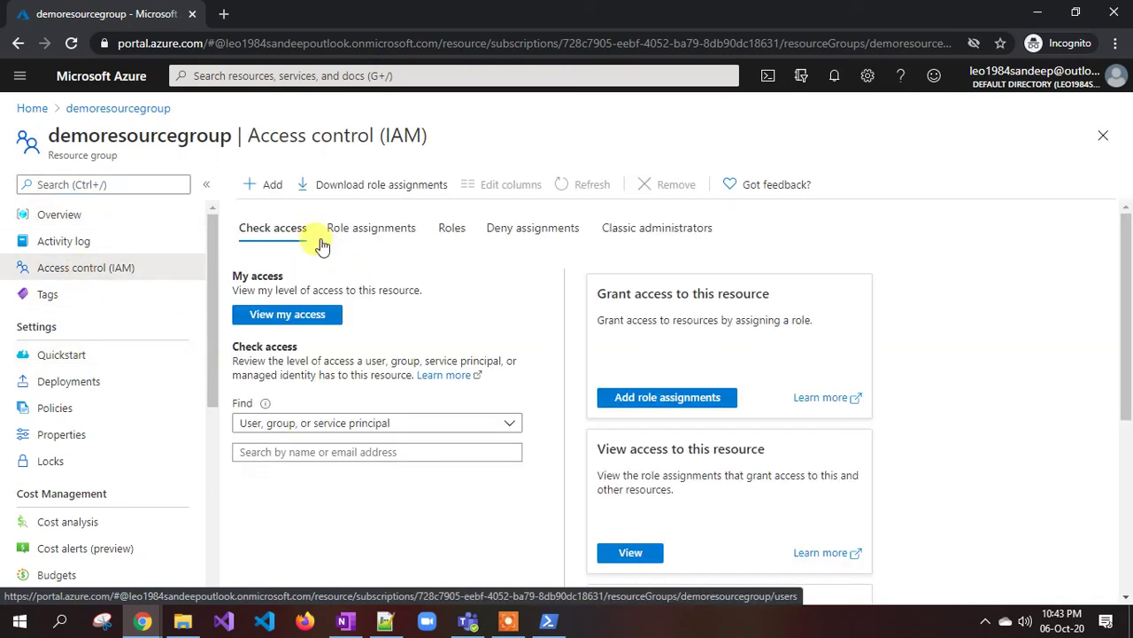
pyautogui.click(270, 185)
pyautogui.click(270, 217)
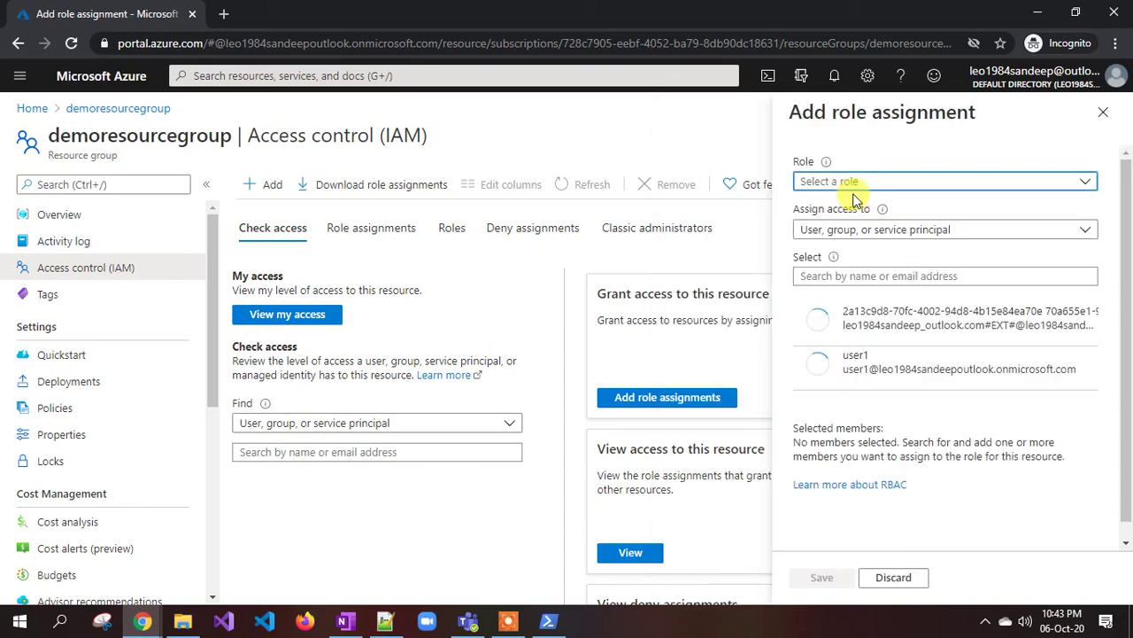
# - Choose democustomrole as the role, then bring the Notepad++ role JSON forward
pyautogui.click(856, 186)
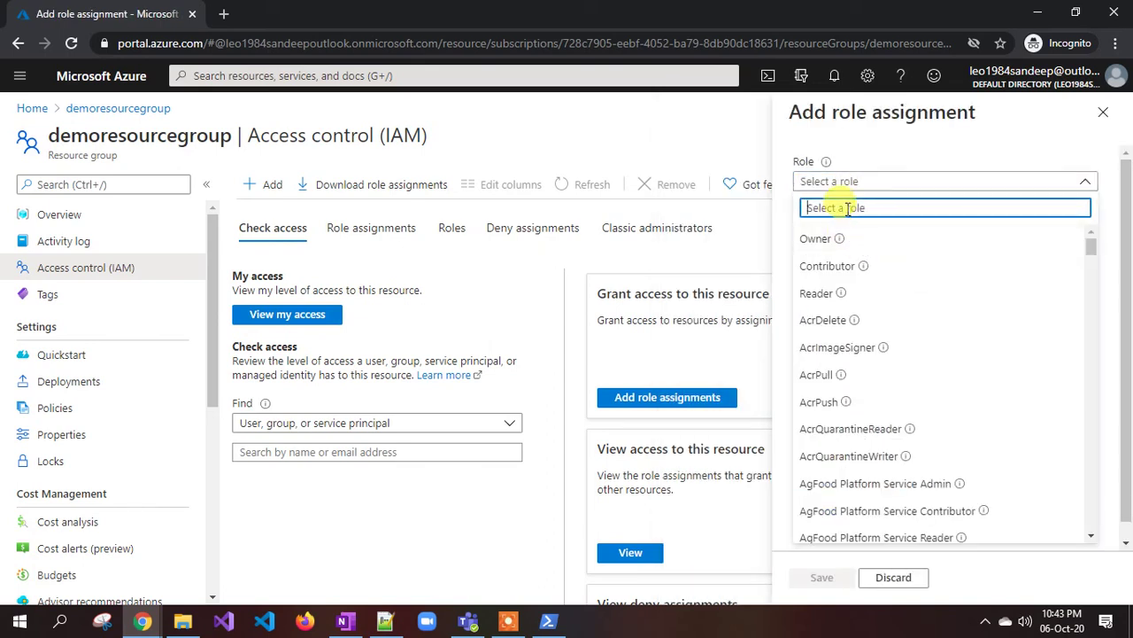
pyautogui.write('demo')
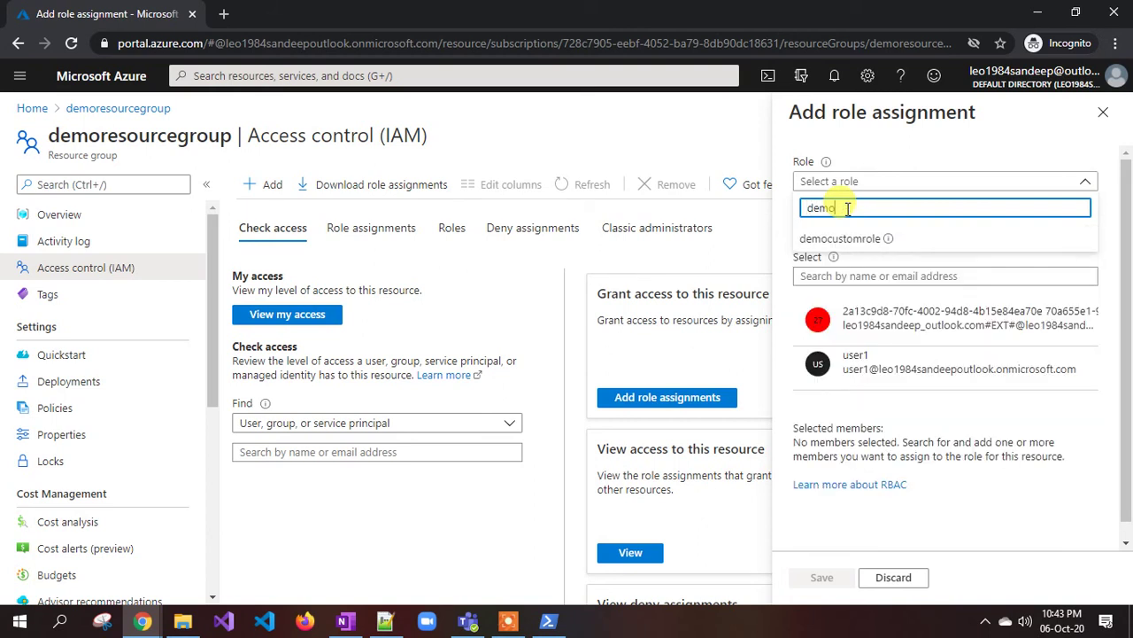
pyautogui.click(846, 238)
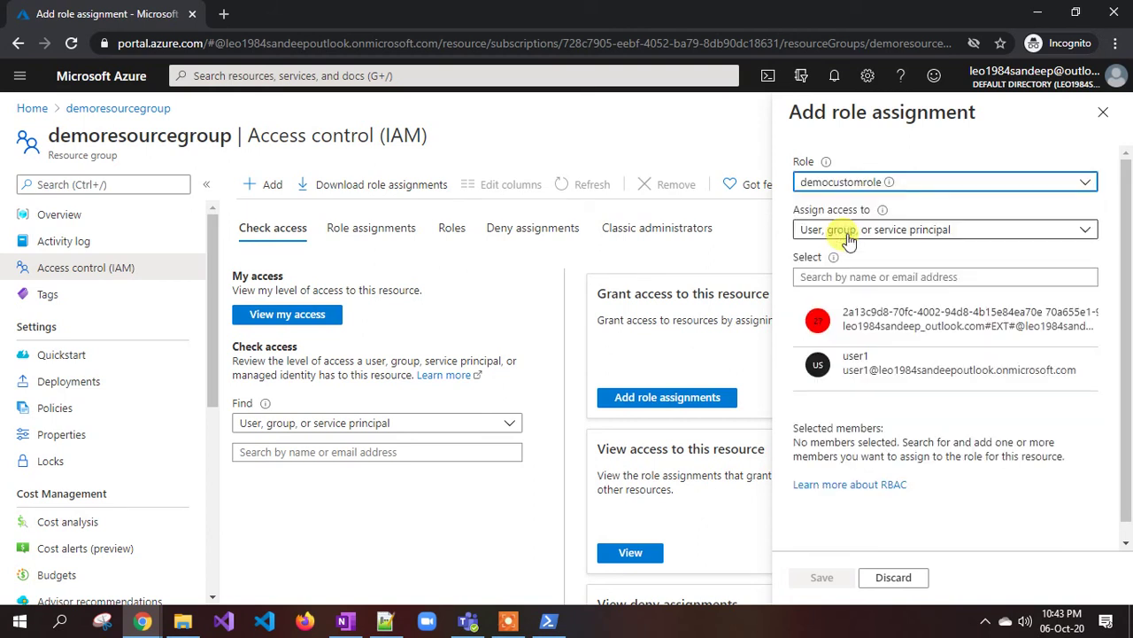
pyautogui.click(389, 618)
pyautogui.scroll(4, 324, 233)
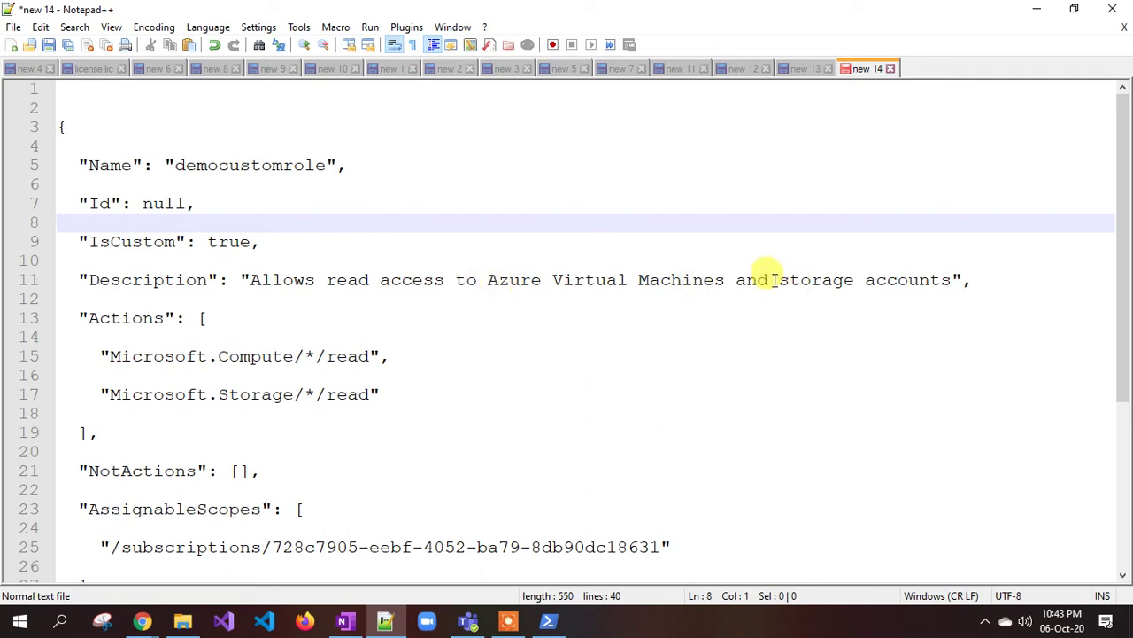
# - Review the storage accounts description and the two read permissions under Actions
pyautogui.moveTo(772, 280); pyautogui.dragTo(950, 282)
pyautogui.click(212, 395)
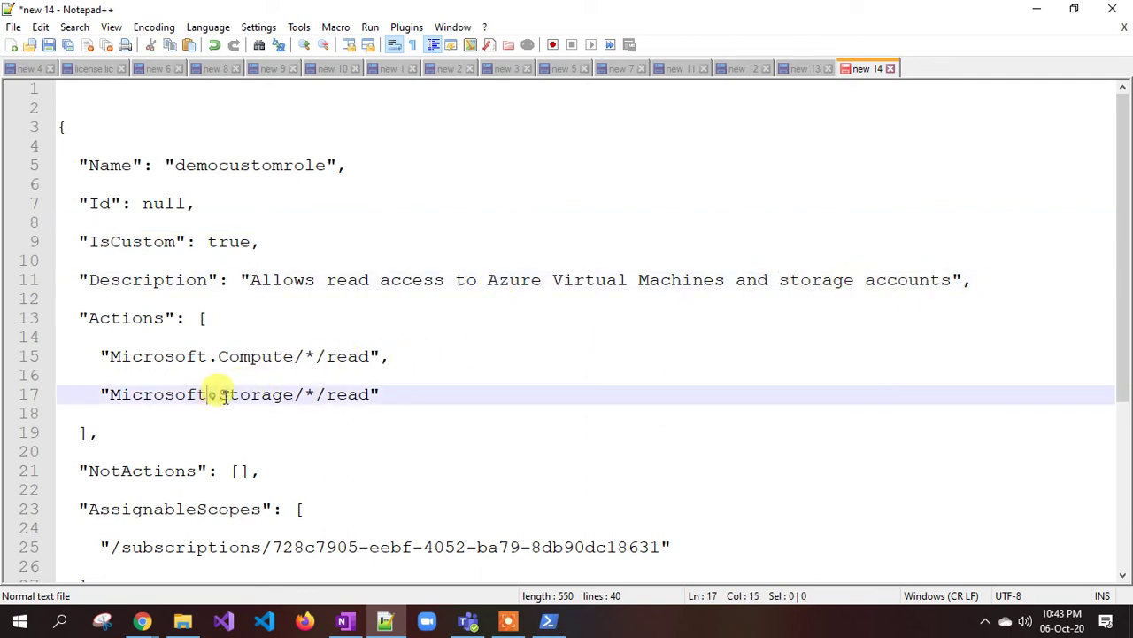
pyautogui.moveTo(219, 395); pyautogui.dragTo(94, 354)
pyautogui.click(345, 394)
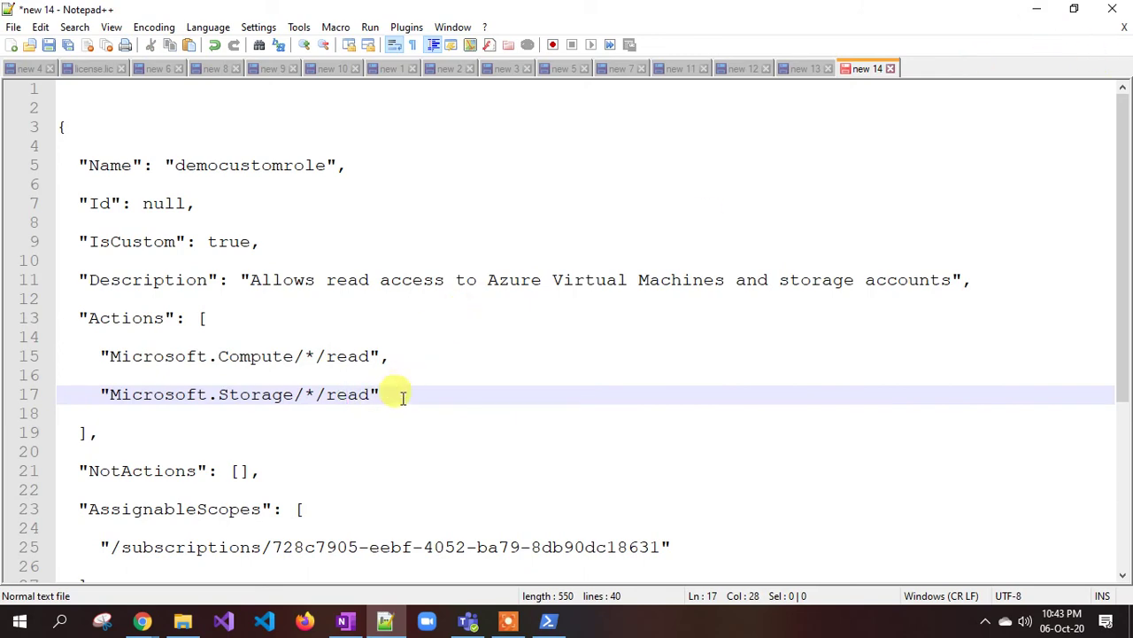
pyautogui.moveTo(402, 397); pyautogui.dragTo(95, 354)
pyautogui.click(678, 359)
# - Discard the unfinished Add role assignment pane and scroll Notepad++ to the New-AzRoleAssignment command
pyautogui.click(1036, 10)
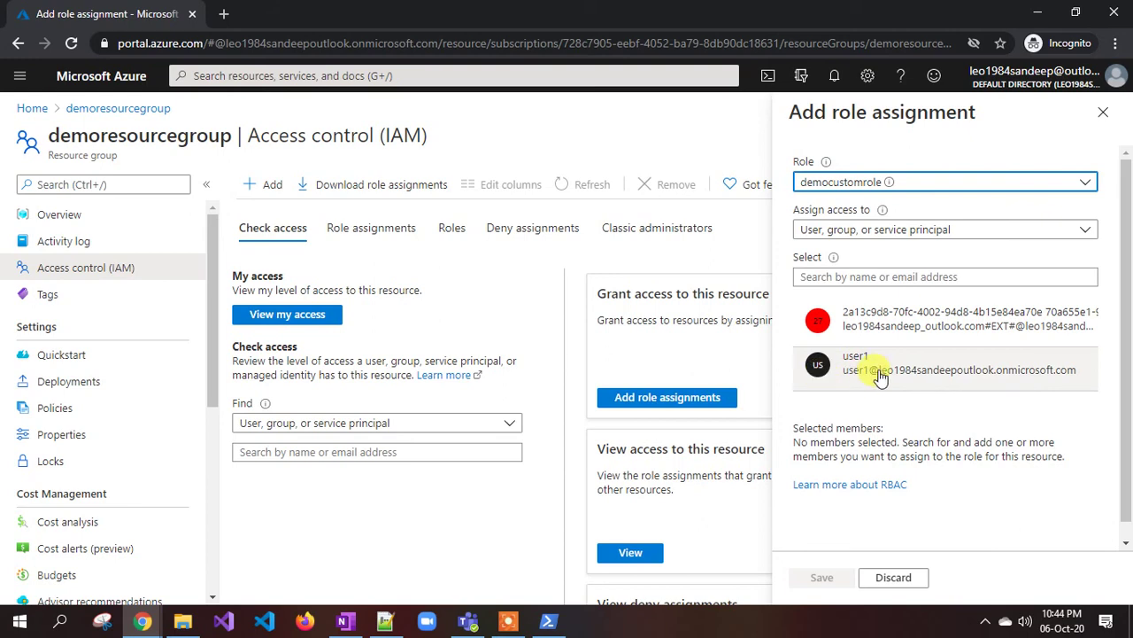
pyautogui.click(1105, 113)
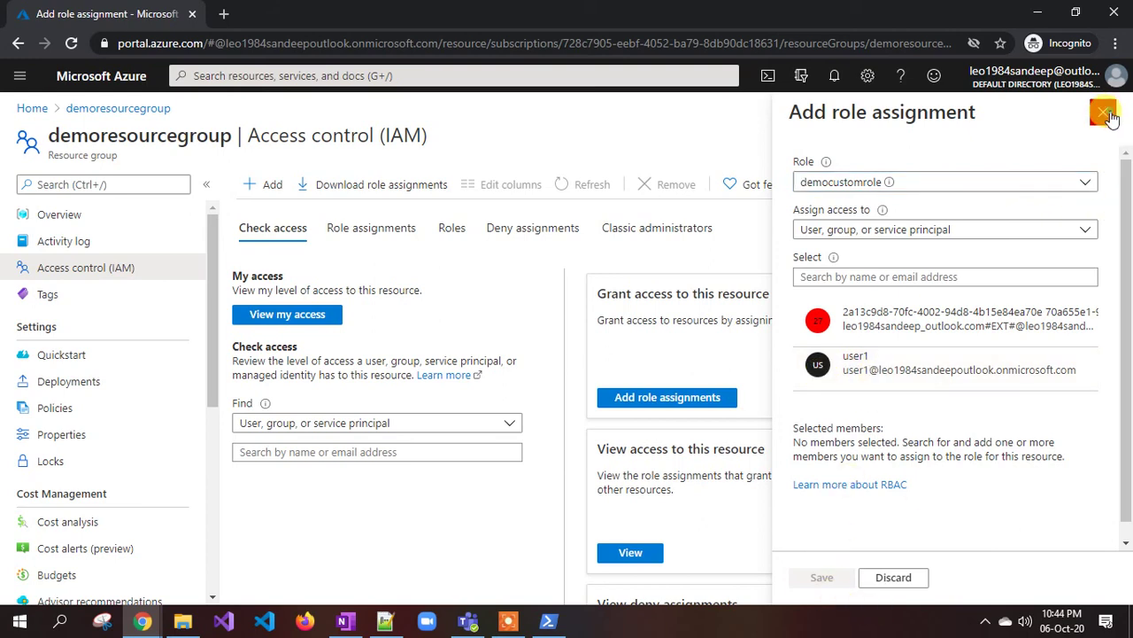
pyautogui.click(384, 622)
pyautogui.scroll(-5, 360, 414)
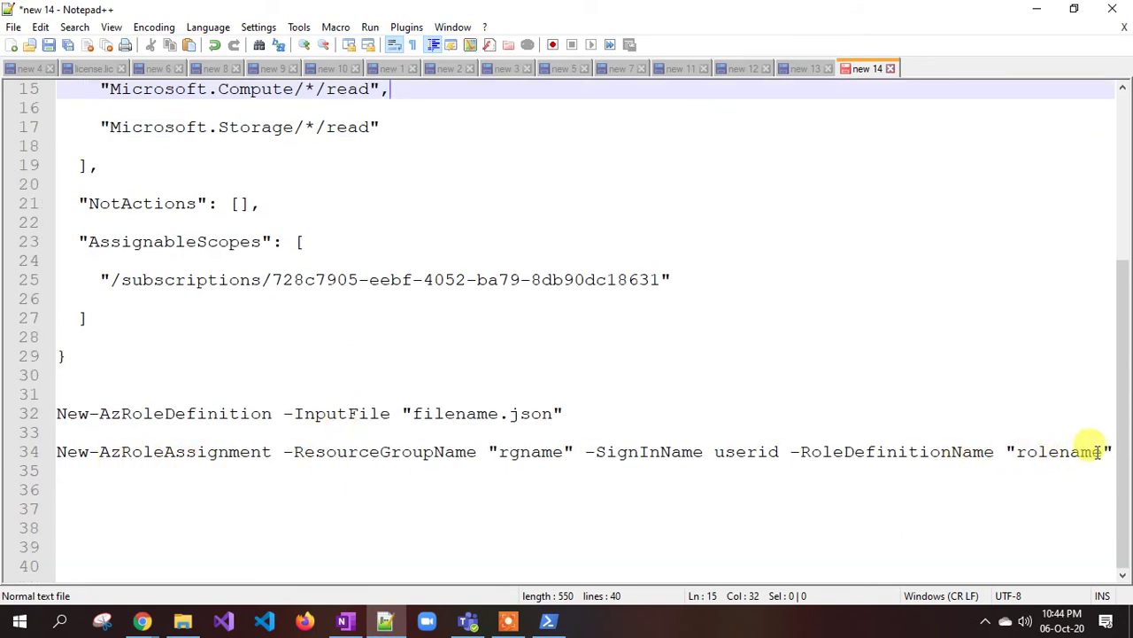
# - Paste the New-AzRoleAssignment command from Notepad++ at the PowerShell prompt
pyautogui.moveTo(1114, 451); pyautogui.dragTo(68, 450)
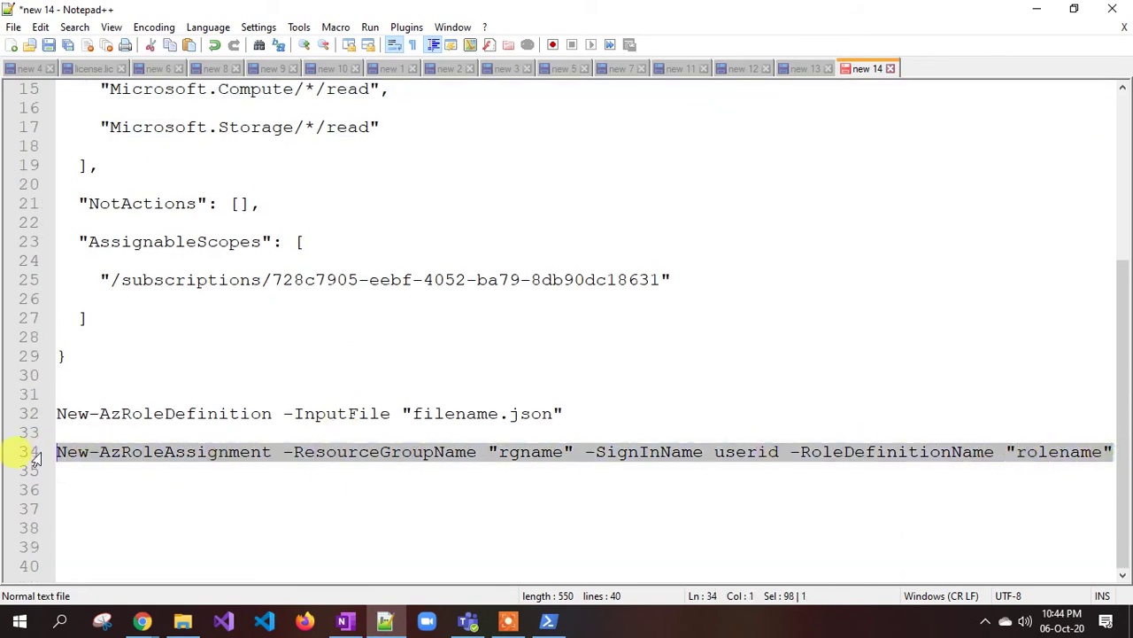
pyautogui.click(546, 623)
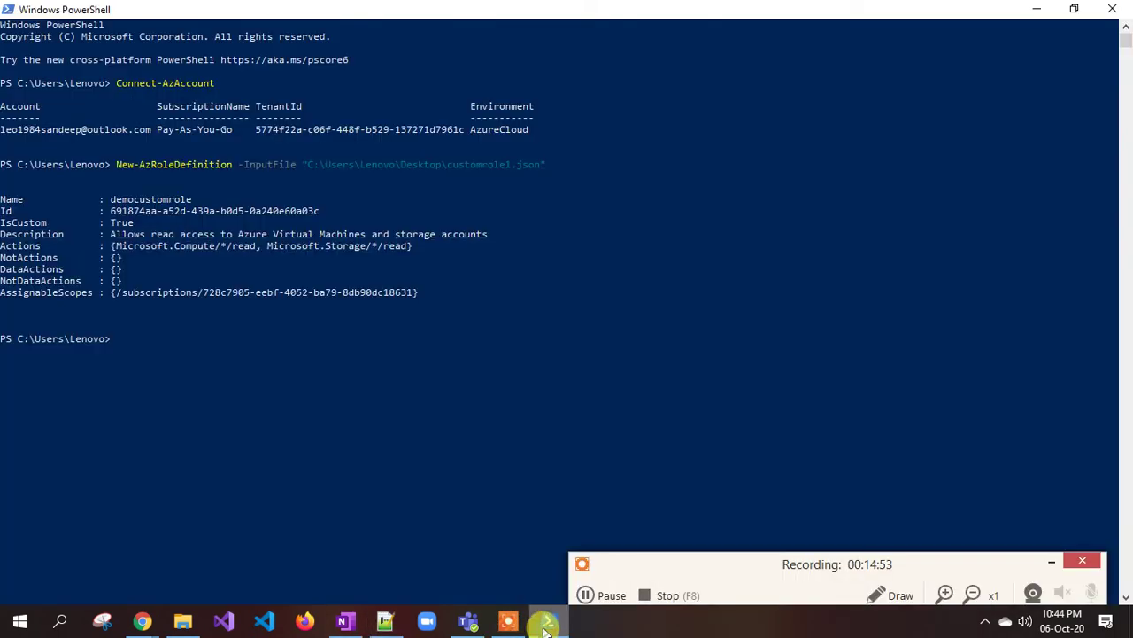
pyautogui.click(1052, 560)
pyautogui.rightClick(303, 402)
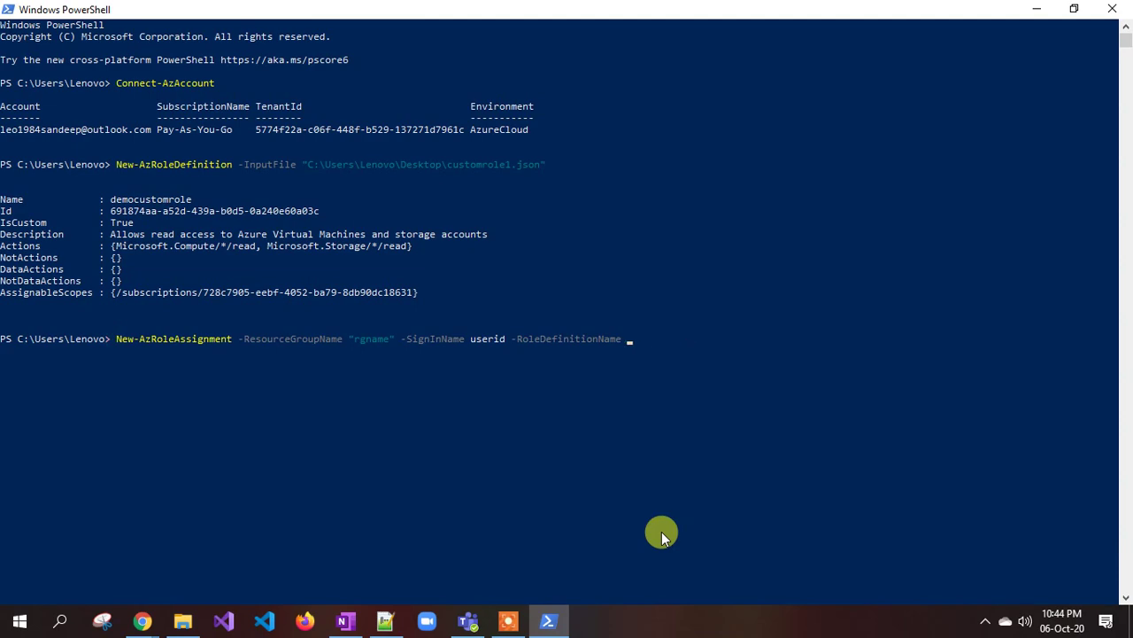
# - Fill in "democustomrole" as -RoleDefinitionName and erase the userid placeholder
pyautogui.click(385, 621)
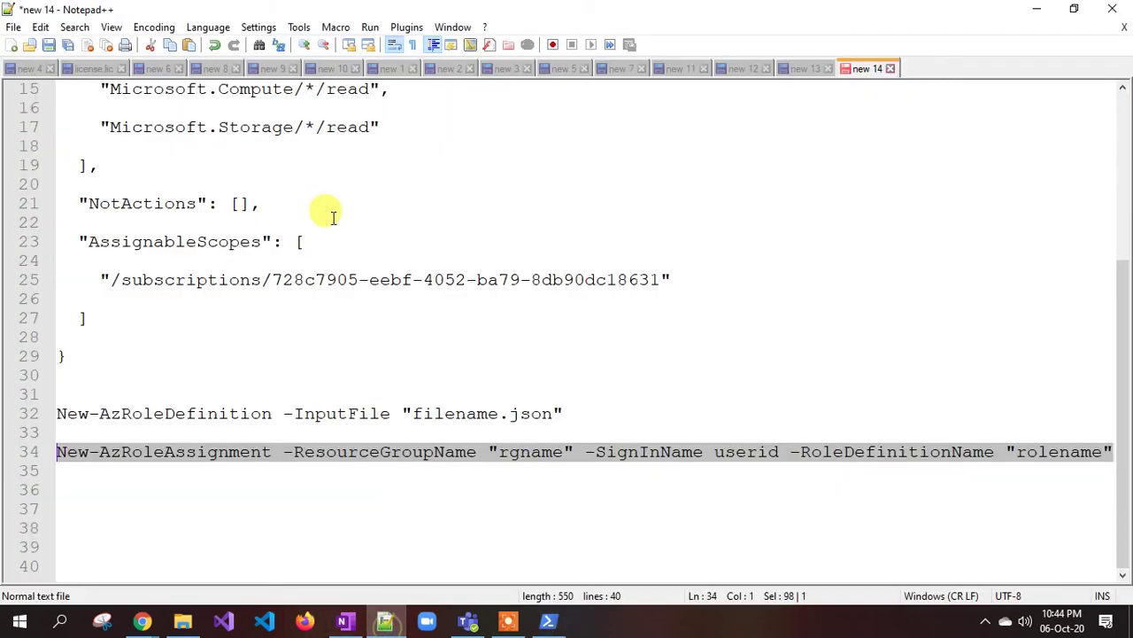
pyautogui.scroll(5, 323, 195)
pyautogui.moveTo(326, 168); pyautogui.dragTo(174, 165)
pyautogui.hotkey('ctrl', 'c')
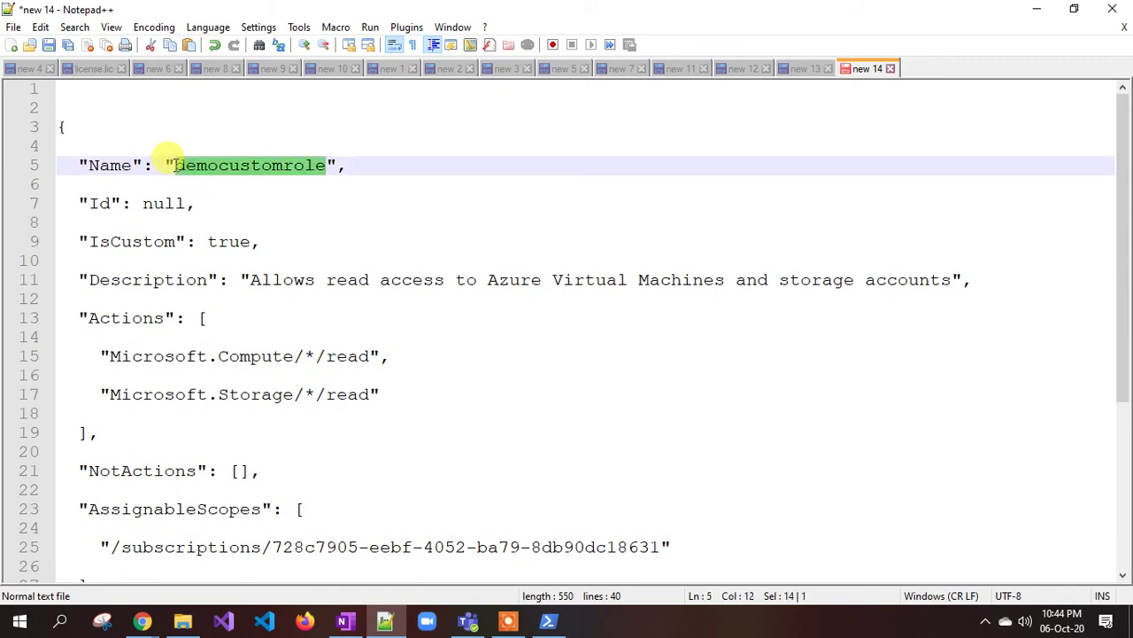
pyautogui.hotkey('alt', 'Tab')
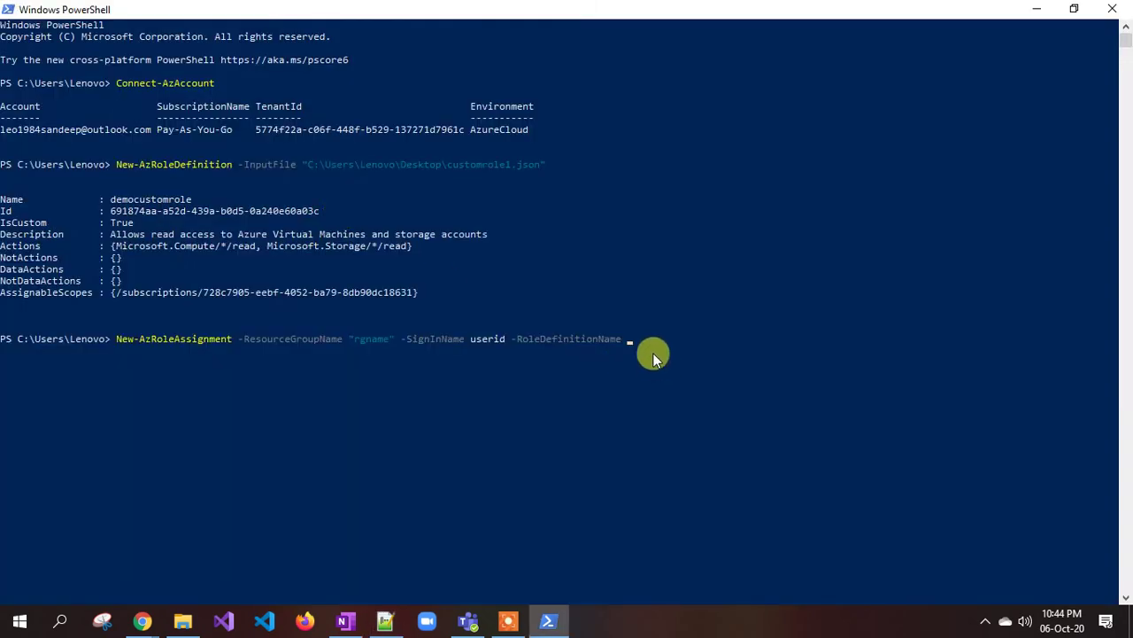
pyautogui.hotkey('ctrl', 'v')
pyautogui.write('"')
pyautogui.press('Left')
pyautogui.press('Left')
pyautogui.press('Left')
pyautogui.press('Left')
pyautogui.press('Left')
pyautogui.press('Left')
pyautogui.press('Left')
pyautogui.press('Left')
pyautogui.press('Left')
pyautogui.press('Left')
pyautogui.press('Left')
pyautogui.press('Left')
pyautogui.press('Left')
pyautogui.press('Left')
pyautogui.press('Left')
pyautogui.press('Left')
pyautogui.press('Left')
pyautogui.press('Left')
pyautogui.press('Left')
pyautogui.press('Left')
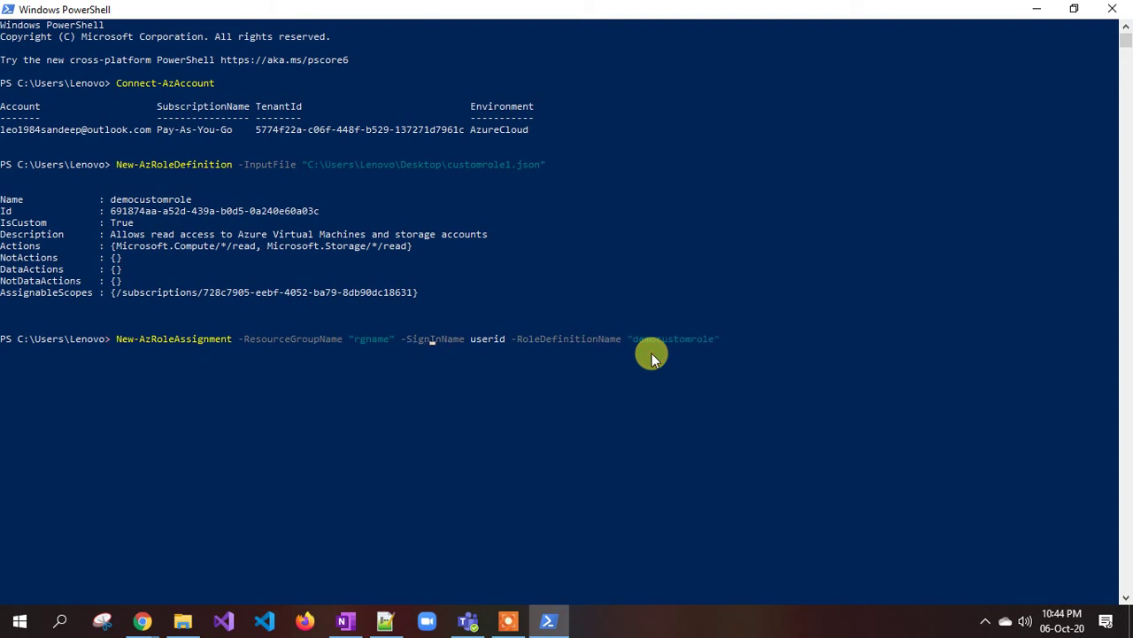
pyautogui.press('Right')
pyautogui.press('Right')
pyautogui.press('Right')
pyautogui.press('Right')
pyautogui.press('Right')
pyautogui.press('Right')
pyautogui.press('Right')
pyautogui.press('Right')
pyautogui.press('Right')
pyautogui.press('Right')
pyautogui.press('Right')
pyautogui.press('Right')
pyautogui.press('Right')
pyautogui.press('BackSpace')
pyautogui.press('BackSpace')
pyautogui.press('BackSpace')
pyautogui.press('BackSpace')
pyautogui.press('BackSpace')
pyautogui.press('BackSpace')
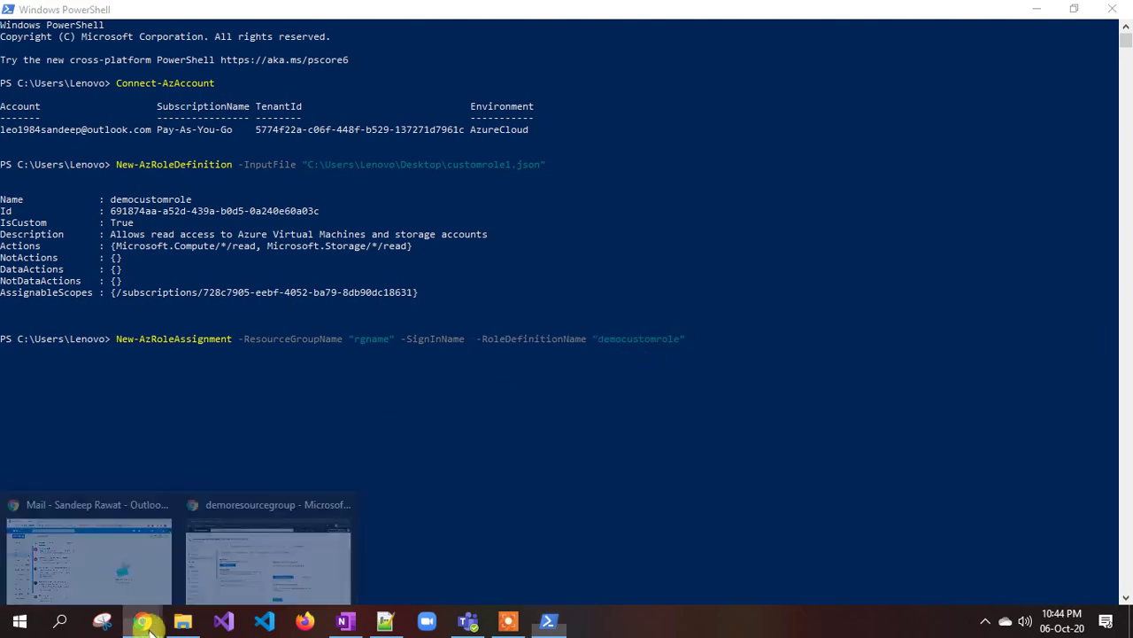
# - Go from the Azure home page to the Azure Active Directory users list
pyautogui.click(256, 571)
pyautogui.click(32, 110)
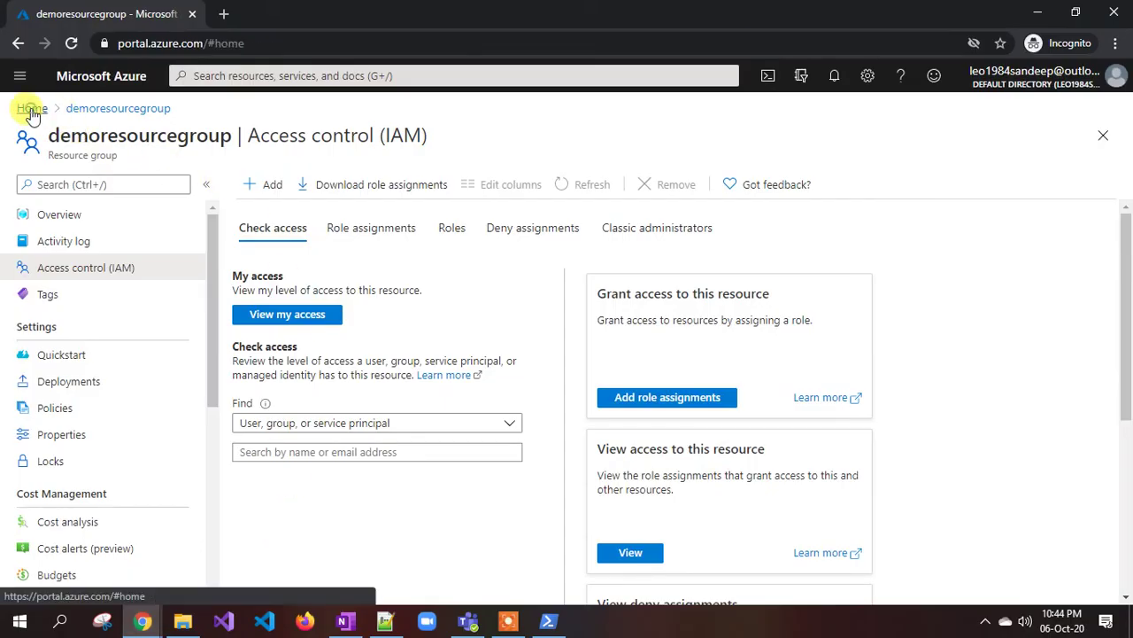
pyautogui.click(418, 176)
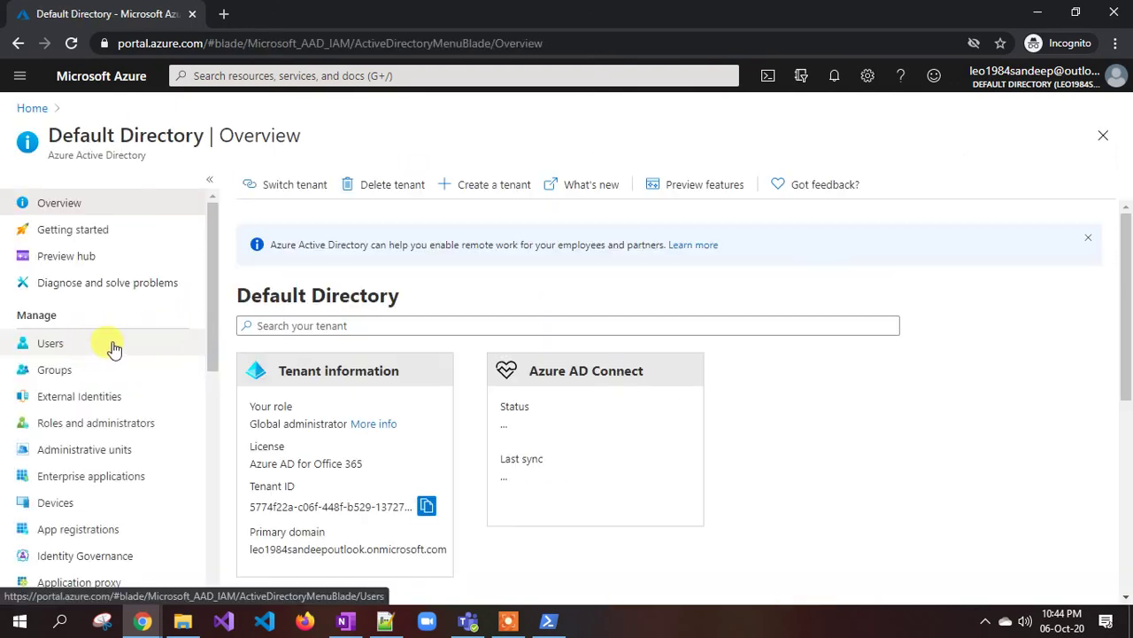
pyautogui.click(86, 350)
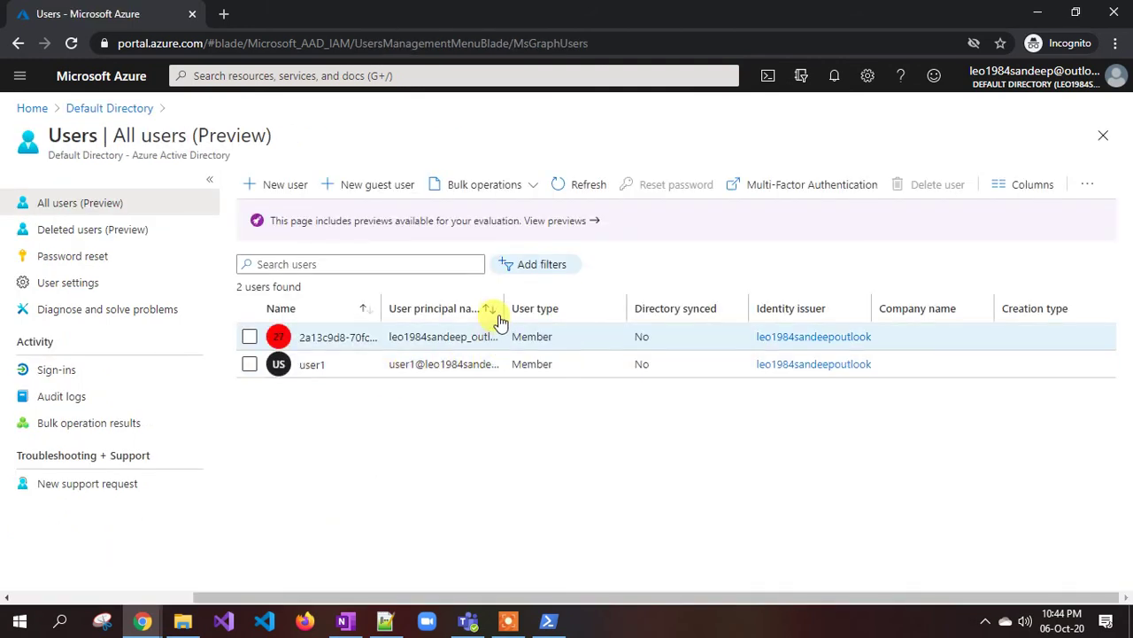
# - Copy user1's principal name into -SignInName in PowerShell and delete the 'rgname' placeholder
pyautogui.moveTo(501, 298); pyautogui.dragTo(690, 304)
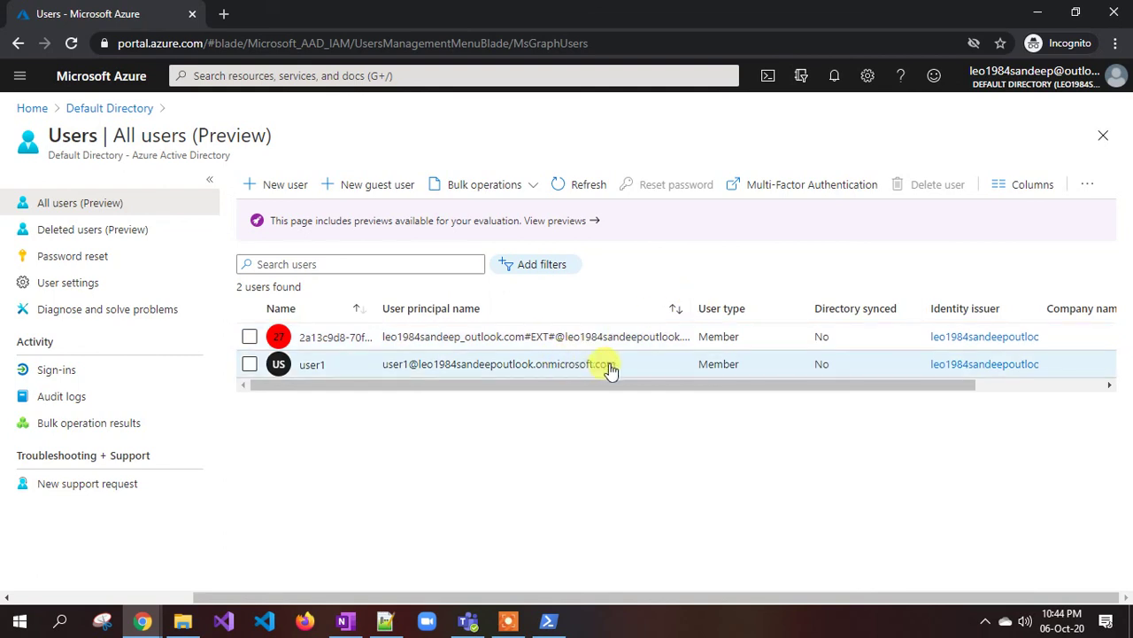
pyautogui.moveTo(609, 365); pyautogui.dragTo(395, 371)
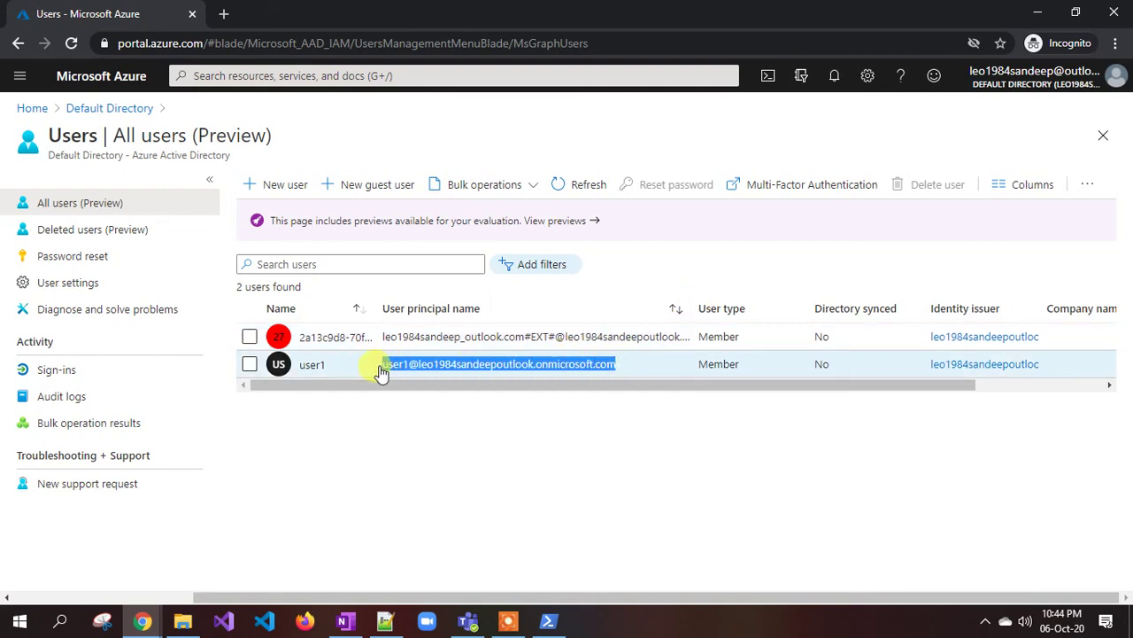
pyautogui.click(548, 621)
pyautogui.hotkey('ctrl', 'v')
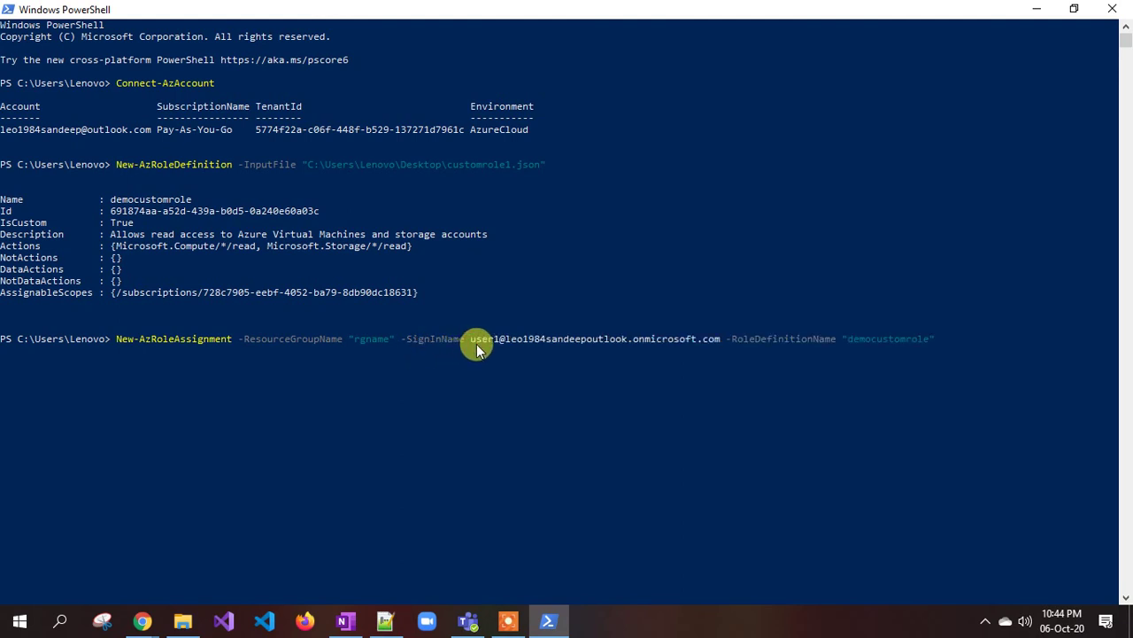
pyautogui.hotkey('ctrl', 'Left')
pyautogui.hotkey('ctrl', 'Left')
pyautogui.hotkey('ctrl', 'Left')
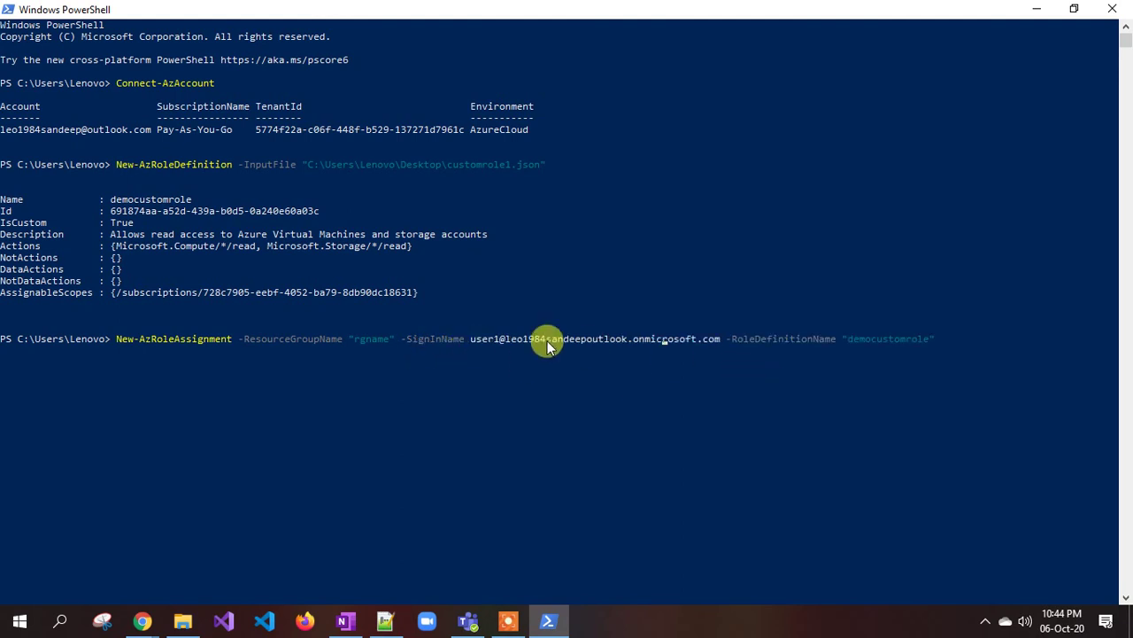
pyautogui.press('Left')
pyautogui.press('Left')
pyautogui.press('BackSpace')
pyautogui.press('BackSpace')
pyautogui.press('BackSpace')
pyautogui.press('BackSpace')
pyautogui.press('BackSpace')
pyautogui.press('BackSpace')
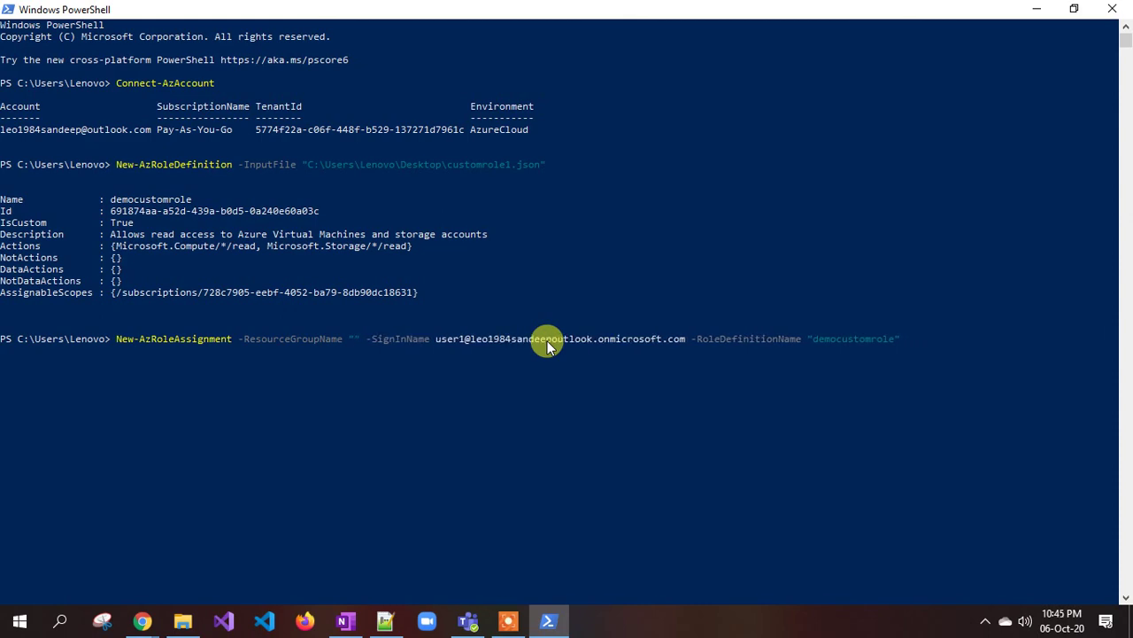
# - Copy 'demoresourcegroup' from its resource group page and paste it as the -ResourceGroupName value
pyautogui.moveTo(142, 620)
pyautogui.click(240, 561)
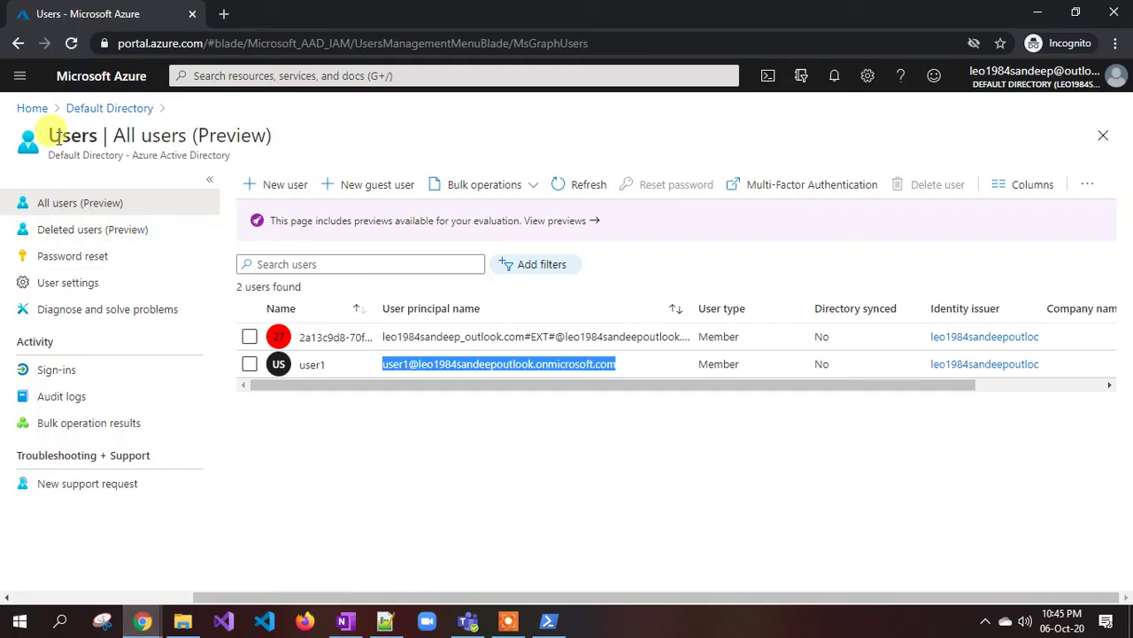
pyautogui.click(31, 108)
pyautogui.click(198, 329)
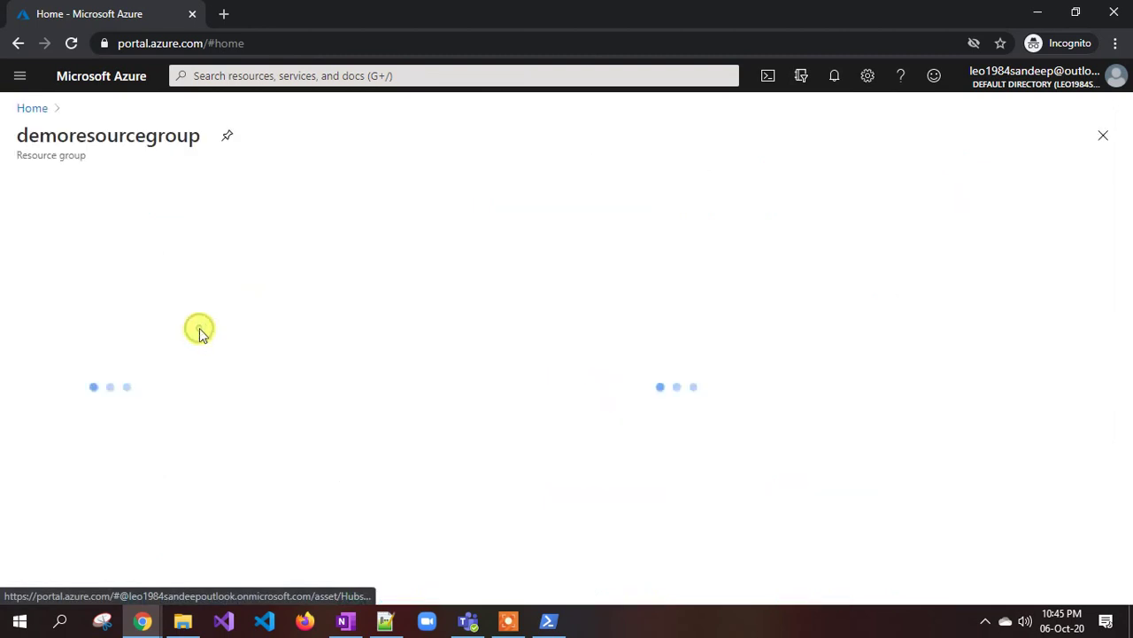
pyautogui.moveTo(232, 135); pyautogui.dragTo(55, 139)
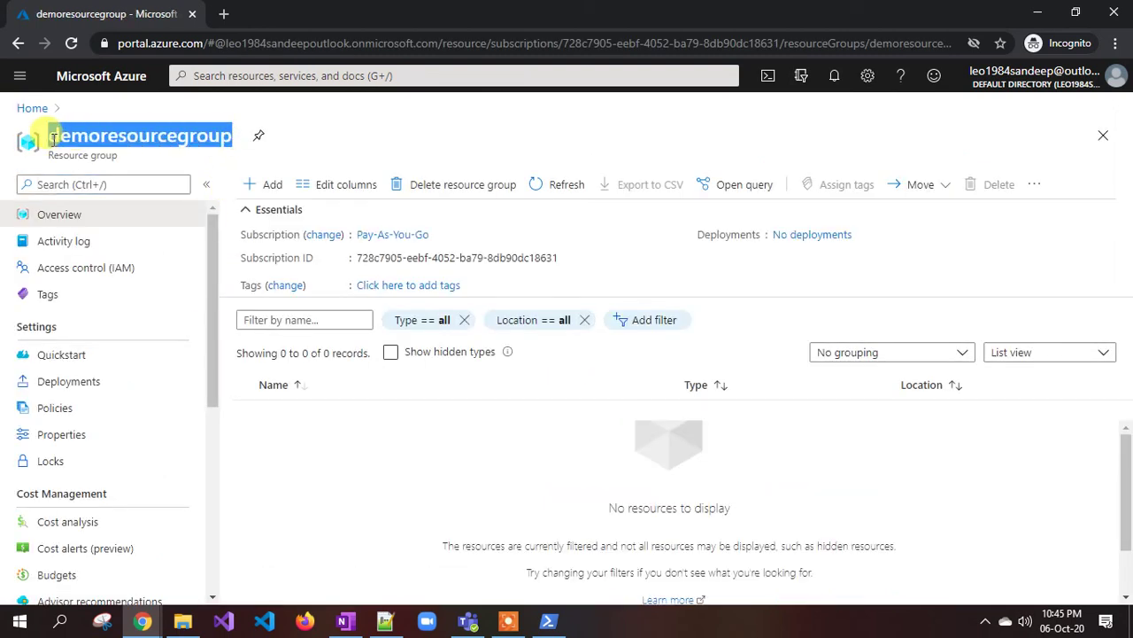
pyautogui.hotkey('alt', 'Tab')
pyautogui.write('demoresourcegroup')
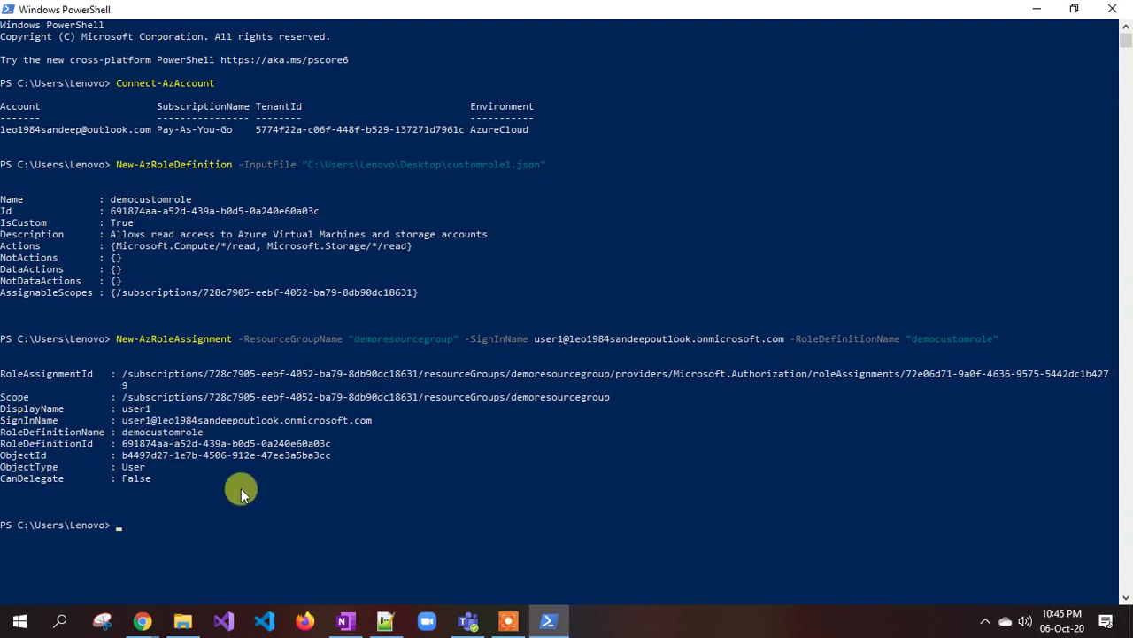
# - Reload demoresourcegroup and open the Role assignments list in its Access control (IAM)
pyautogui.moveTo(142, 621)
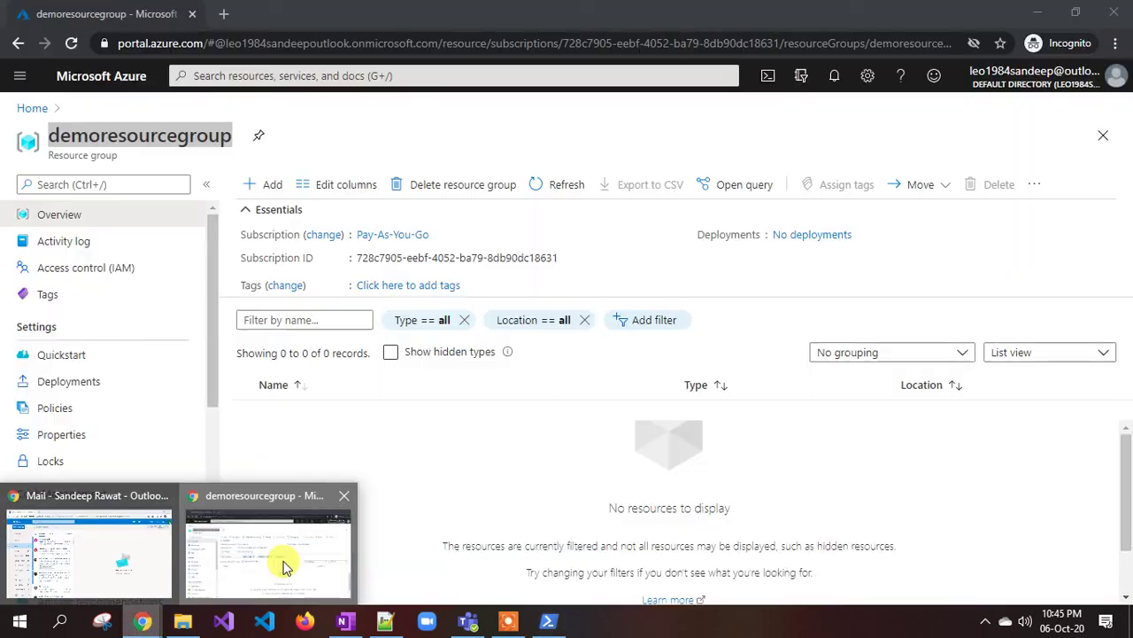
pyautogui.click(292, 556)
pyautogui.click(71, 43)
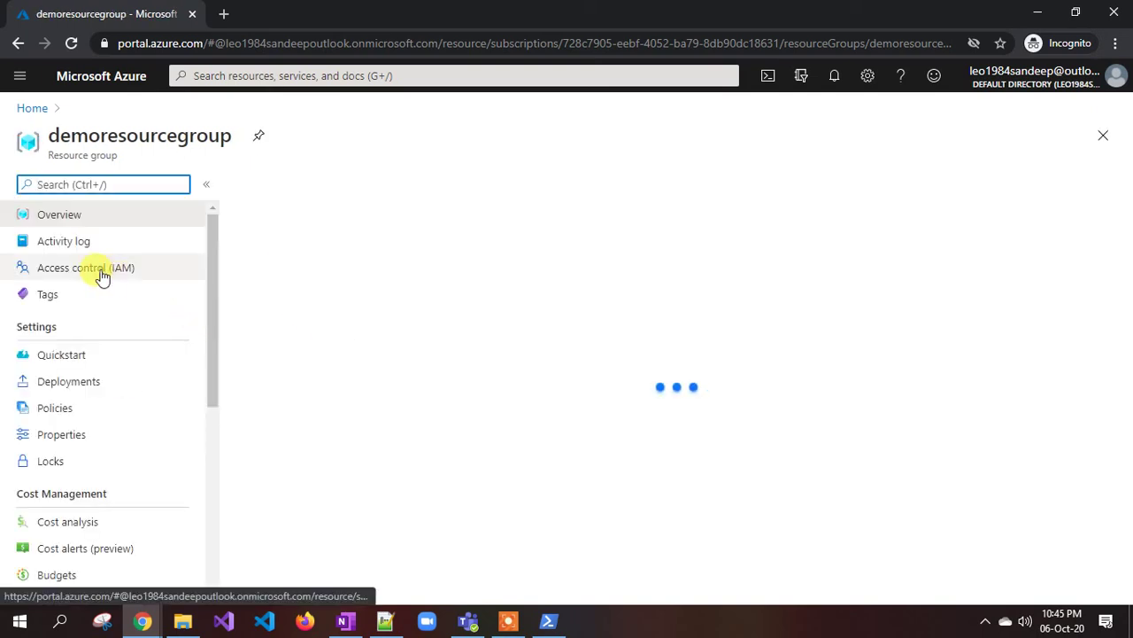
pyautogui.click(102, 274)
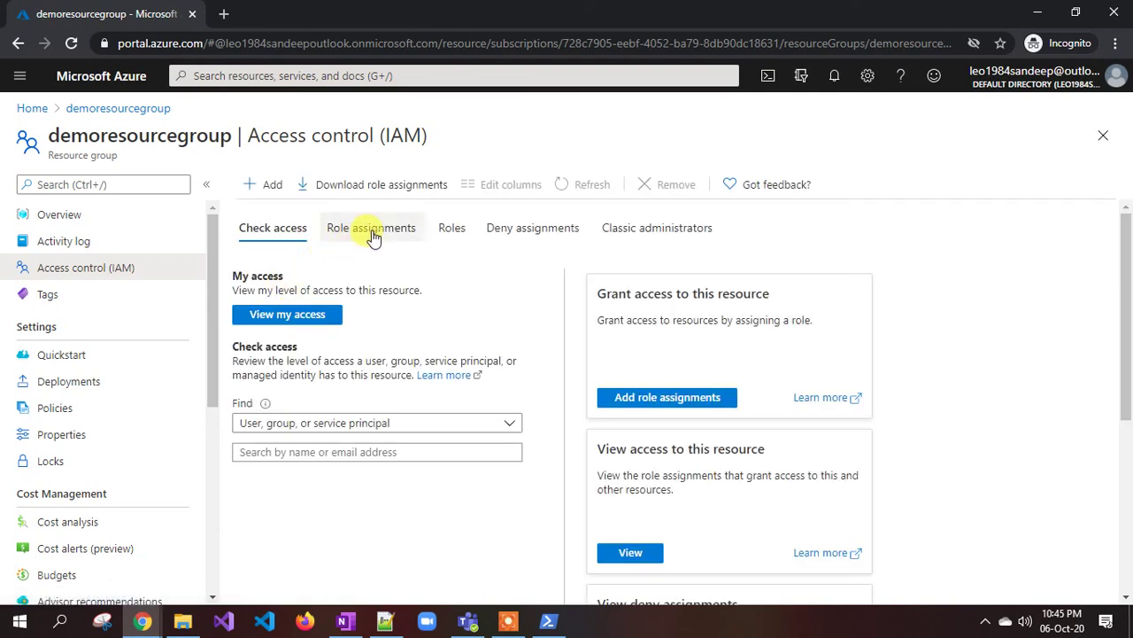
pyautogui.click(373, 232)
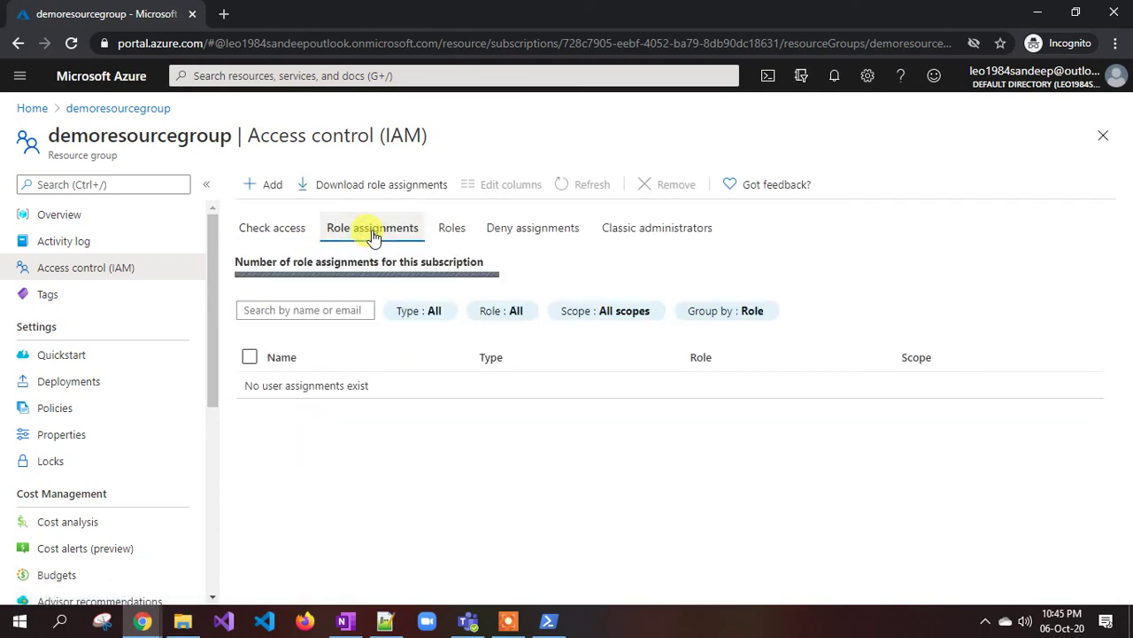
pyautogui.scroll(-1, 414, 425)
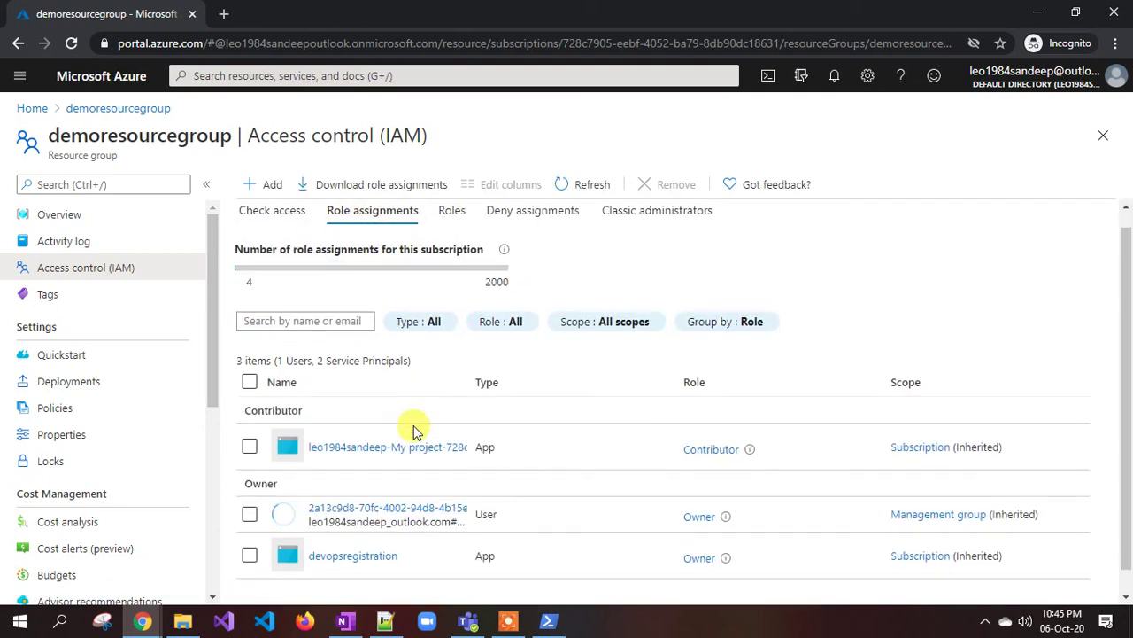
pyautogui.scroll(-1, 414, 425)
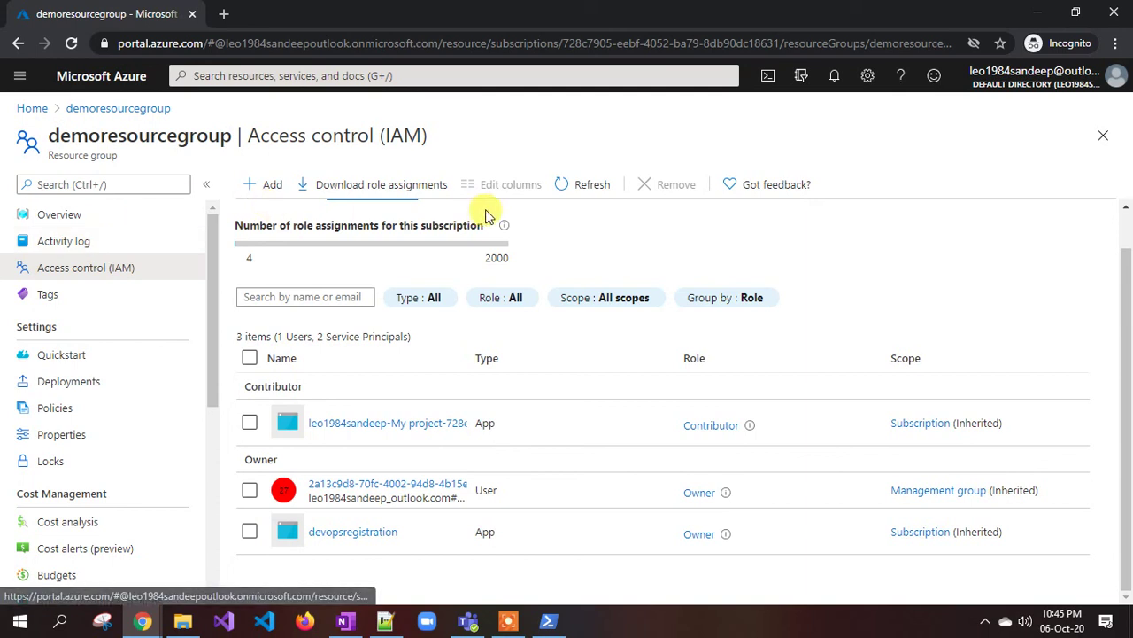
# - Refresh role assignments and confirm user1 is listed under democustomrole at This resource scope
pyautogui.click(587, 186)
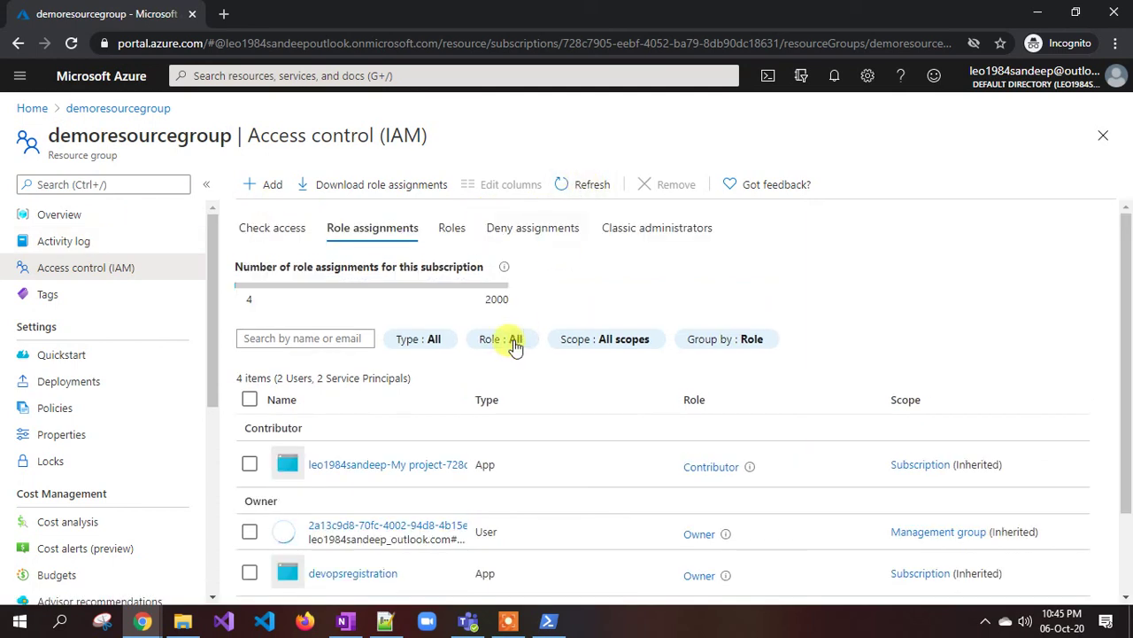
pyautogui.scroll(-2, 514, 344)
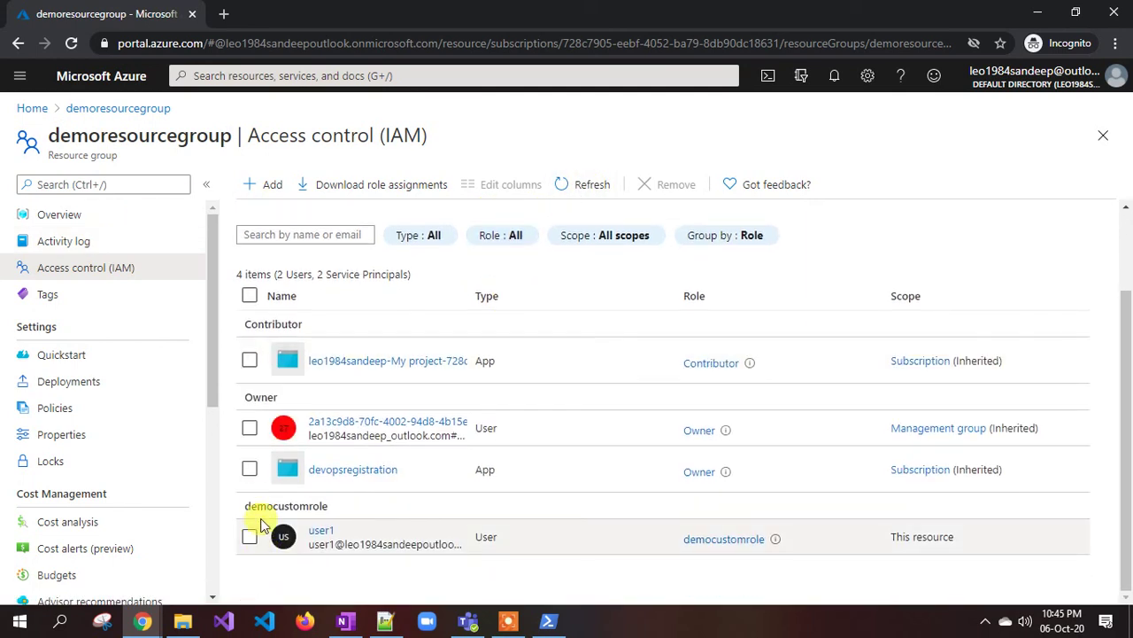
pyautogui.moveTo(243, 506); pyautogui.dragTo(337, 514)
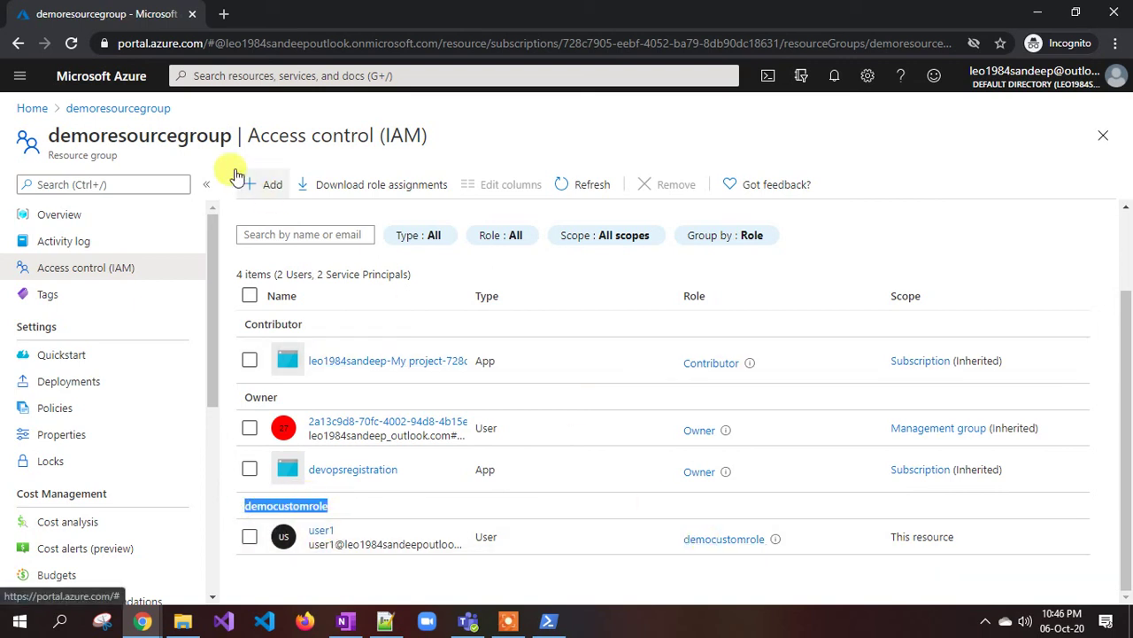
pyautogui.moveTo(101, 135); pyautogui.dragTo(158, 137)
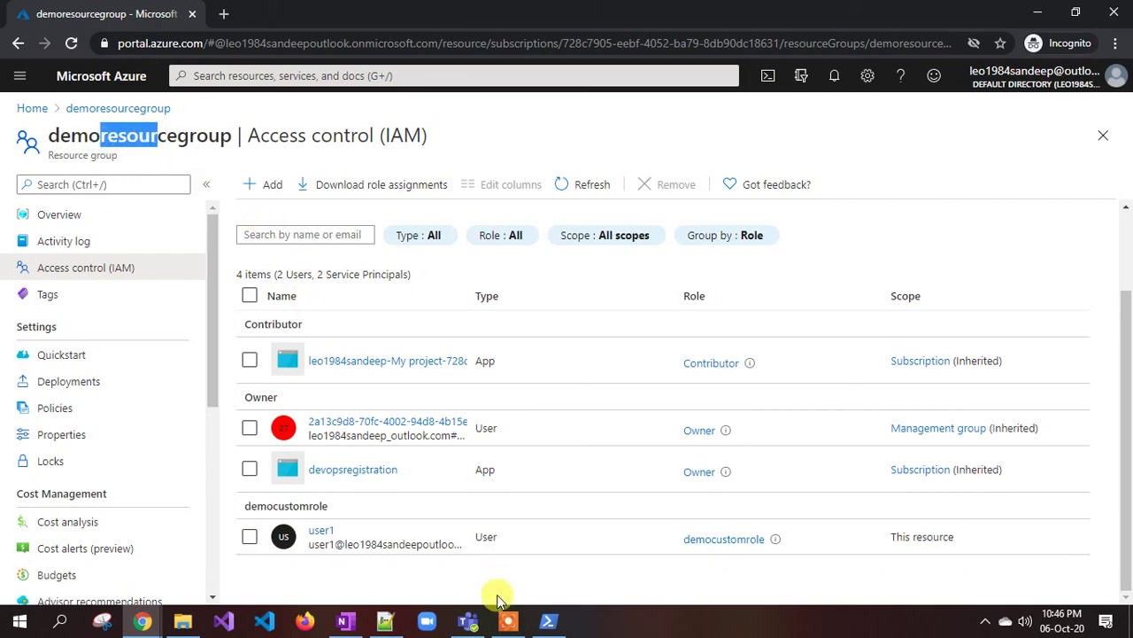
pyautogui.click(548, 621)
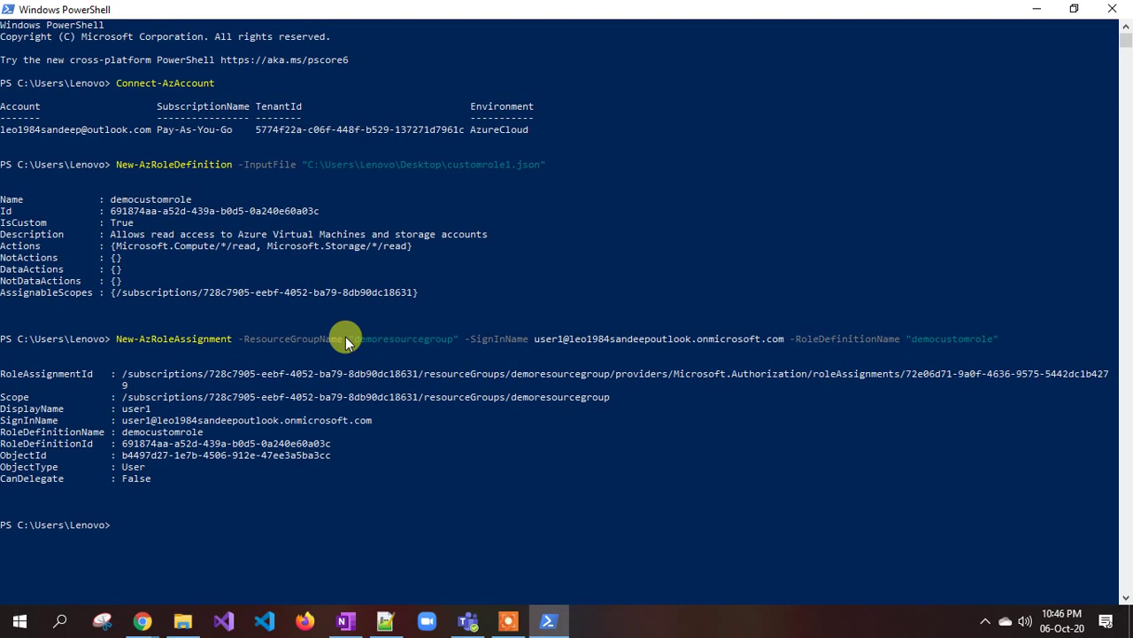
# - Look over the democustomrole JSON and the New-AzRoleDefinition and New-AzRoleAssignment lines in Notepad++
pyautogui.click(385, 619)
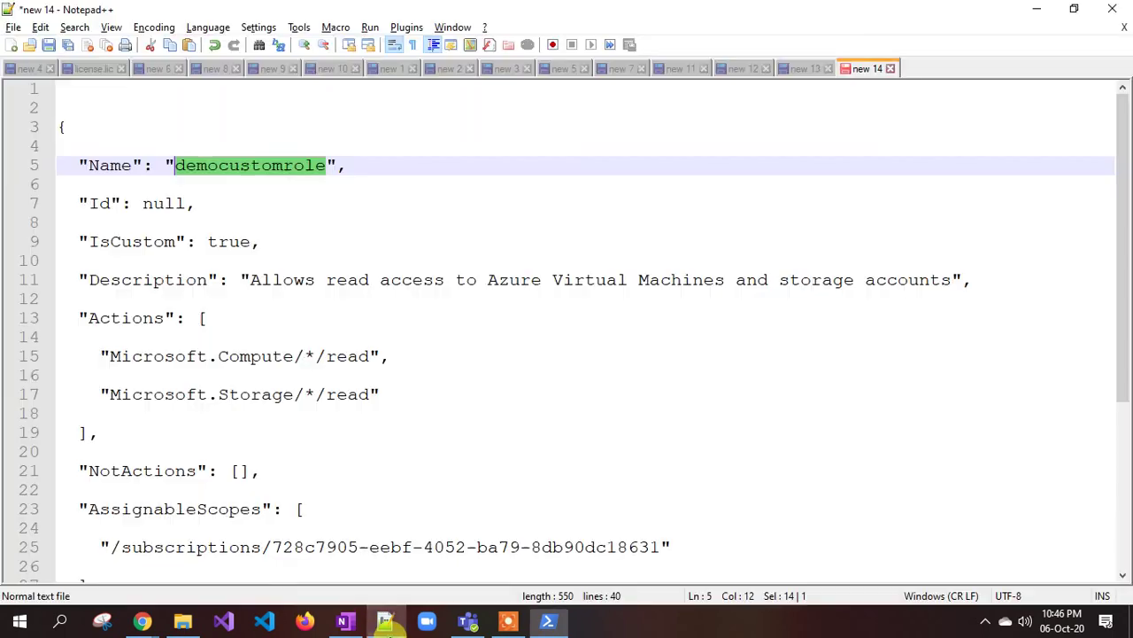
pyautogui.click(147, 222)
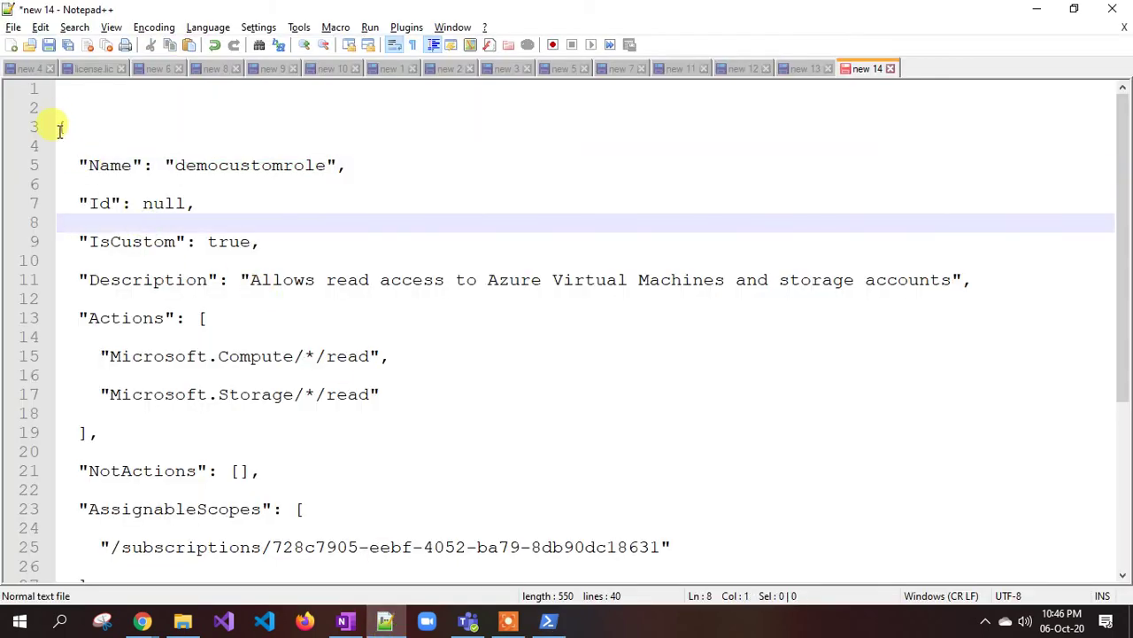
pyautogui.moveTo(57, 127); pyautogui.dragTo(240, 434)
pyautogui.scroll(-2, 240, 434)
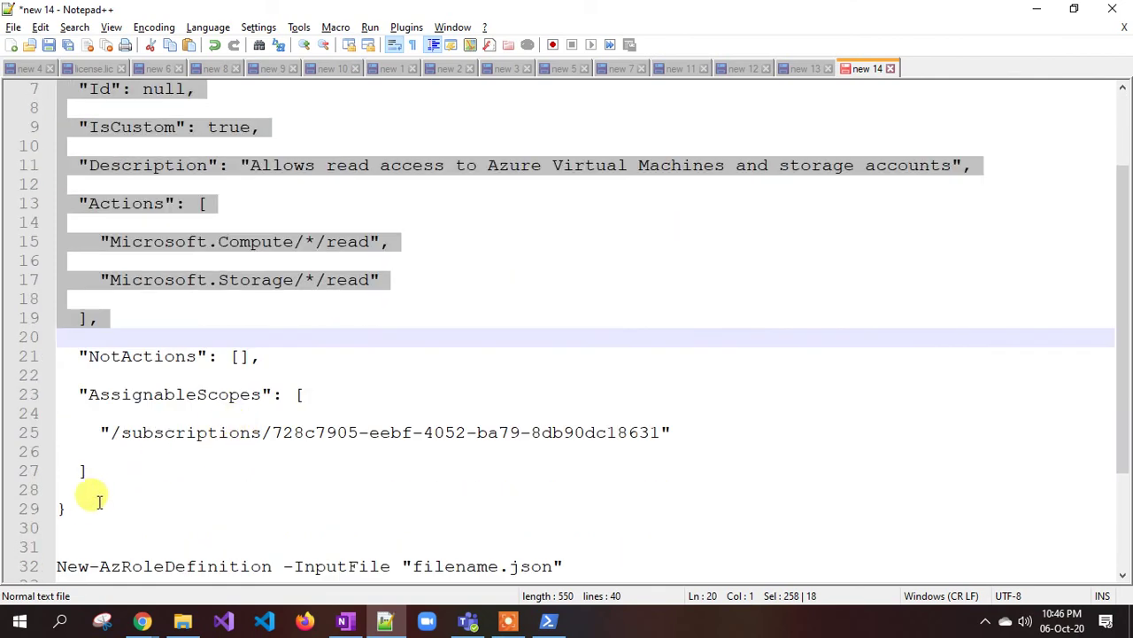
pyautogui.click(93, 470)
pyautogui.moveTo(92, 512); pyautogui.dragTo(124, 232)
pyautogui.click(181, 306)
pyautogui.scroll(-3, 180, 306)
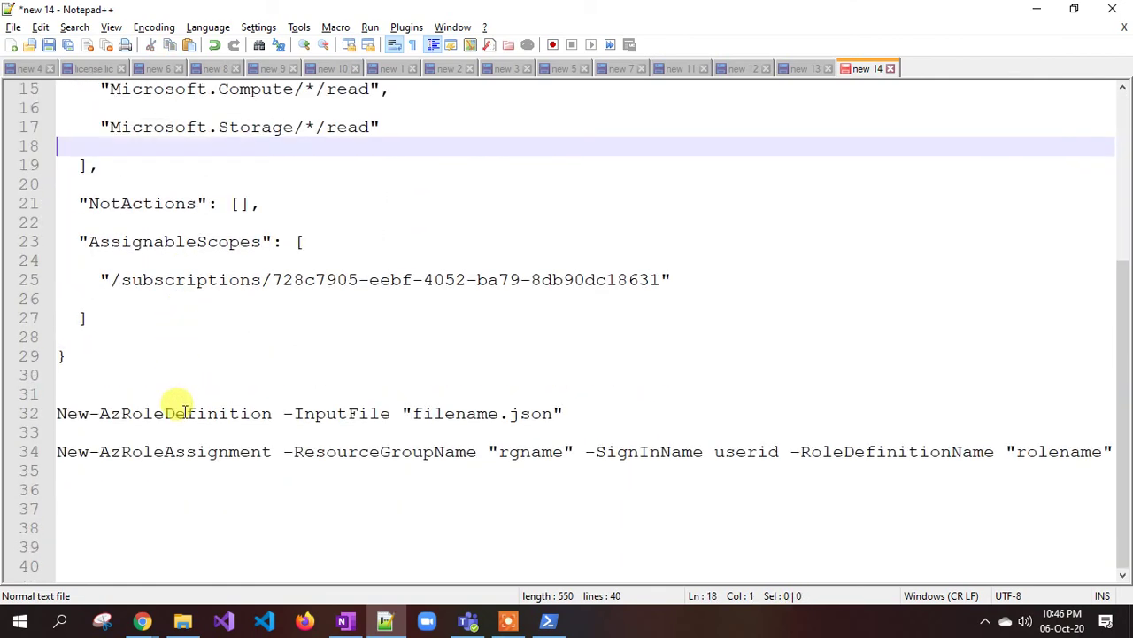
pyautogui.moveTo(56, 413); pyautogui.dragTo(1121, 450)
pyautogui.click(558, 514)
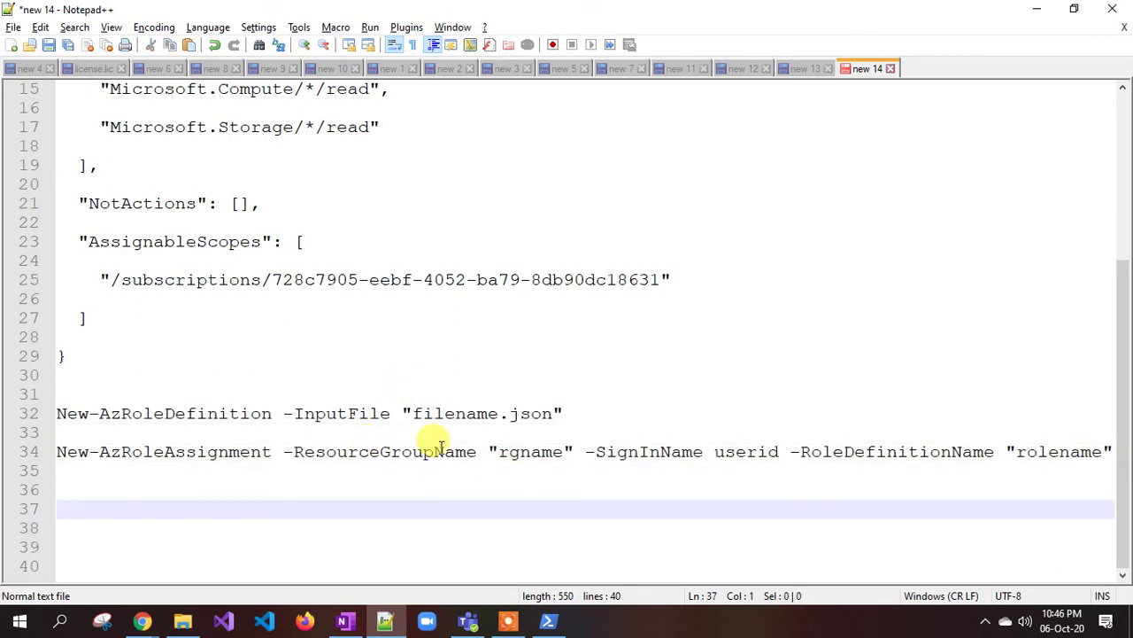
pyautogui.scroll(5, 301, 233)
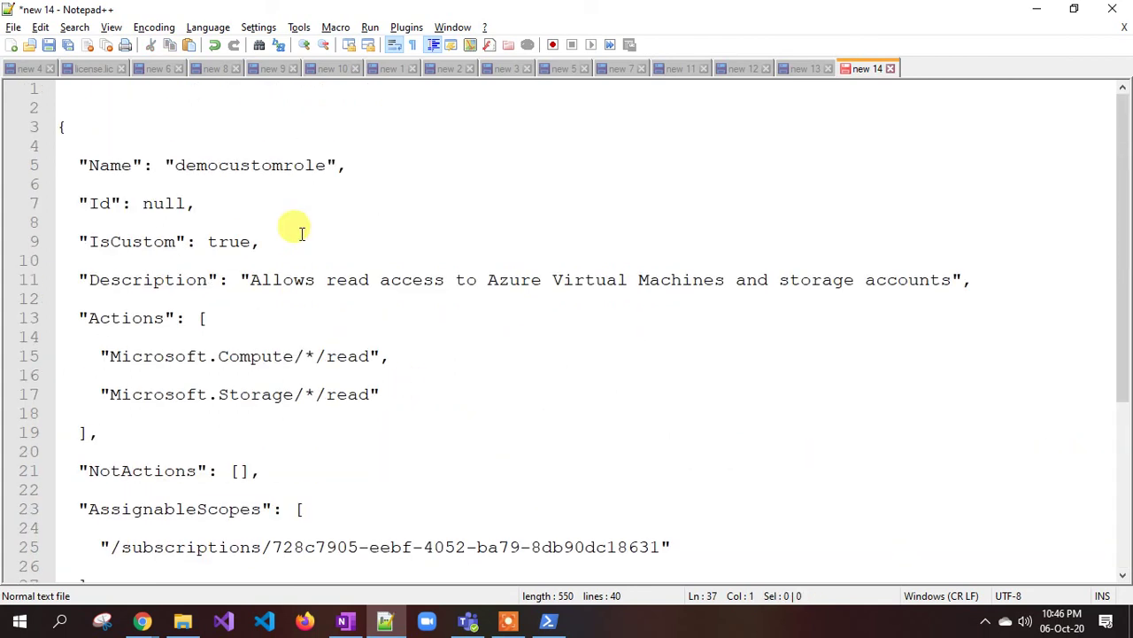